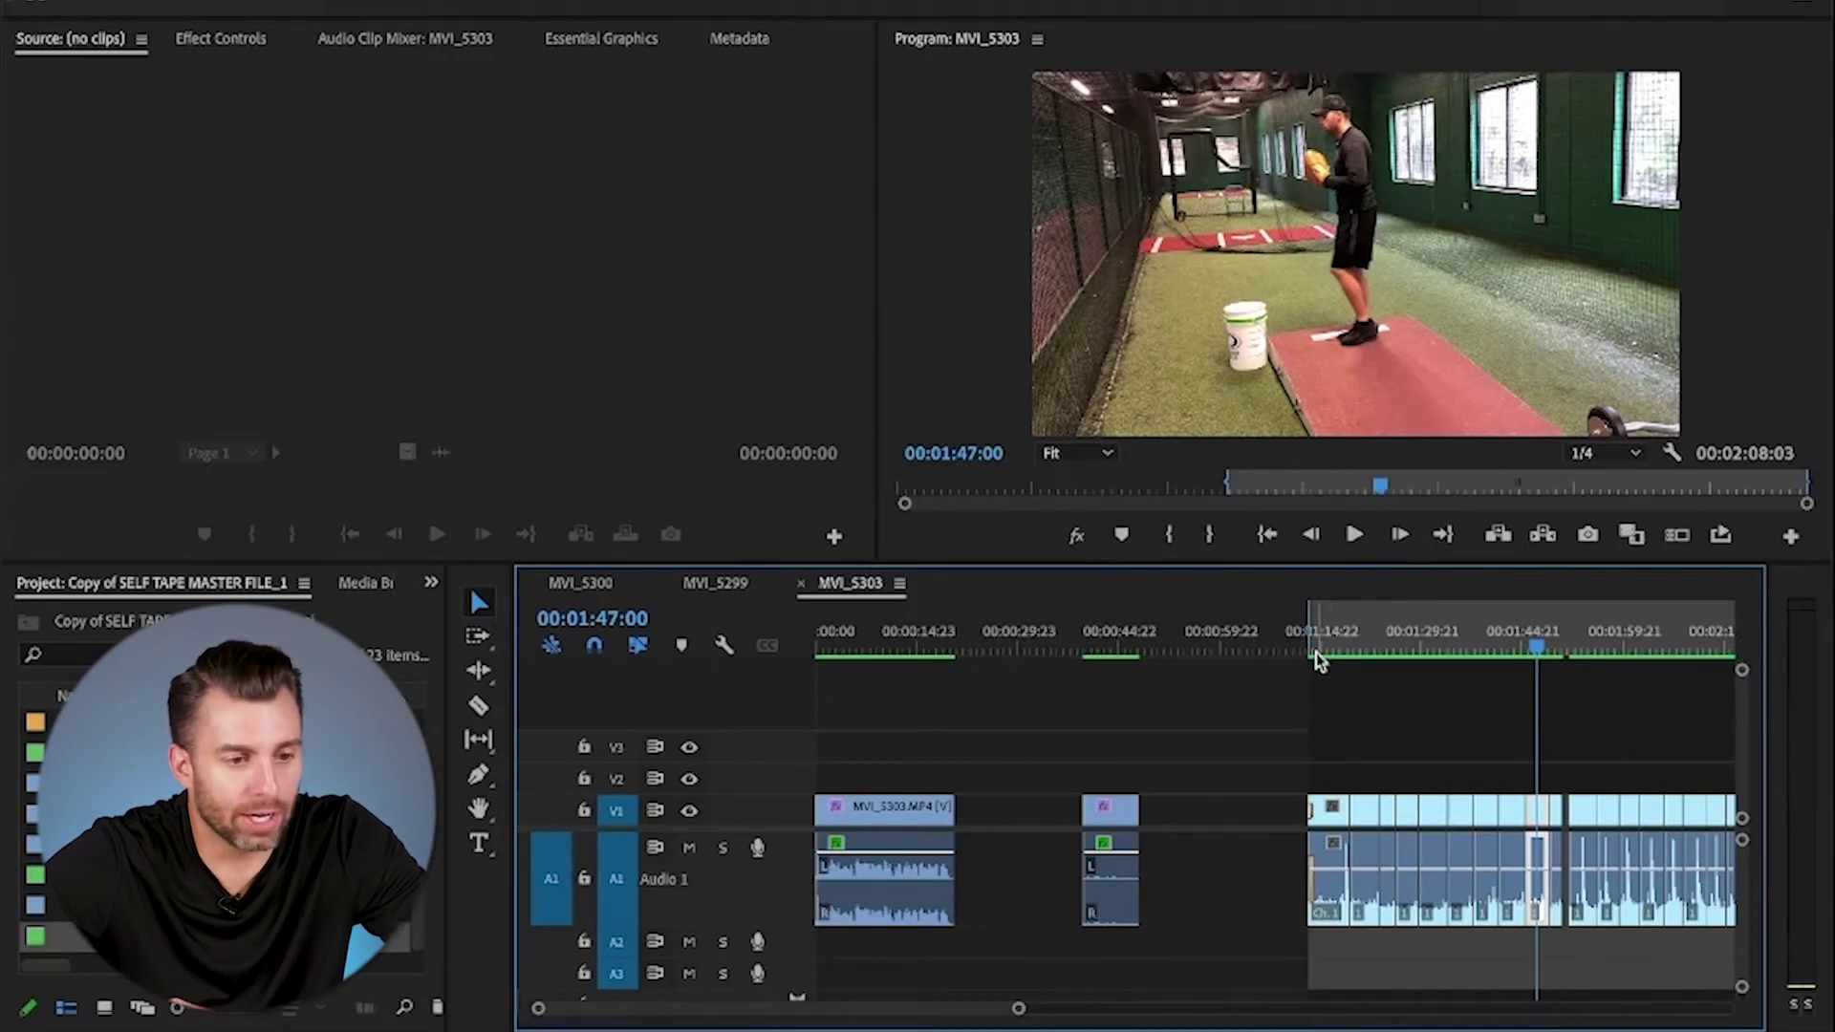
# - Create Sequence 02 with a custom 1080 wide by 1920 tall vertical frame size
pyautogui.moveTo(1317, 660); pyautogui.dragTo(1317, 650)
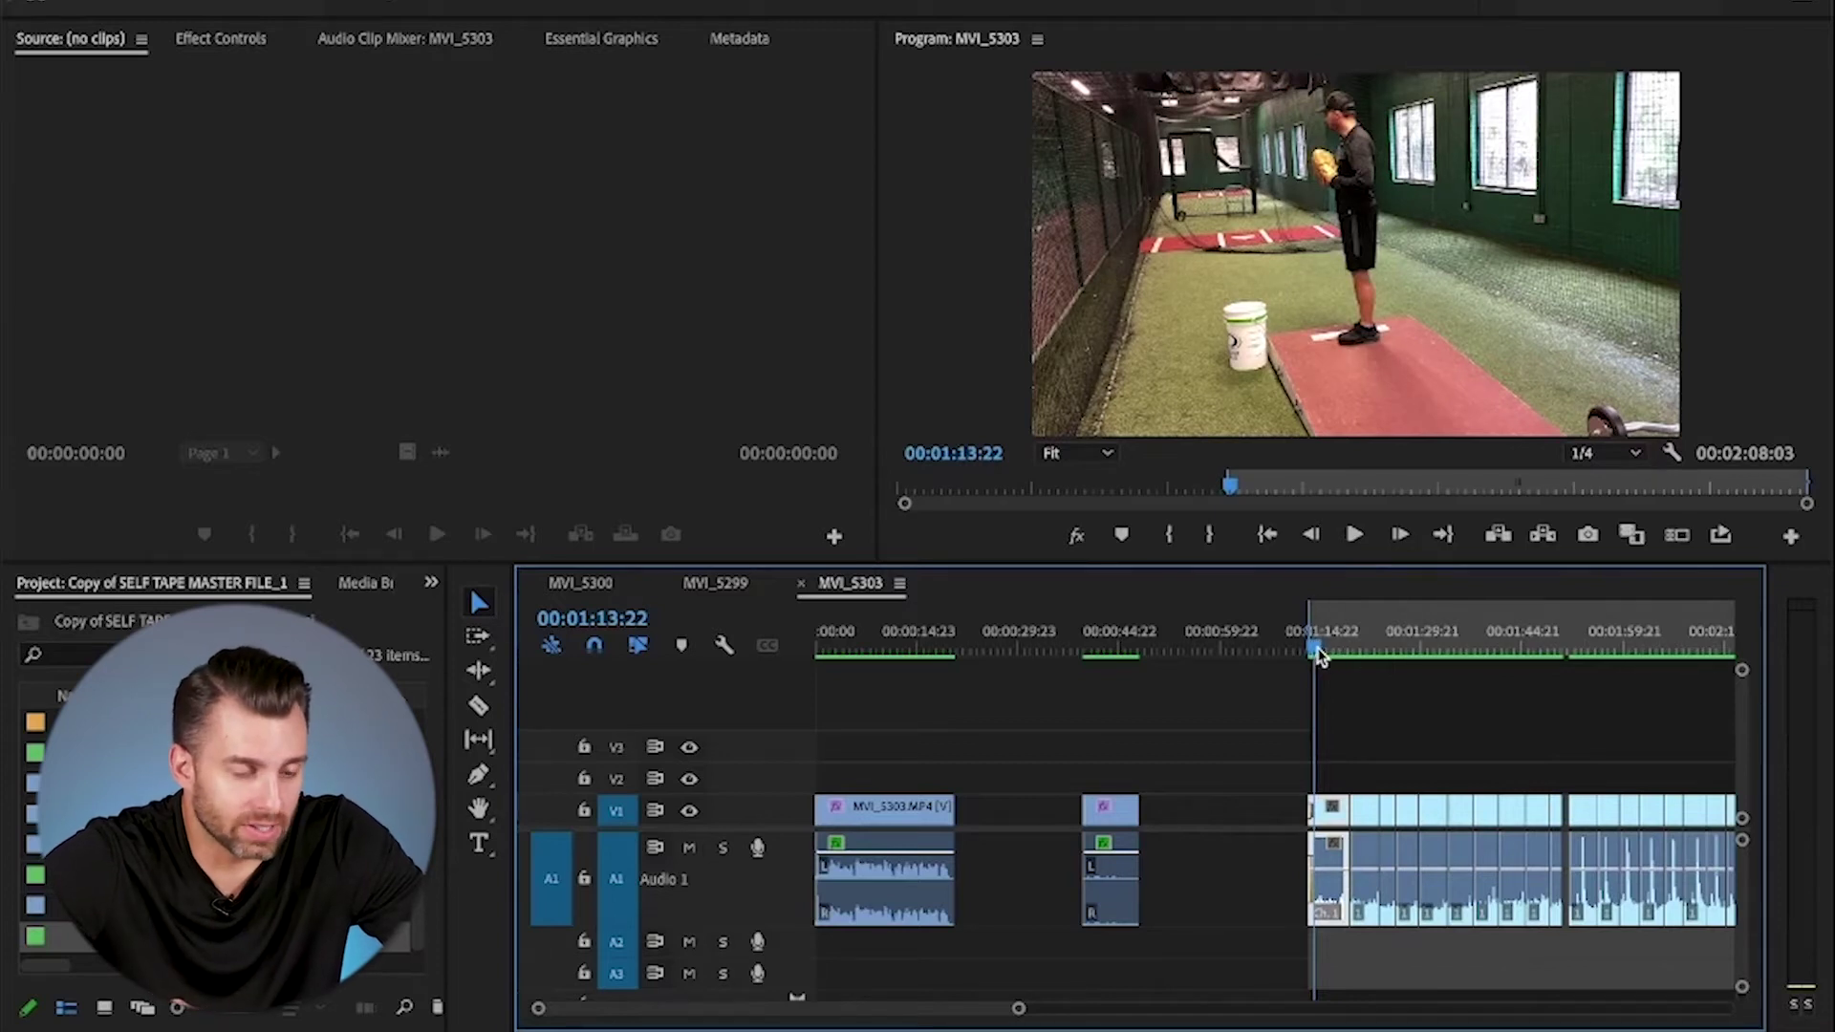
pyautogui.moveTo(1319, 652); pyautogui.dragTo(1480, 659)
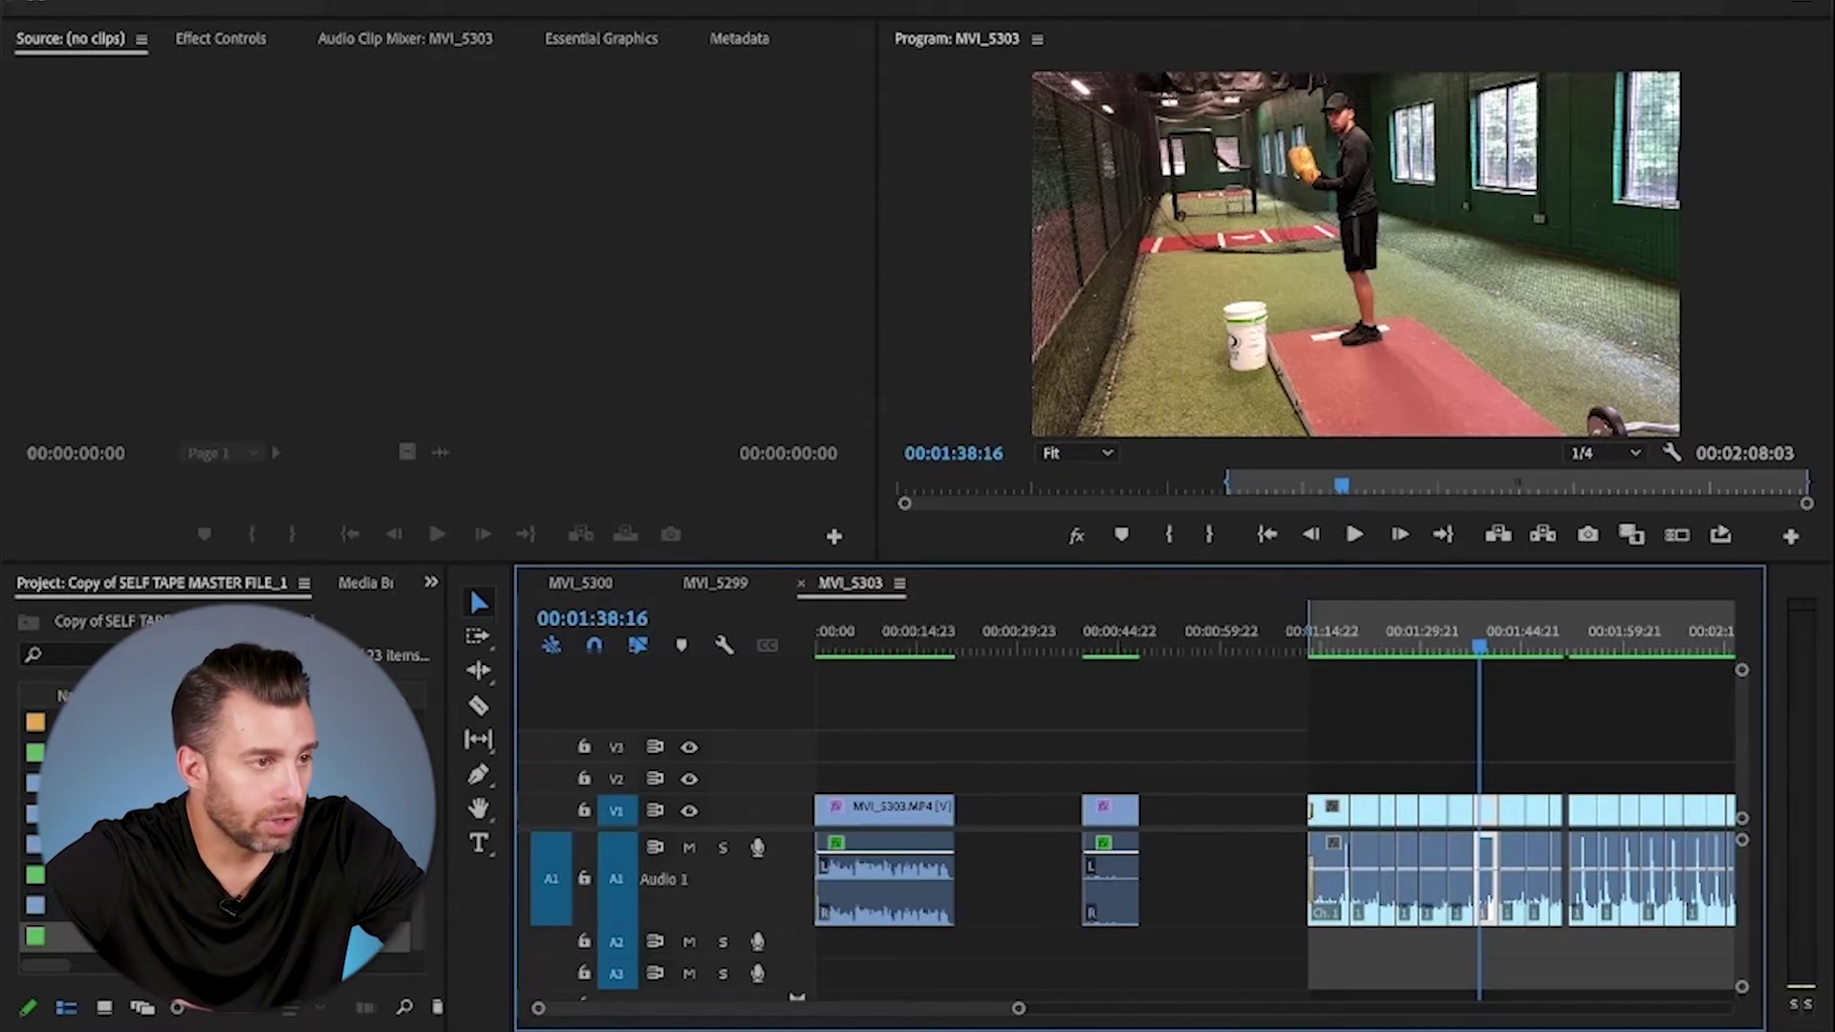
pyautogui.click(215, 1)
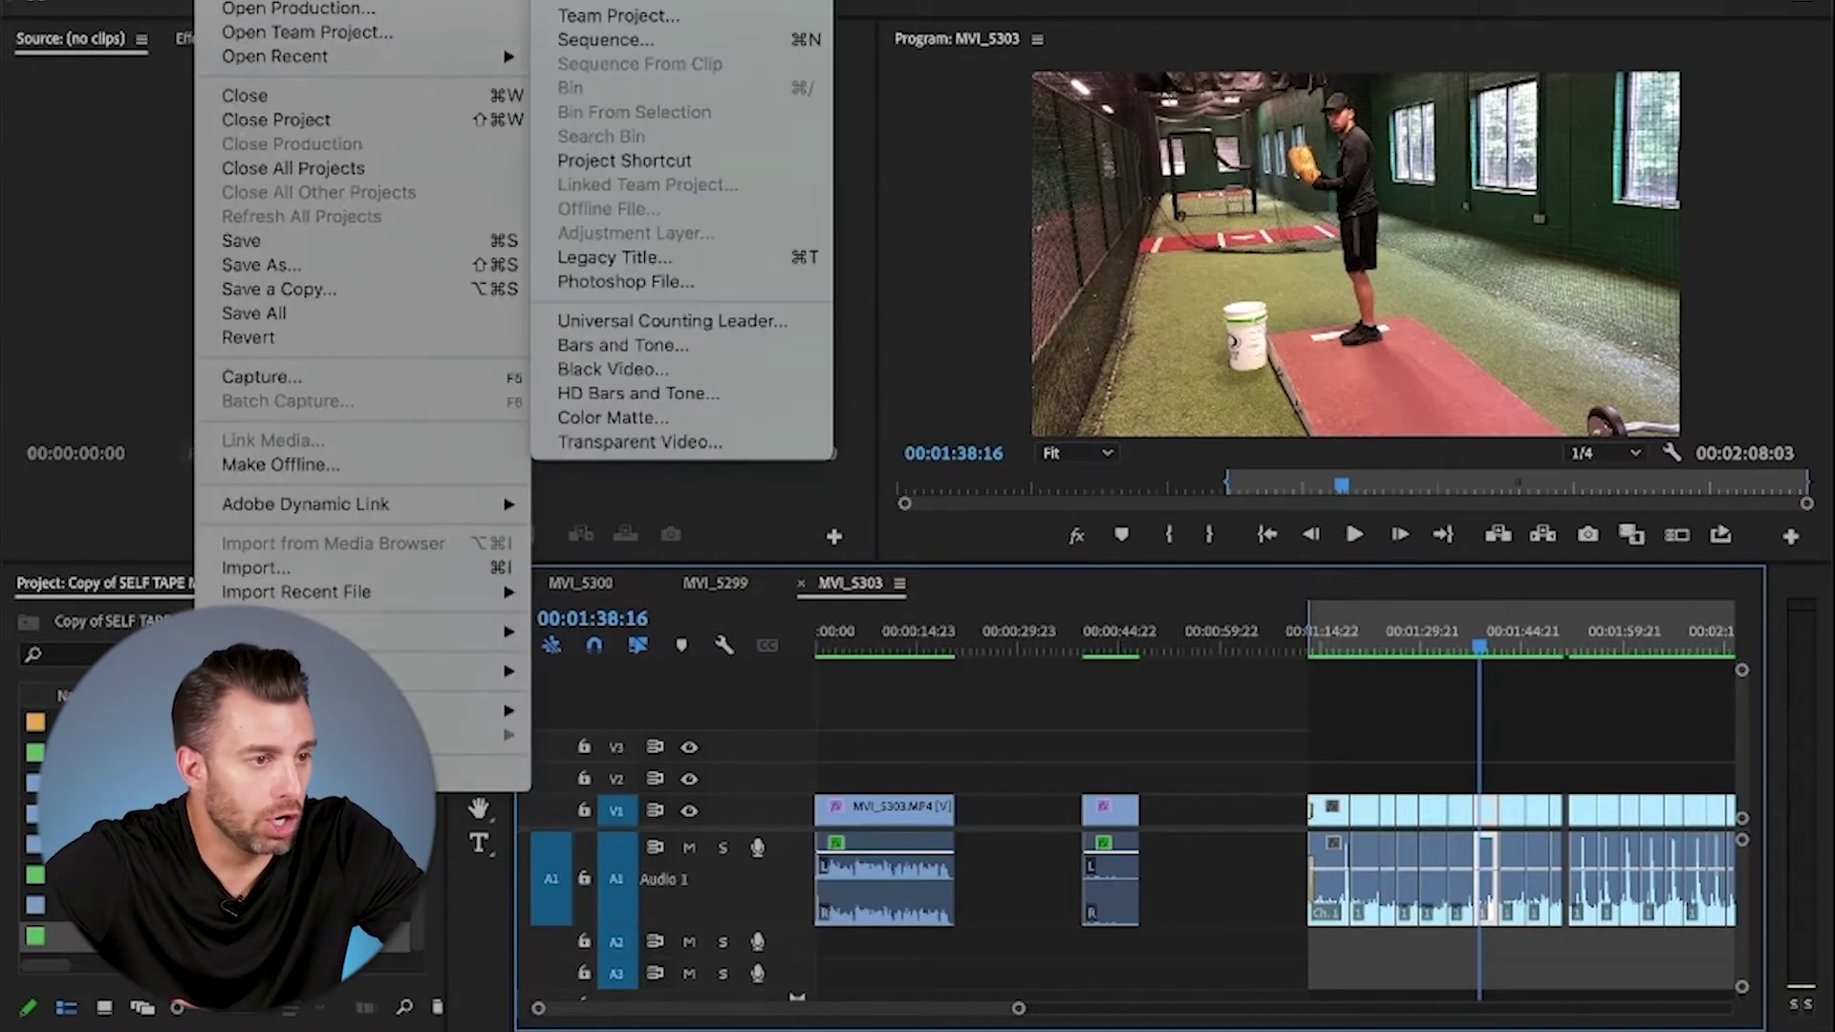
pyautogui.click(707, 39)
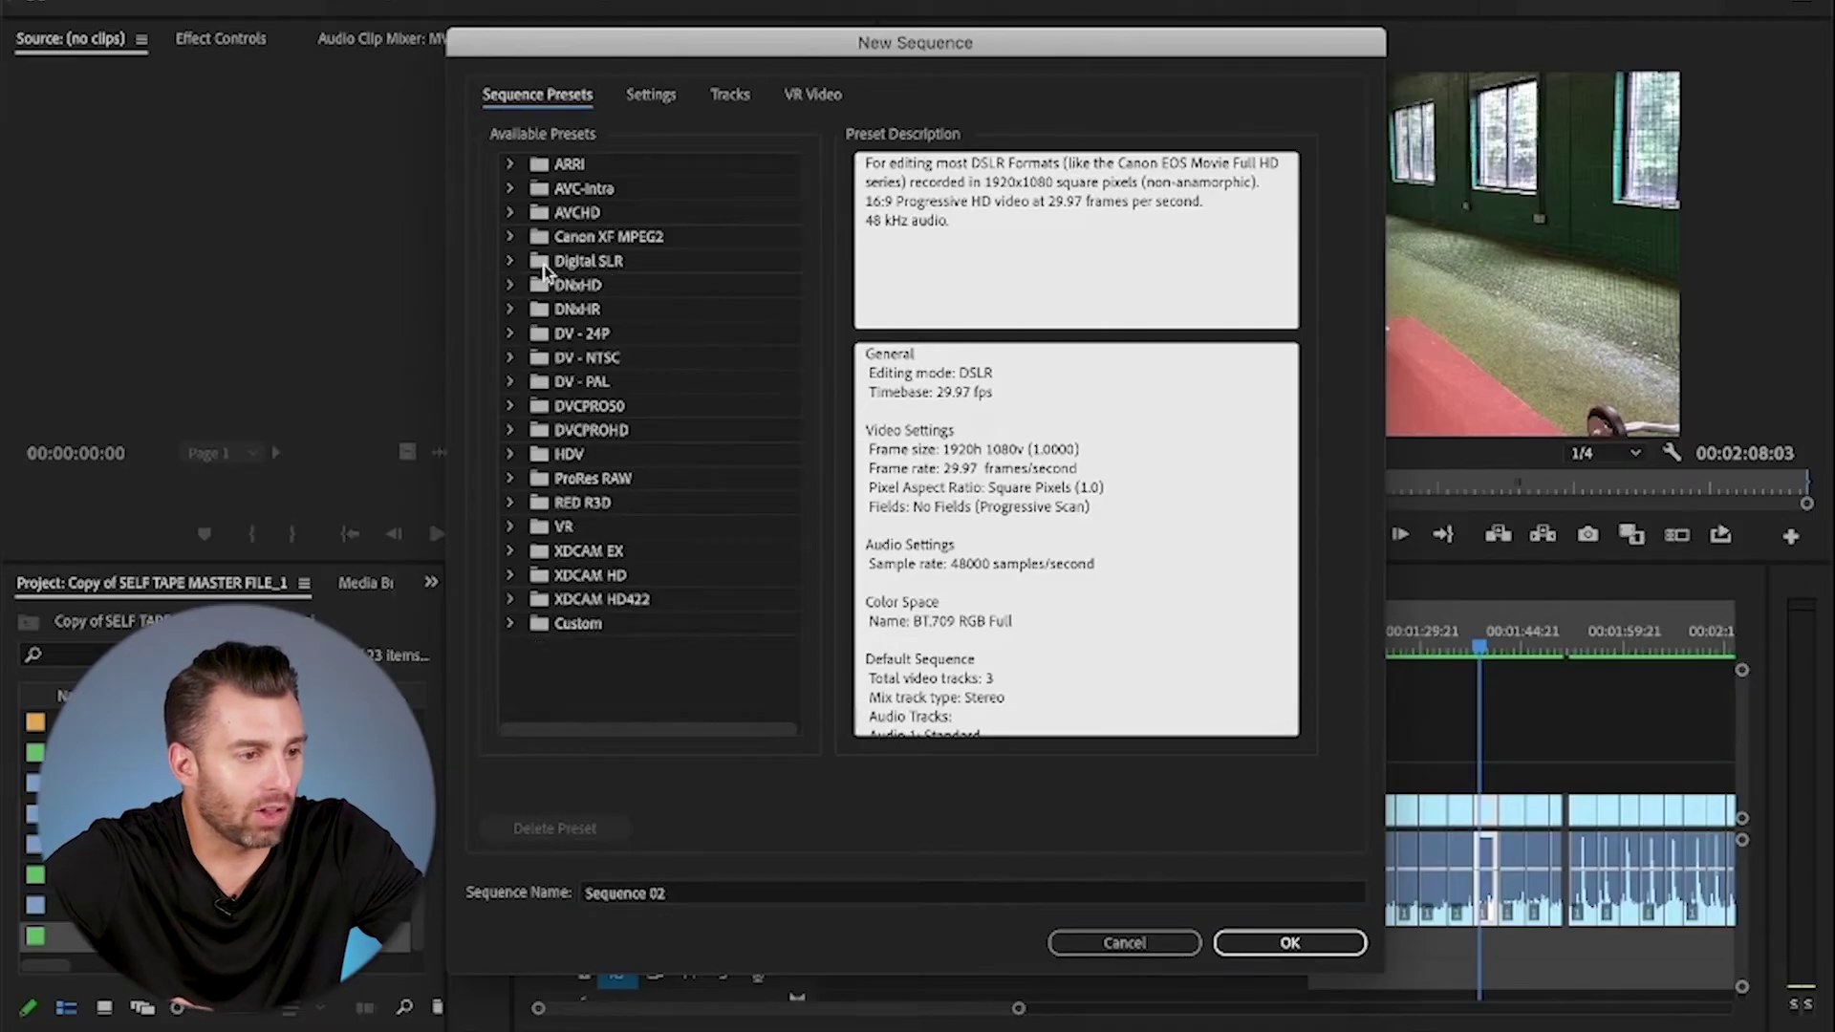
pyautogui.click(511, 266)
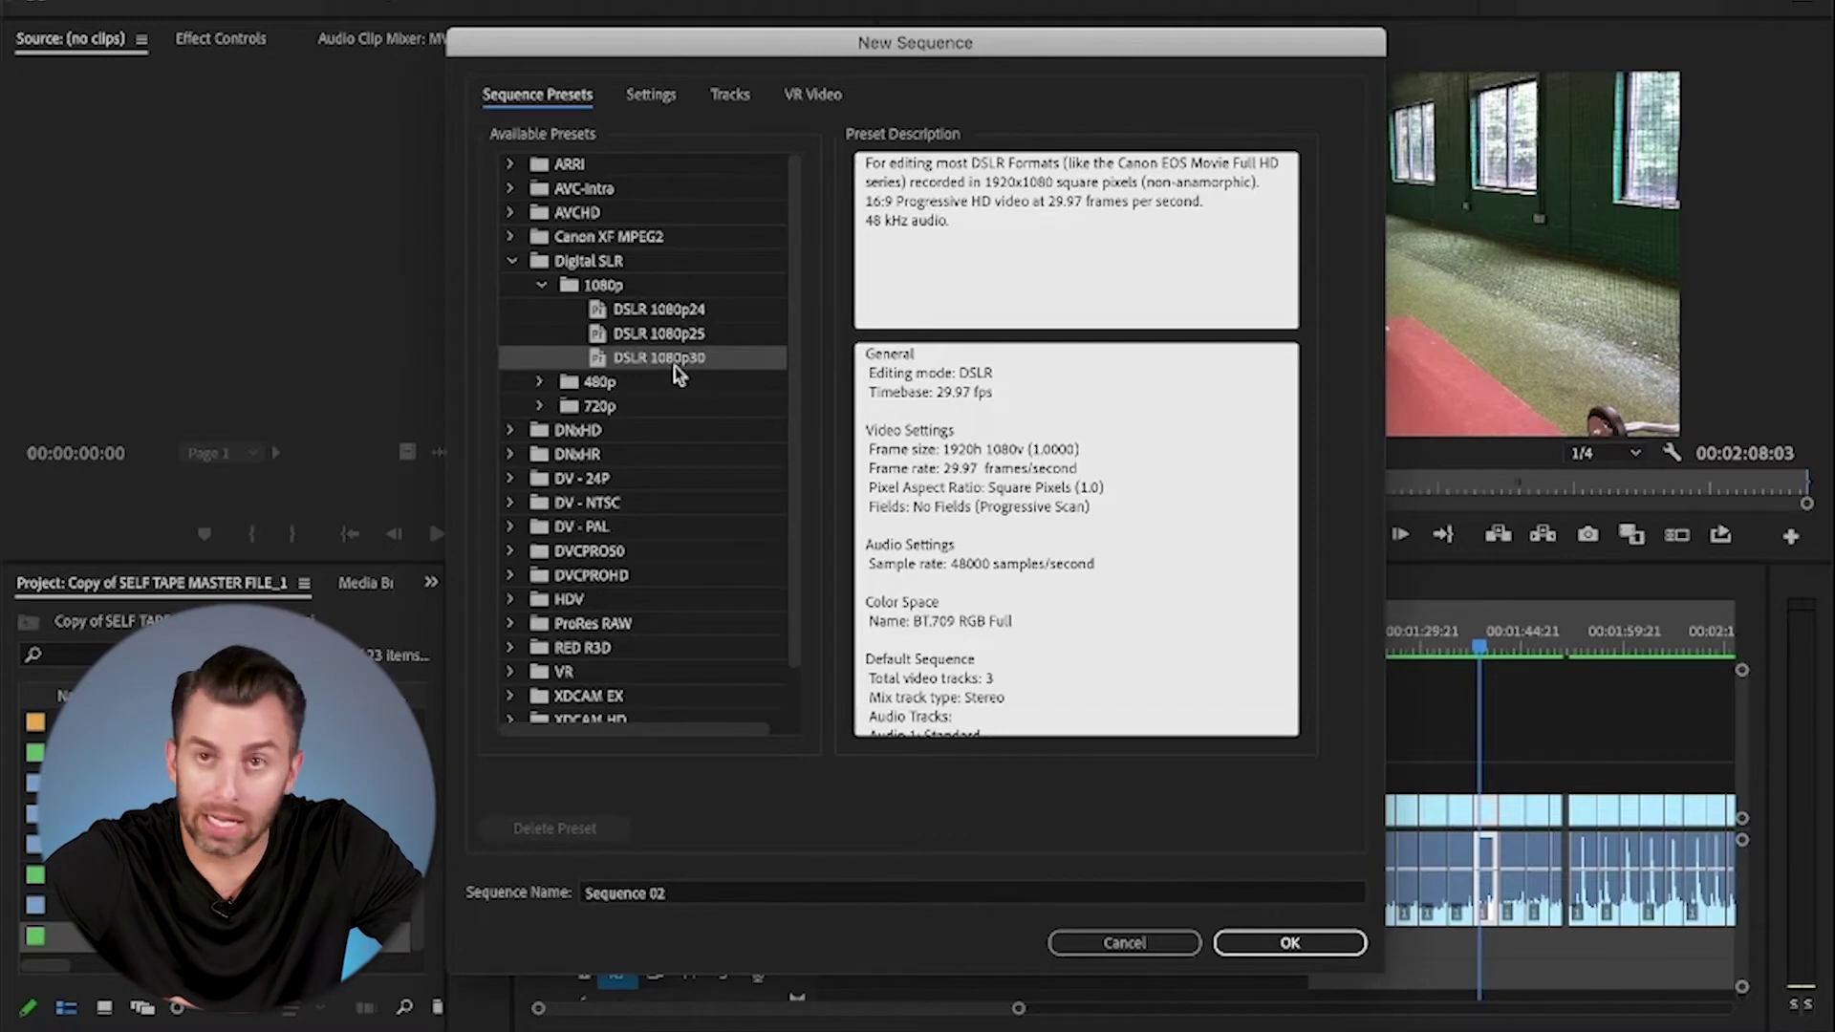
pyautogui.click(654, 97)
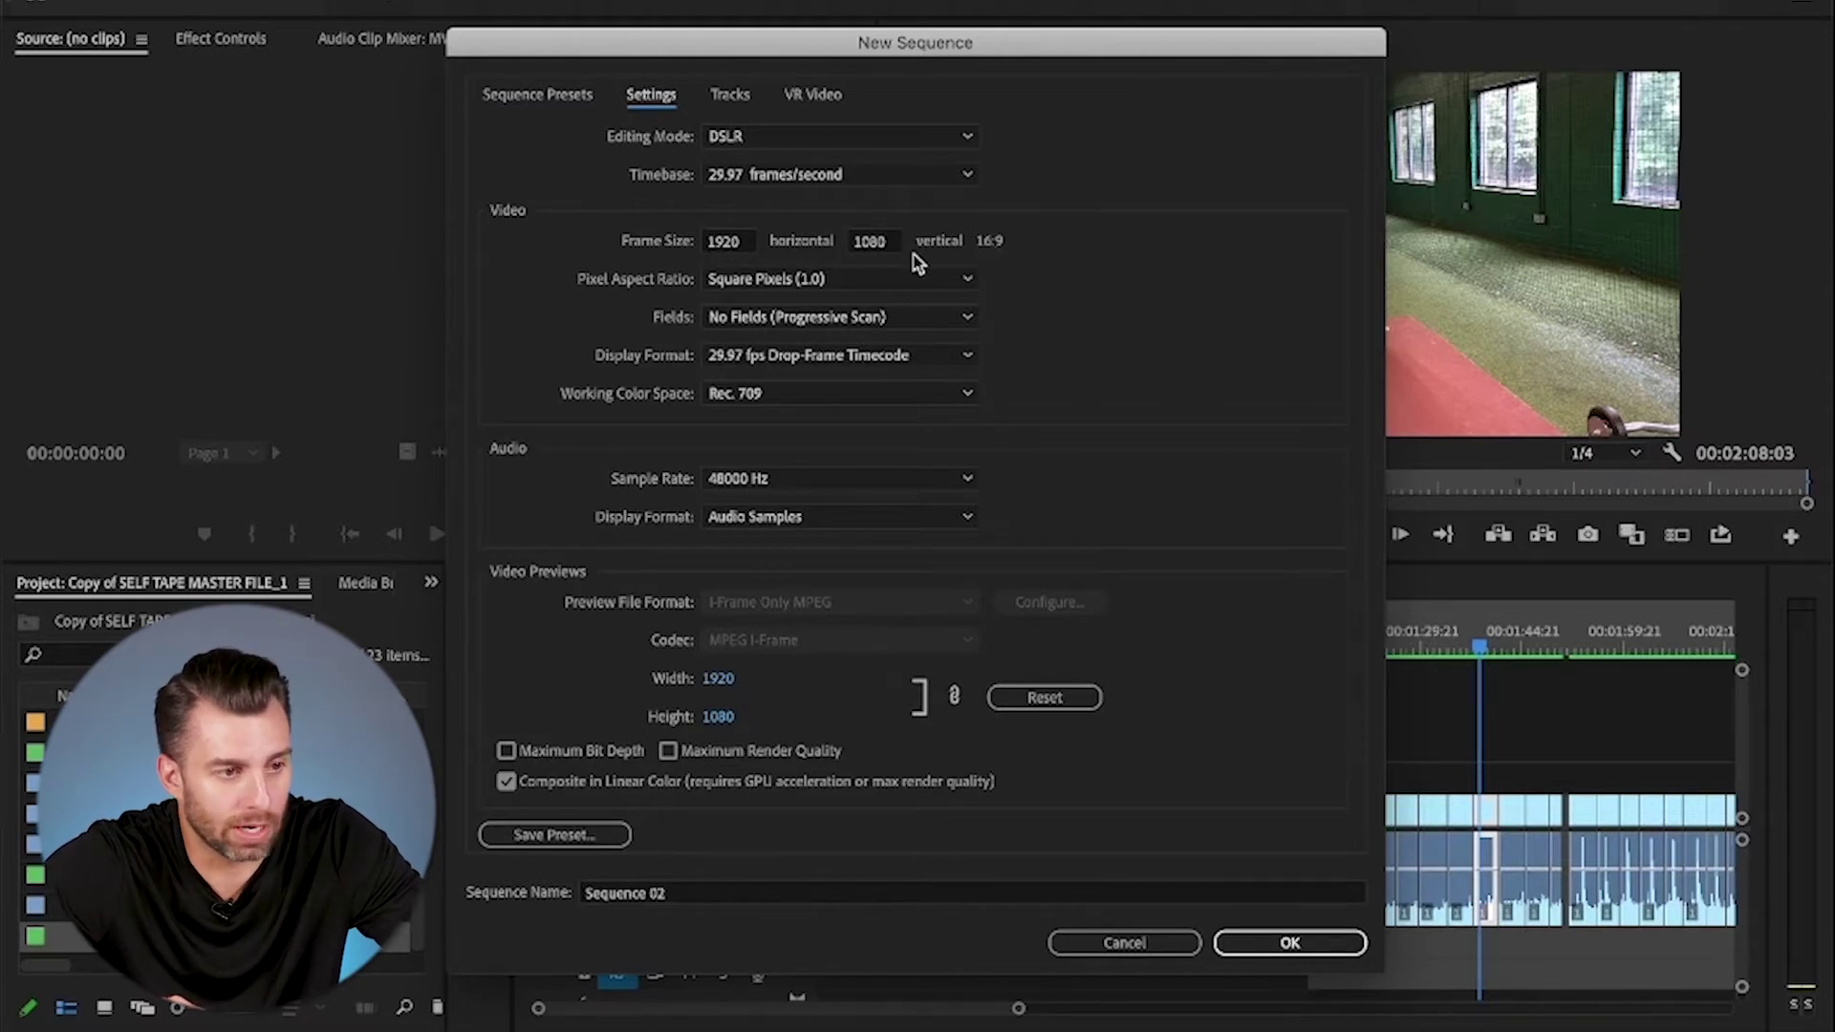
pyautogui.click(750, 239)
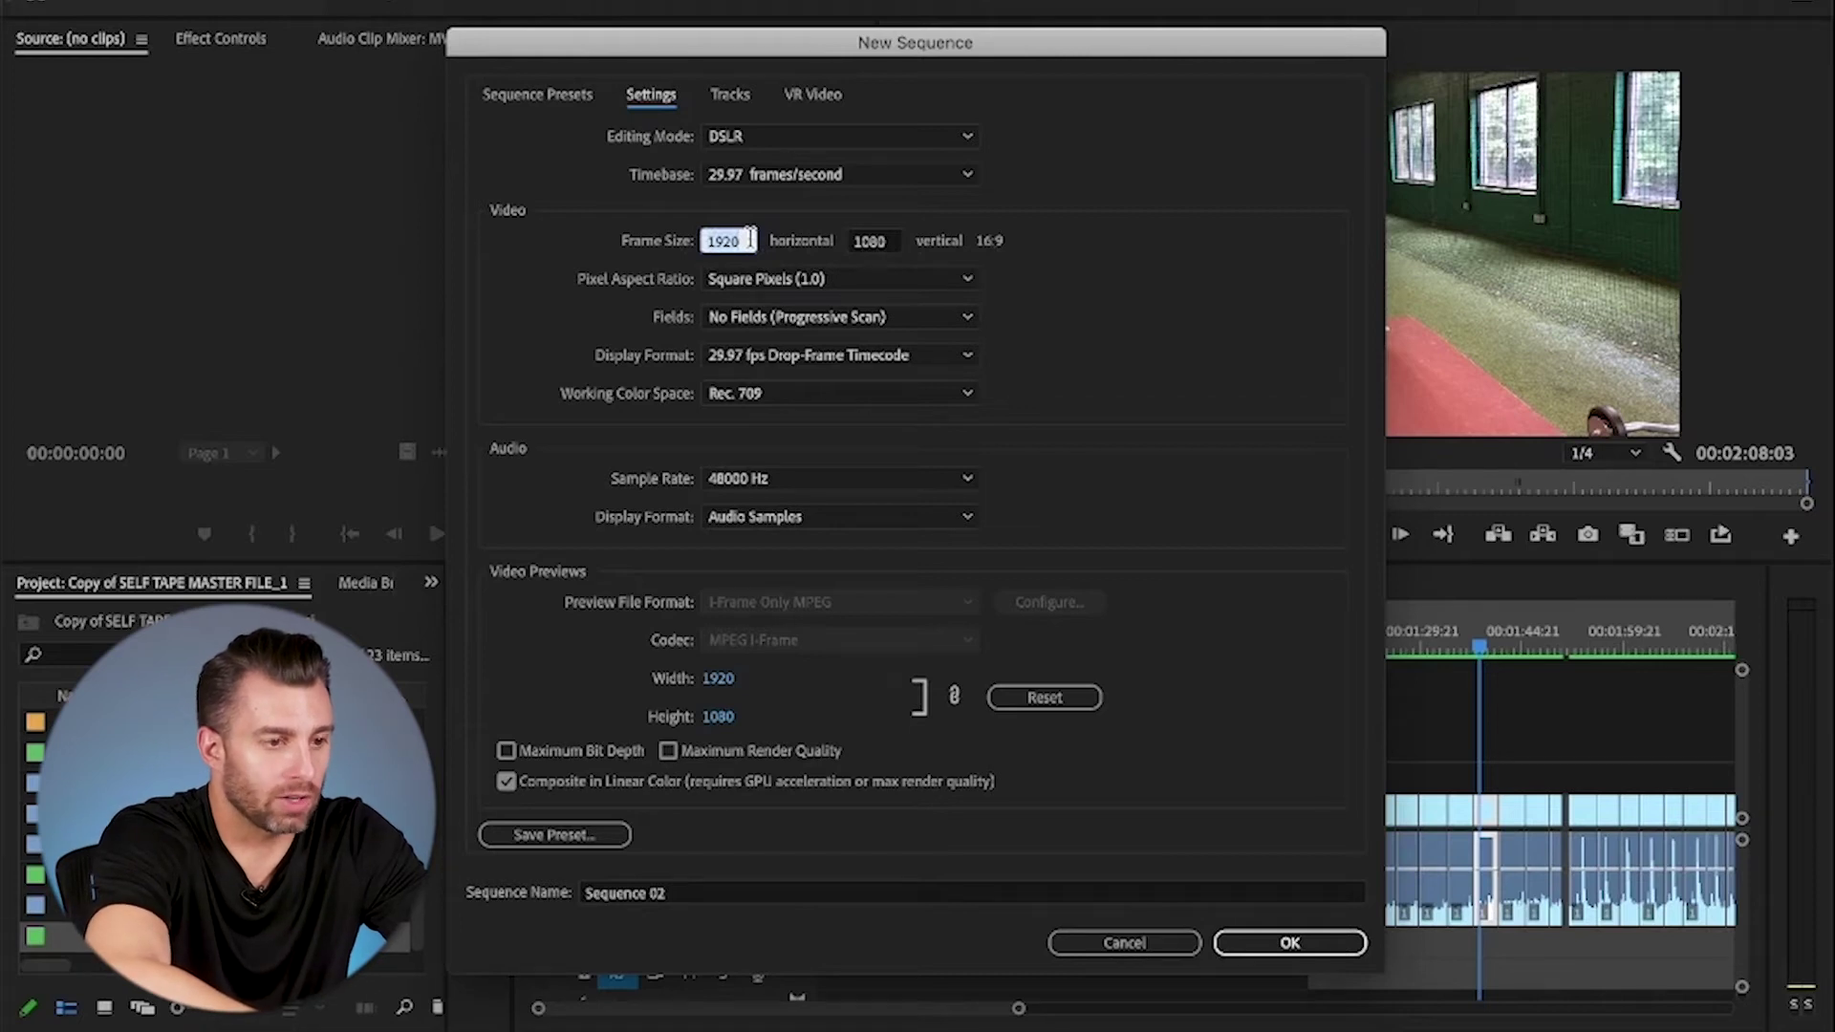
pyautogui.write('108')
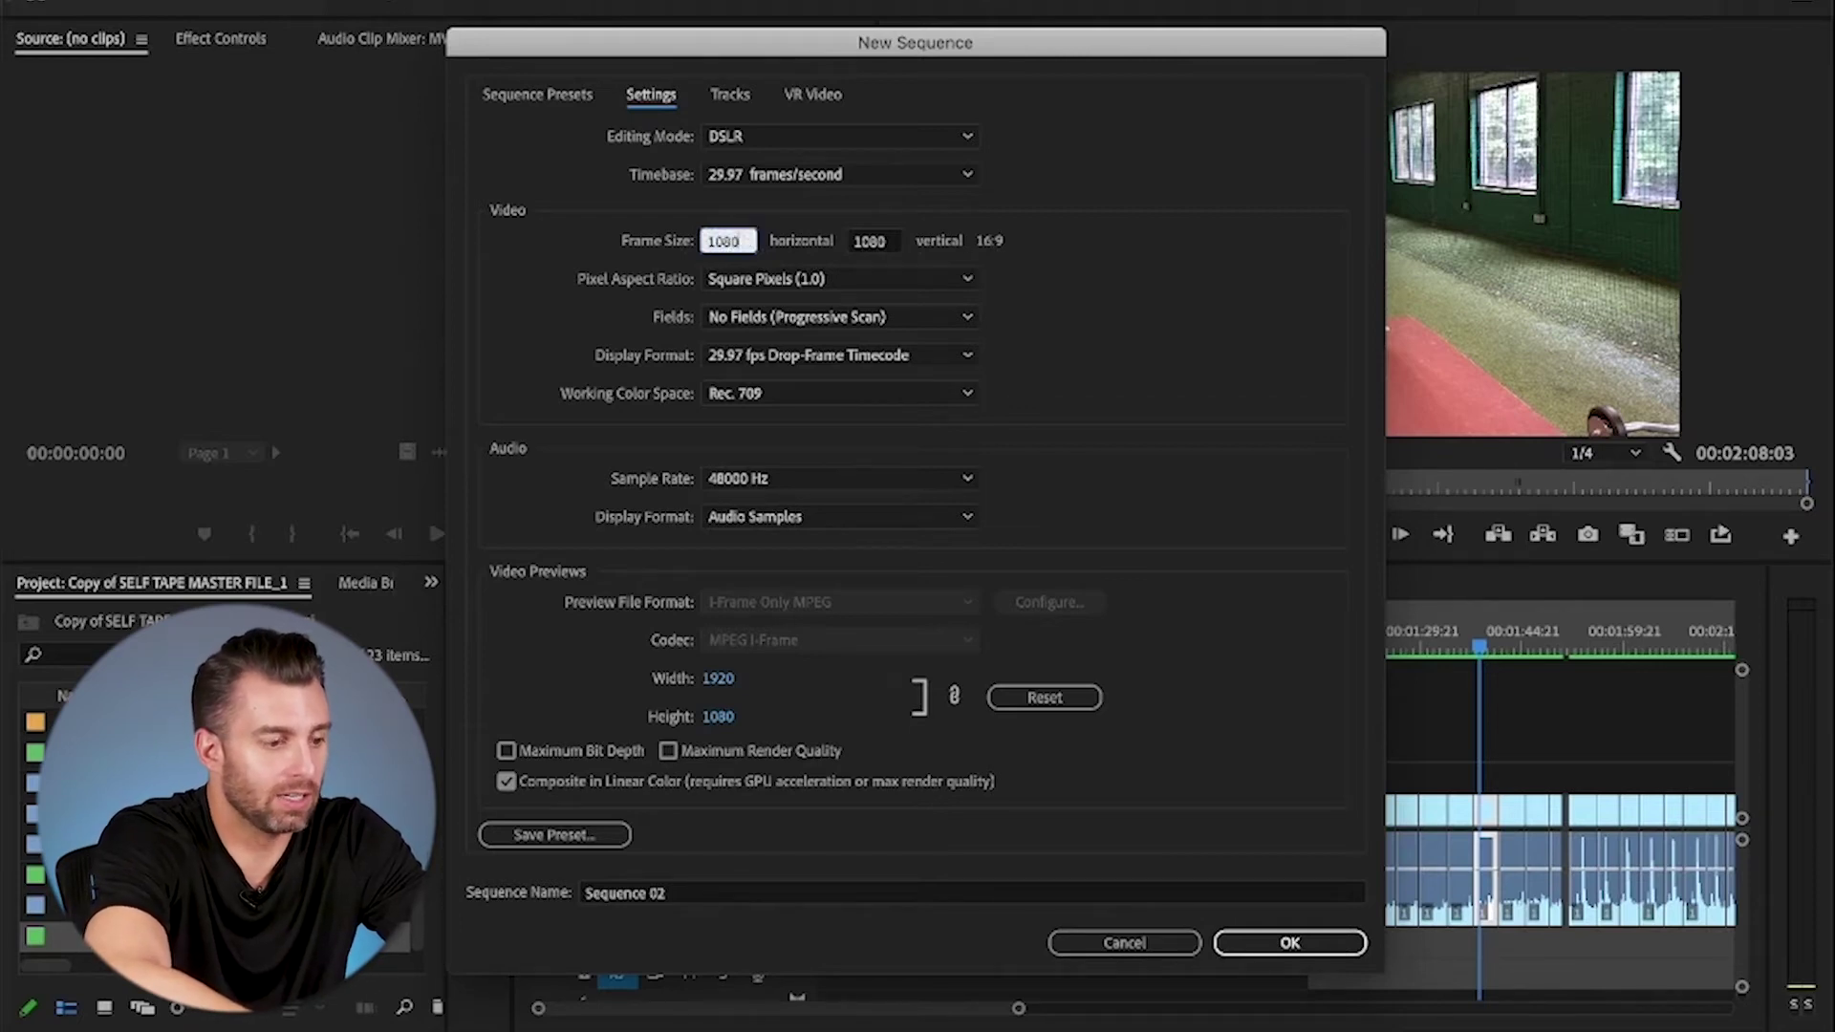
pyautogui.write('0')
pyautogui.press('Tab')
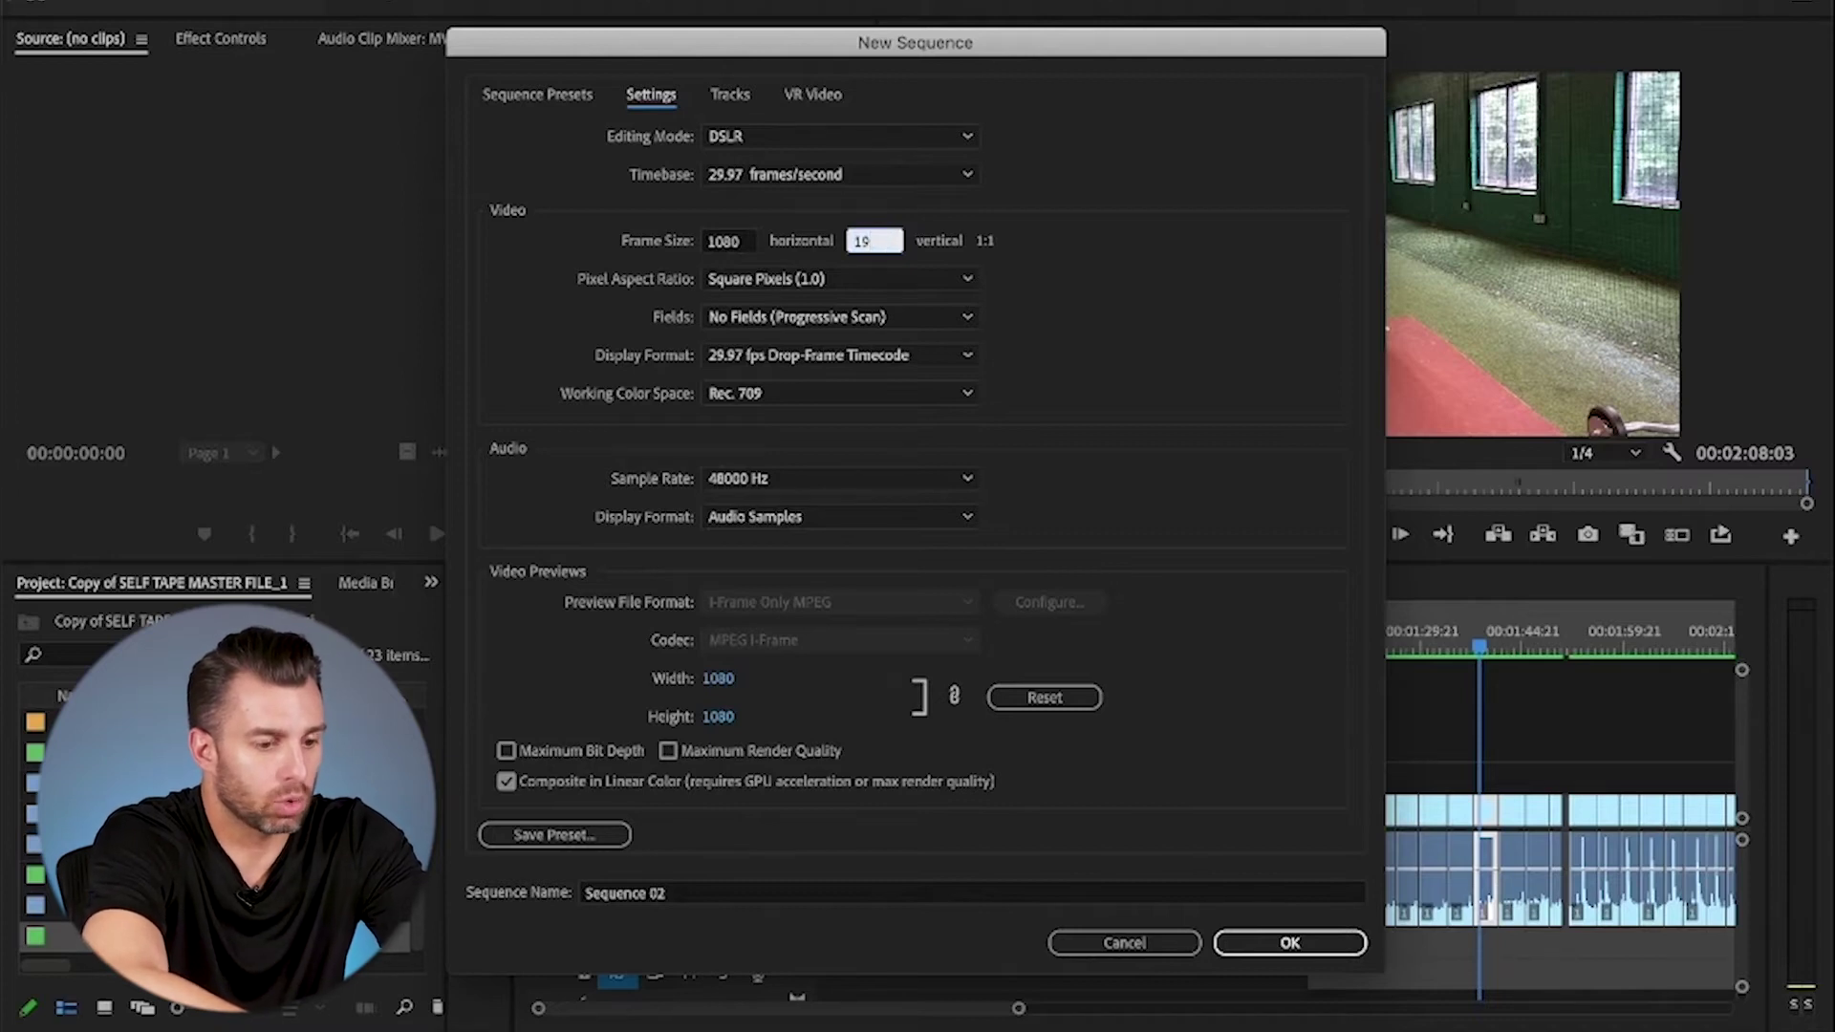
pyautogui.write('1920')
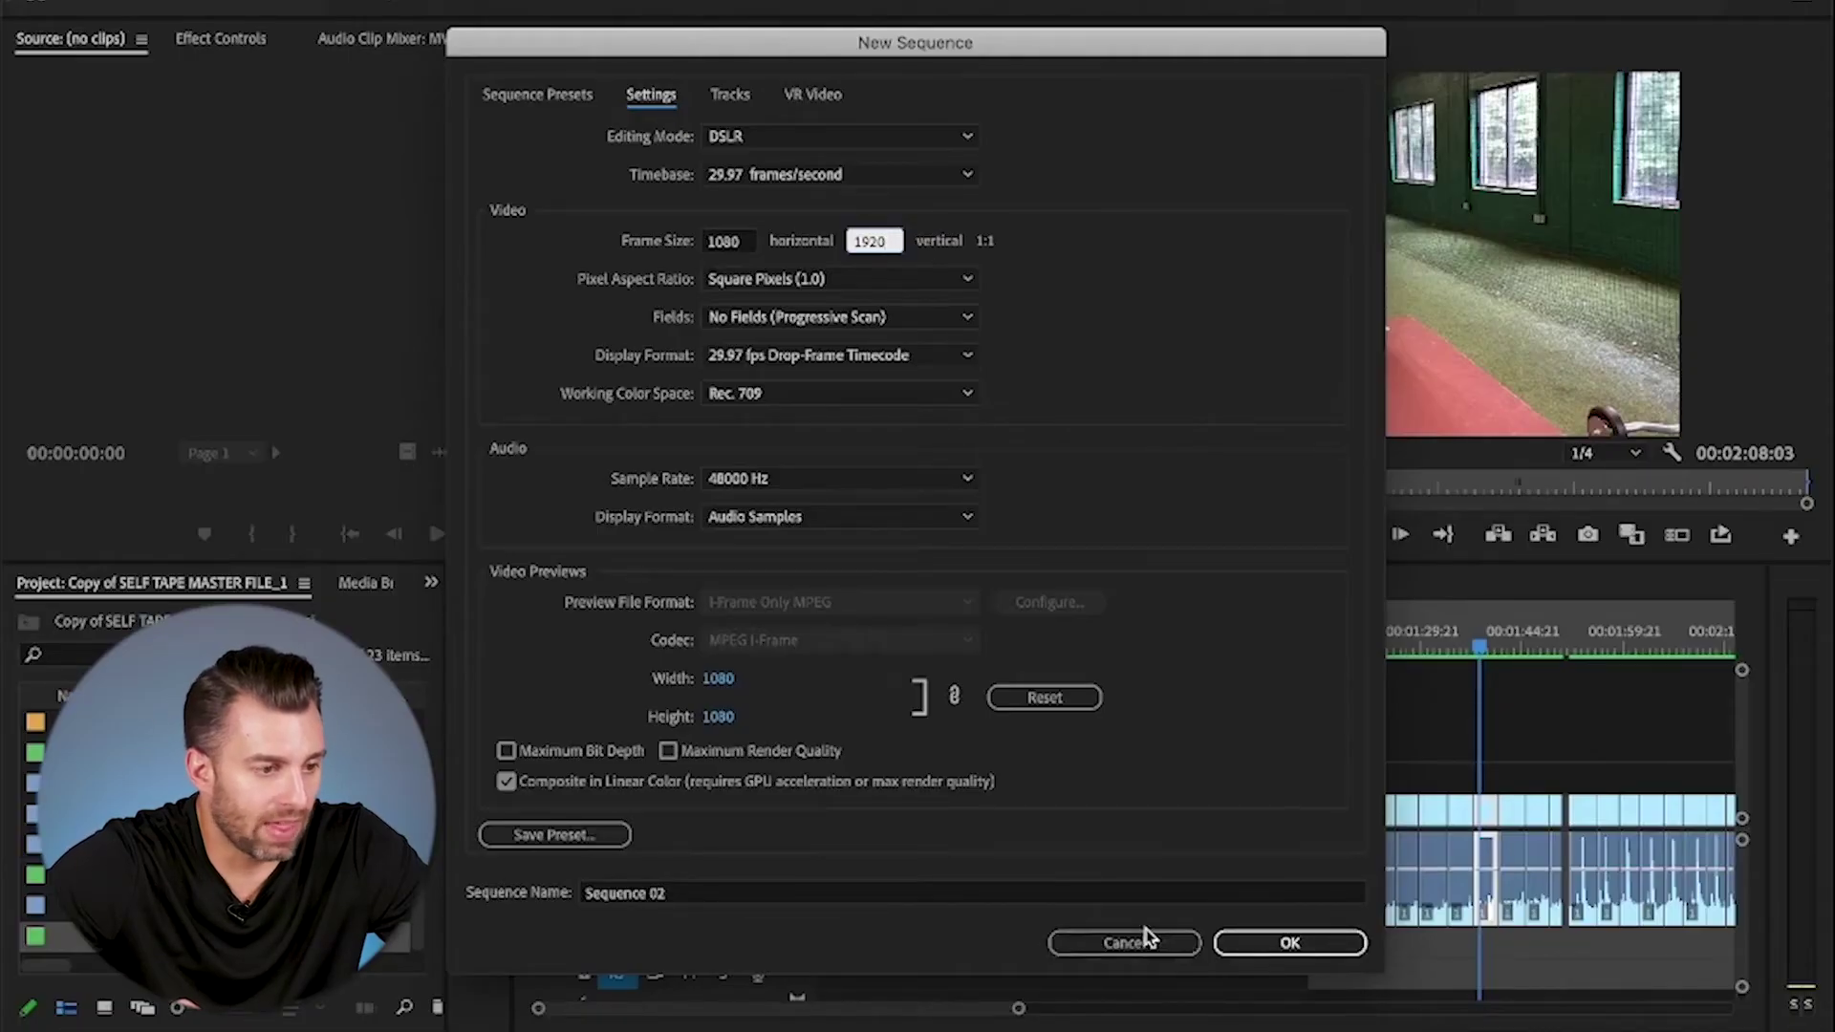
pyautogui.click(1284, 943)
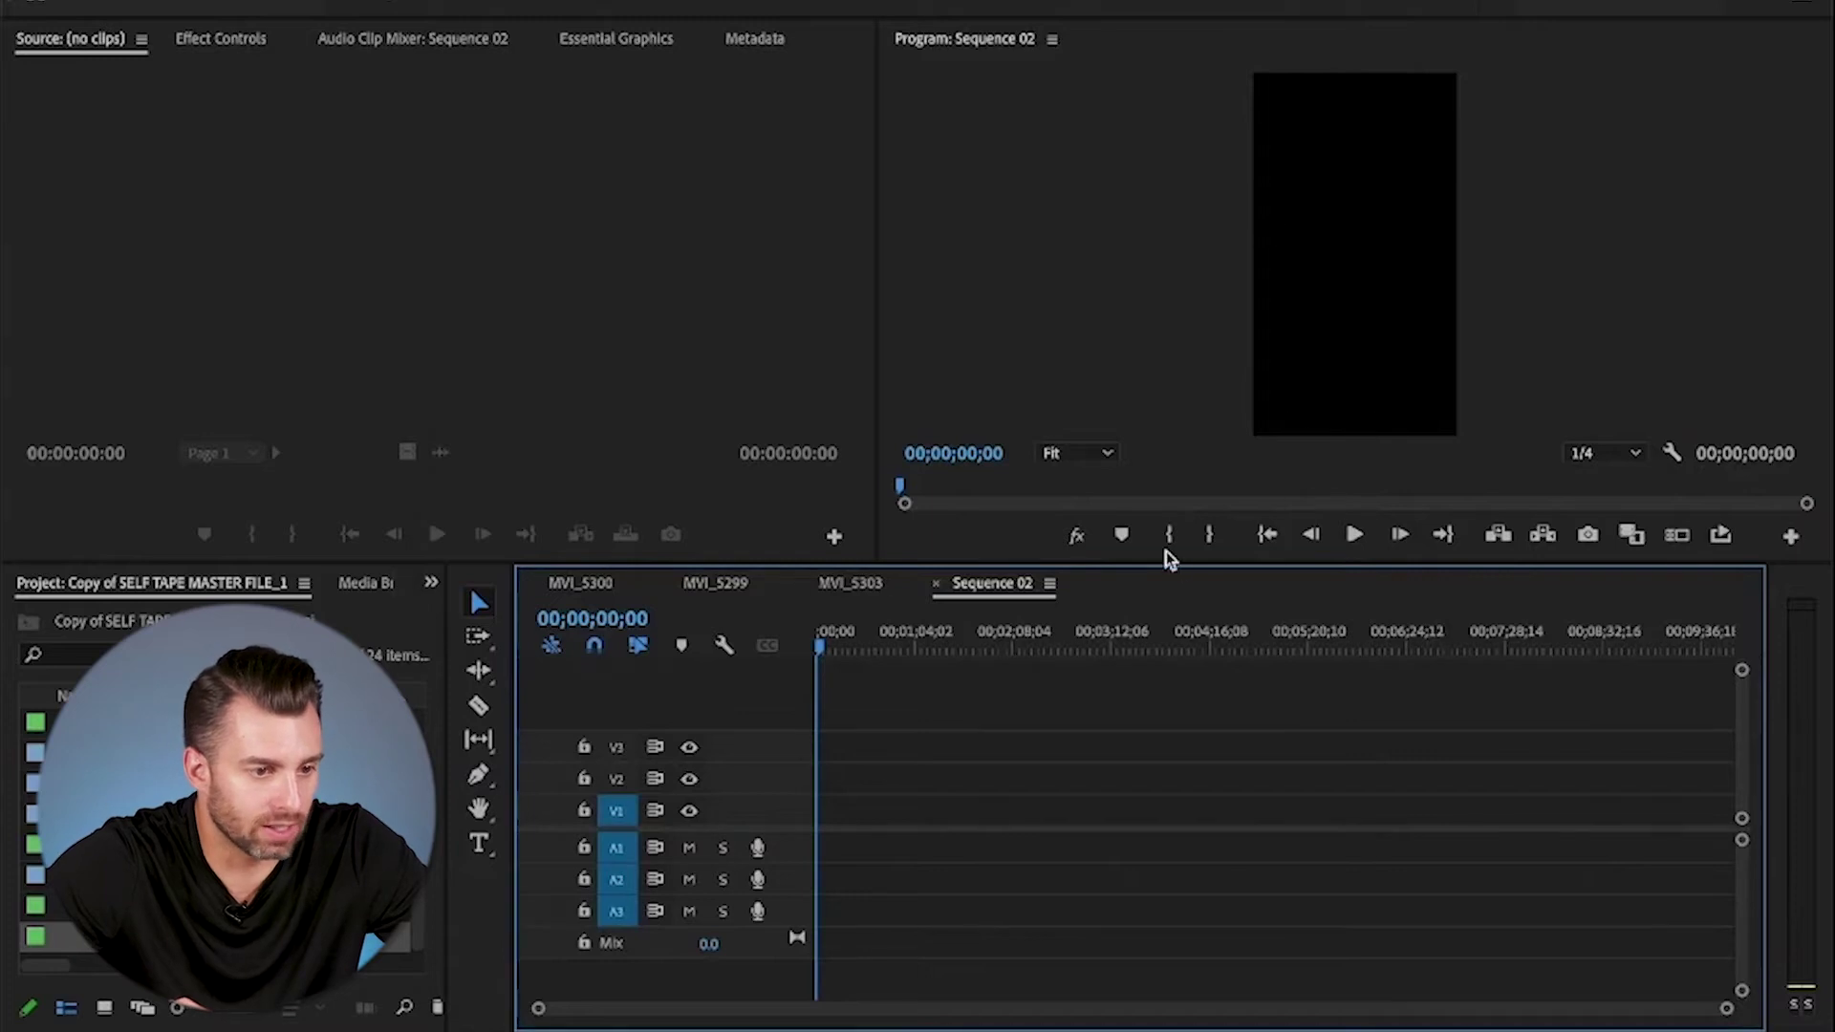
# - Select the group of pitching clips in the MVI_5303 timeline
pyautogui.moveTo(1166, 563); pyautogui.dragTo(1164, 642)
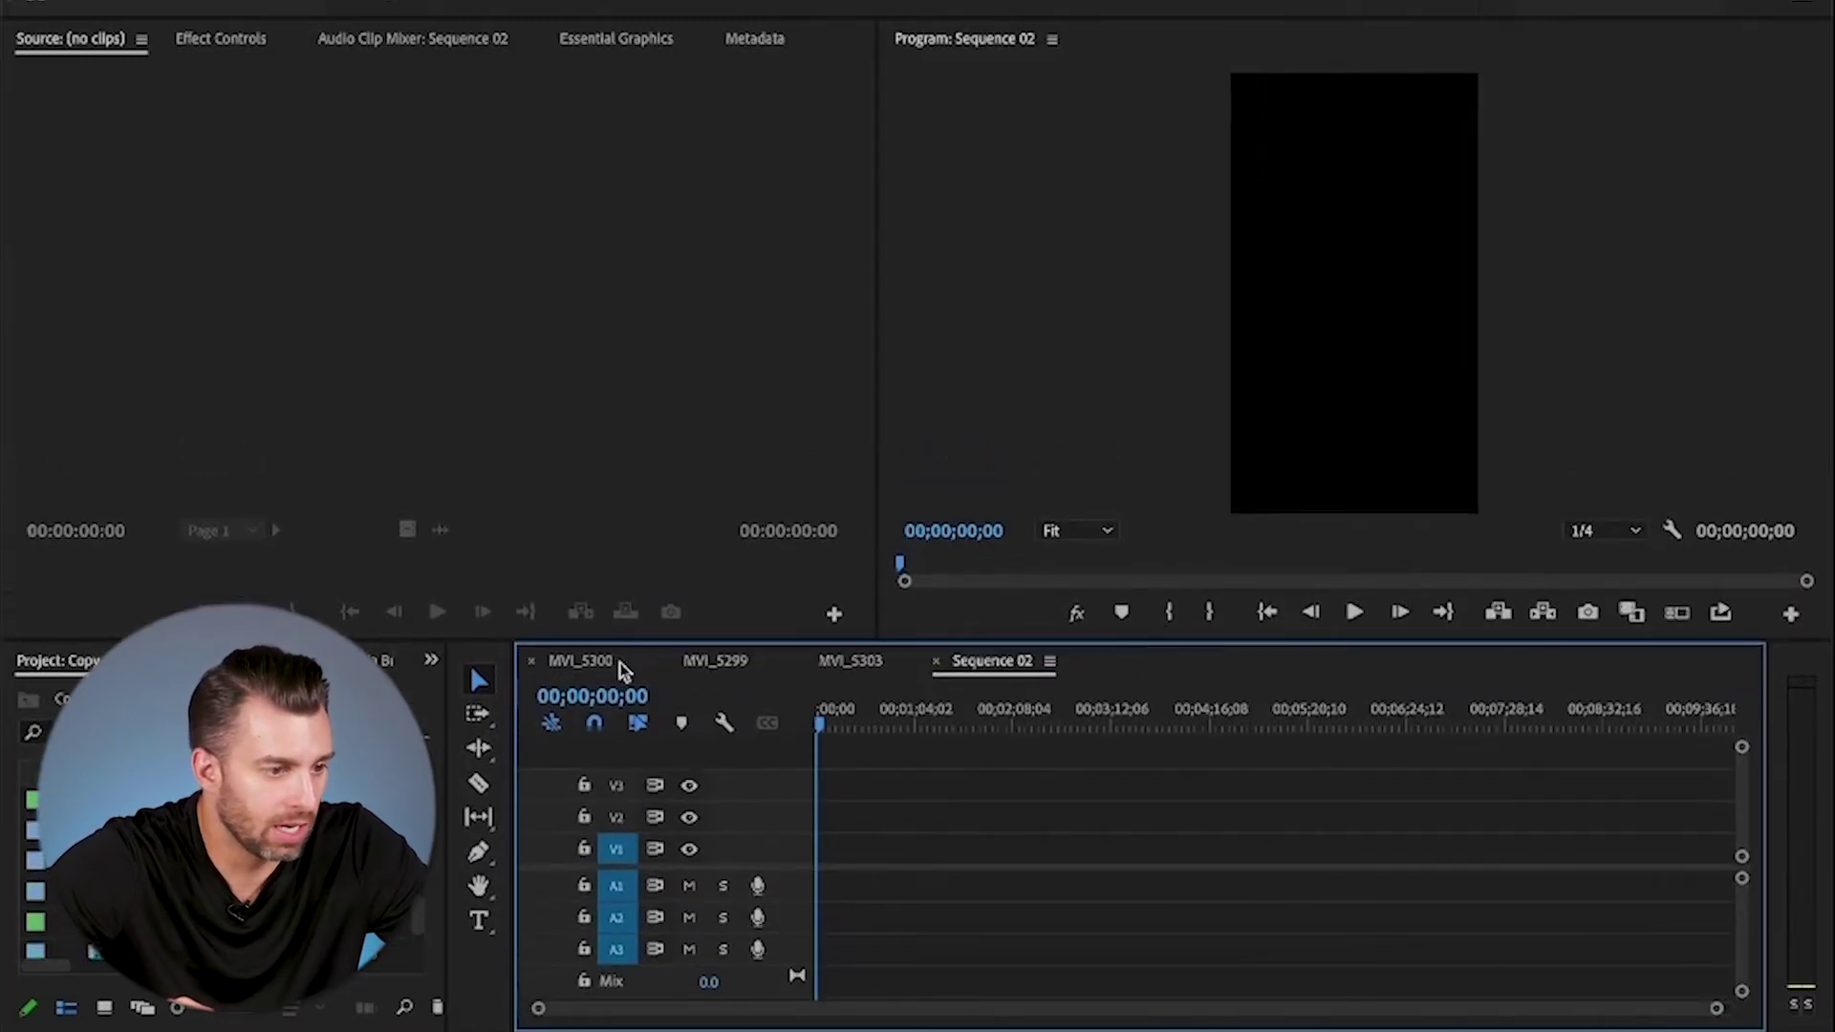
pyautogui.click(860, 669)
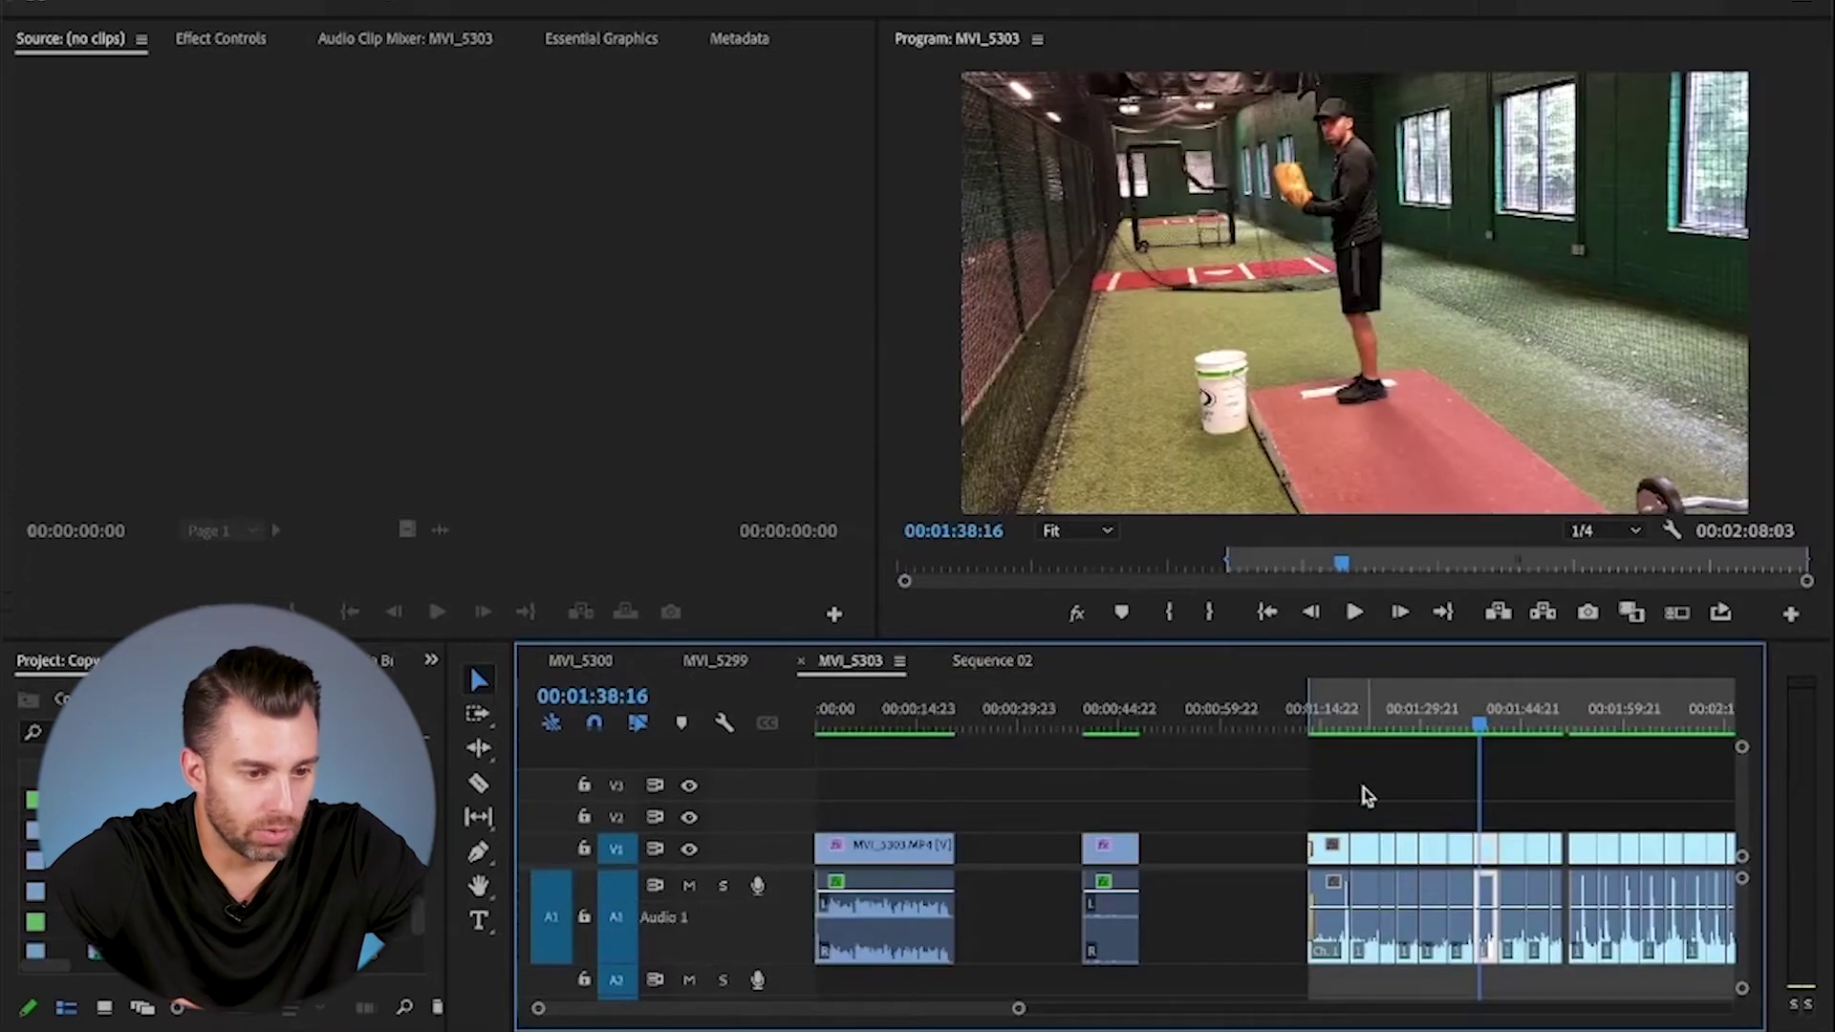
pyautogui.click(1329, 727)
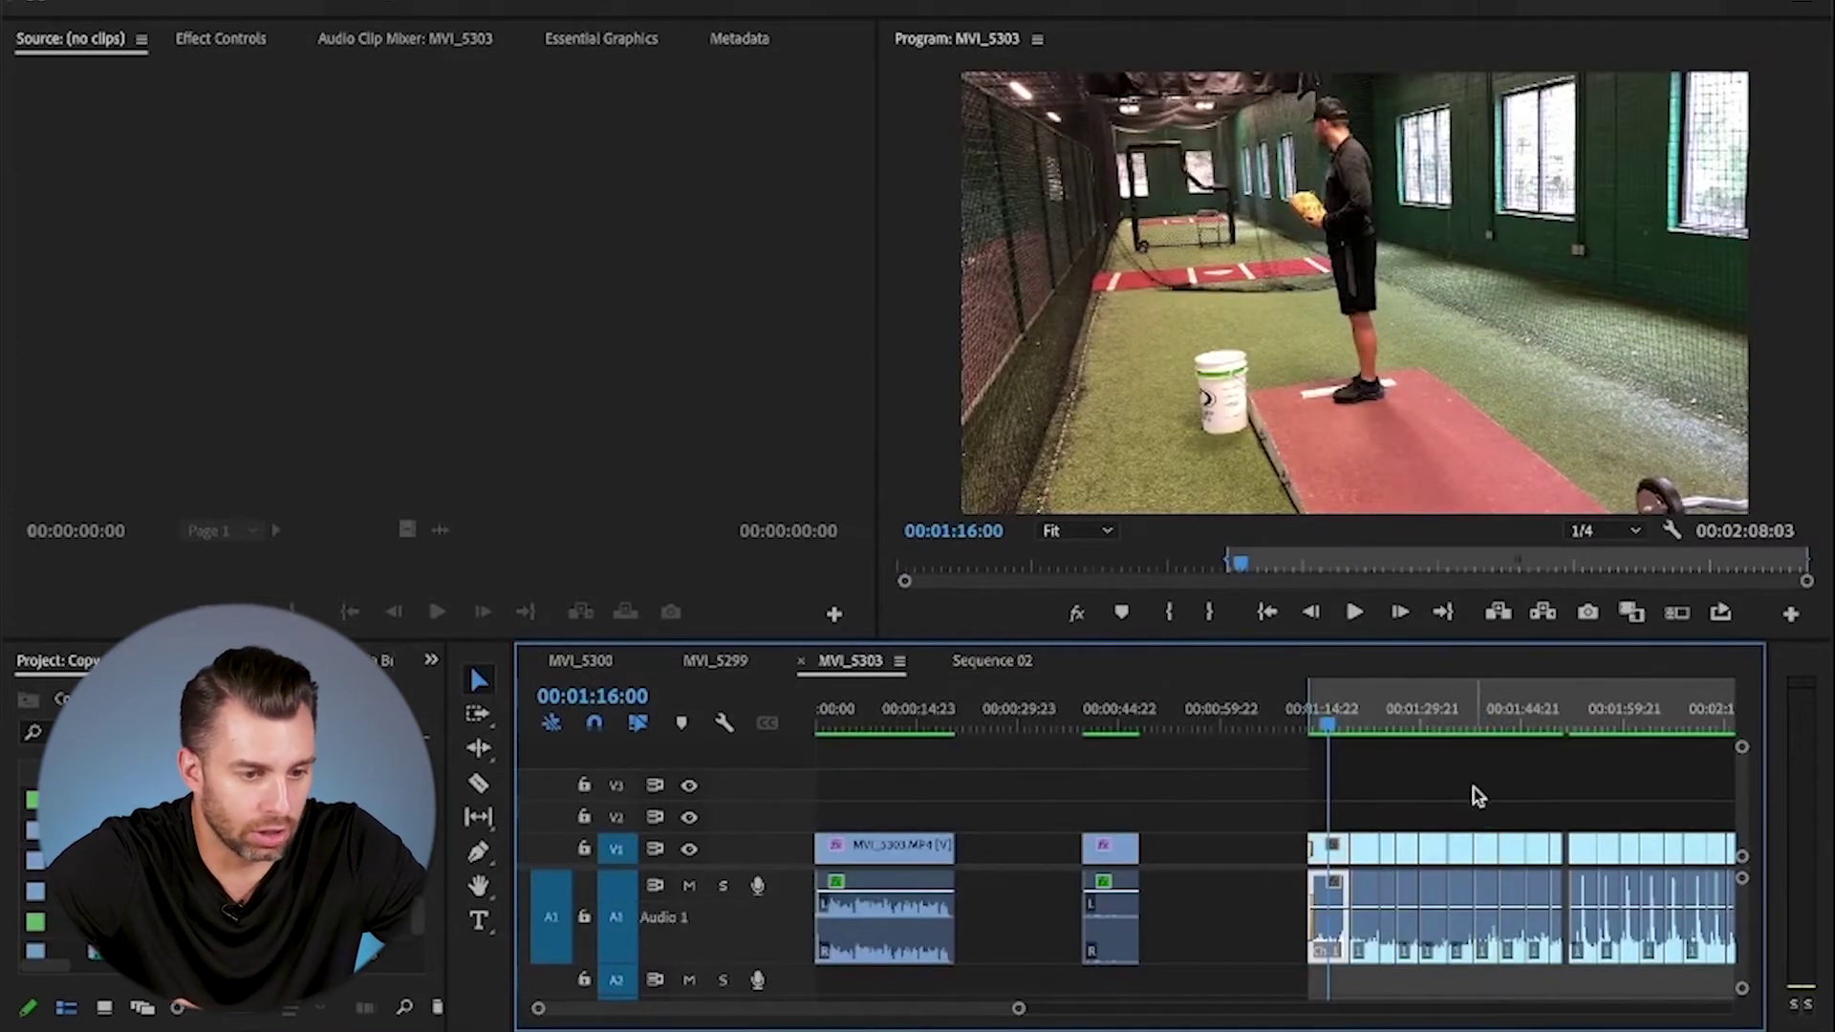
pyautogui.moveTo(1336, 807); pyautogui.dragTo(1559, 891)
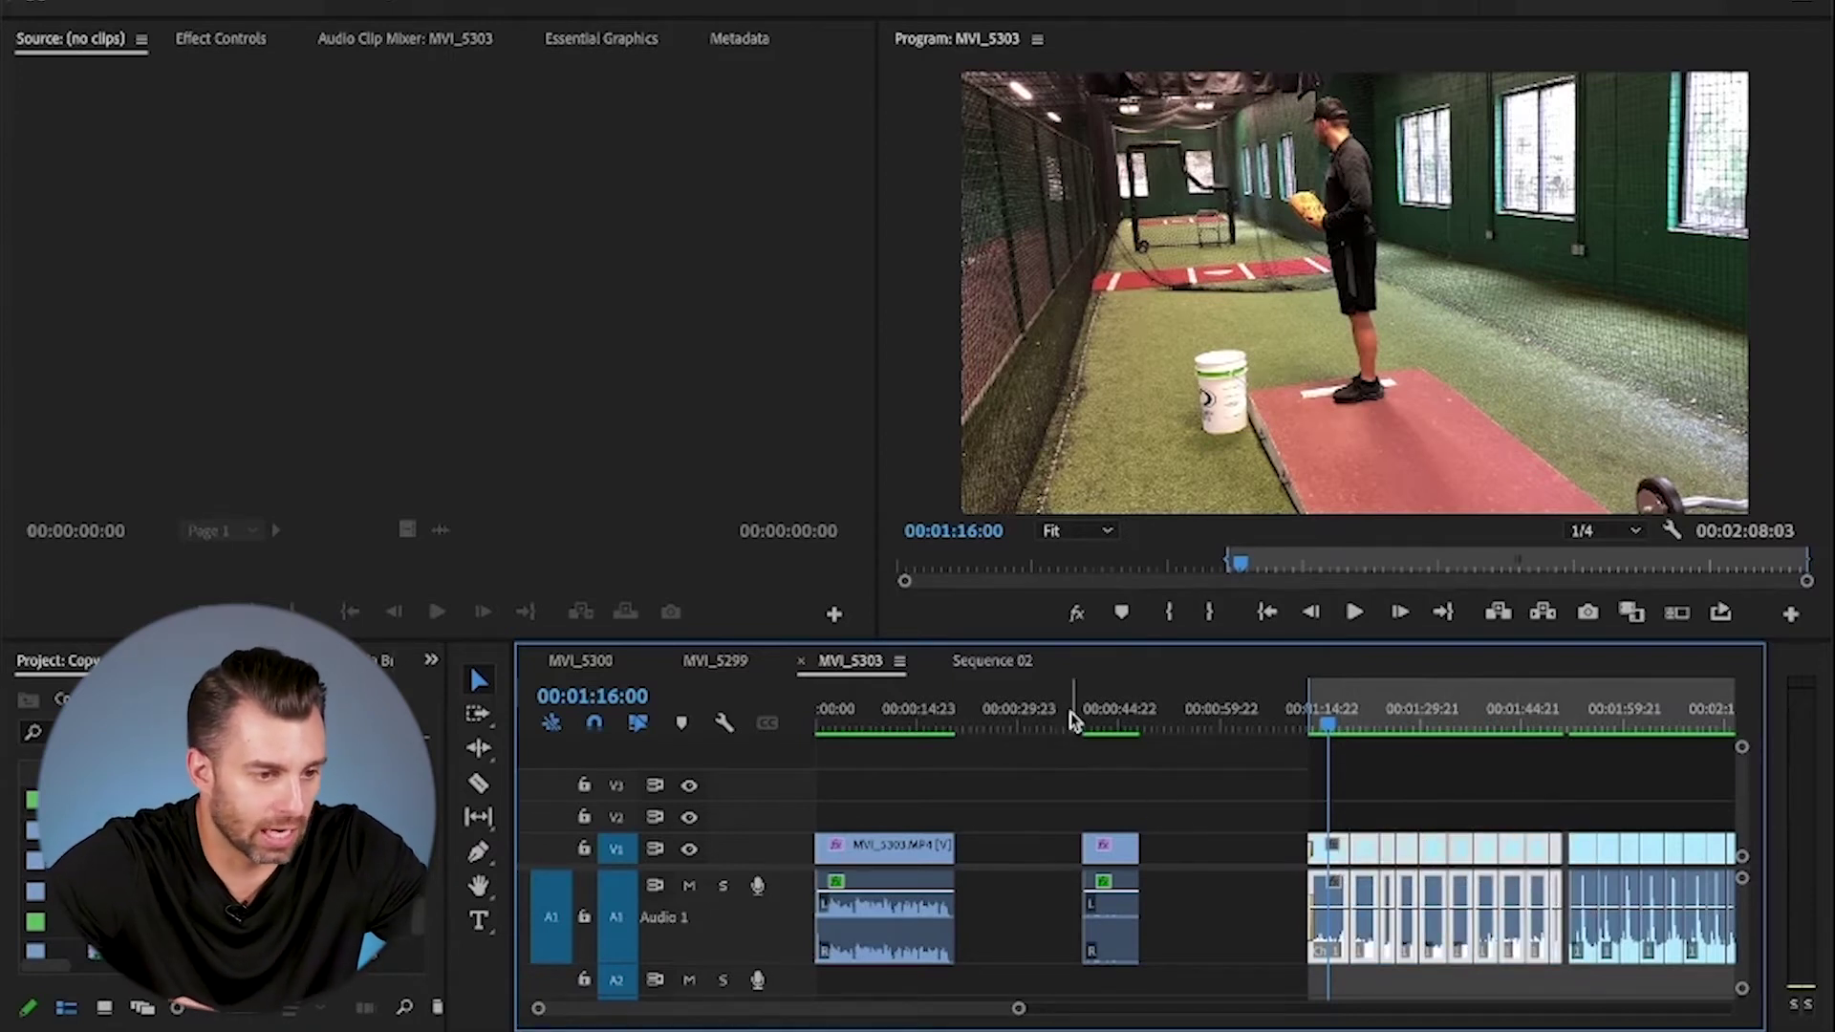
# - Paste the copied clips into Sequence 02, zoom in, and select the first pasted clip
pyautogui.click(984, 660)
pyautogui.hotkey('ctrl', 'v')
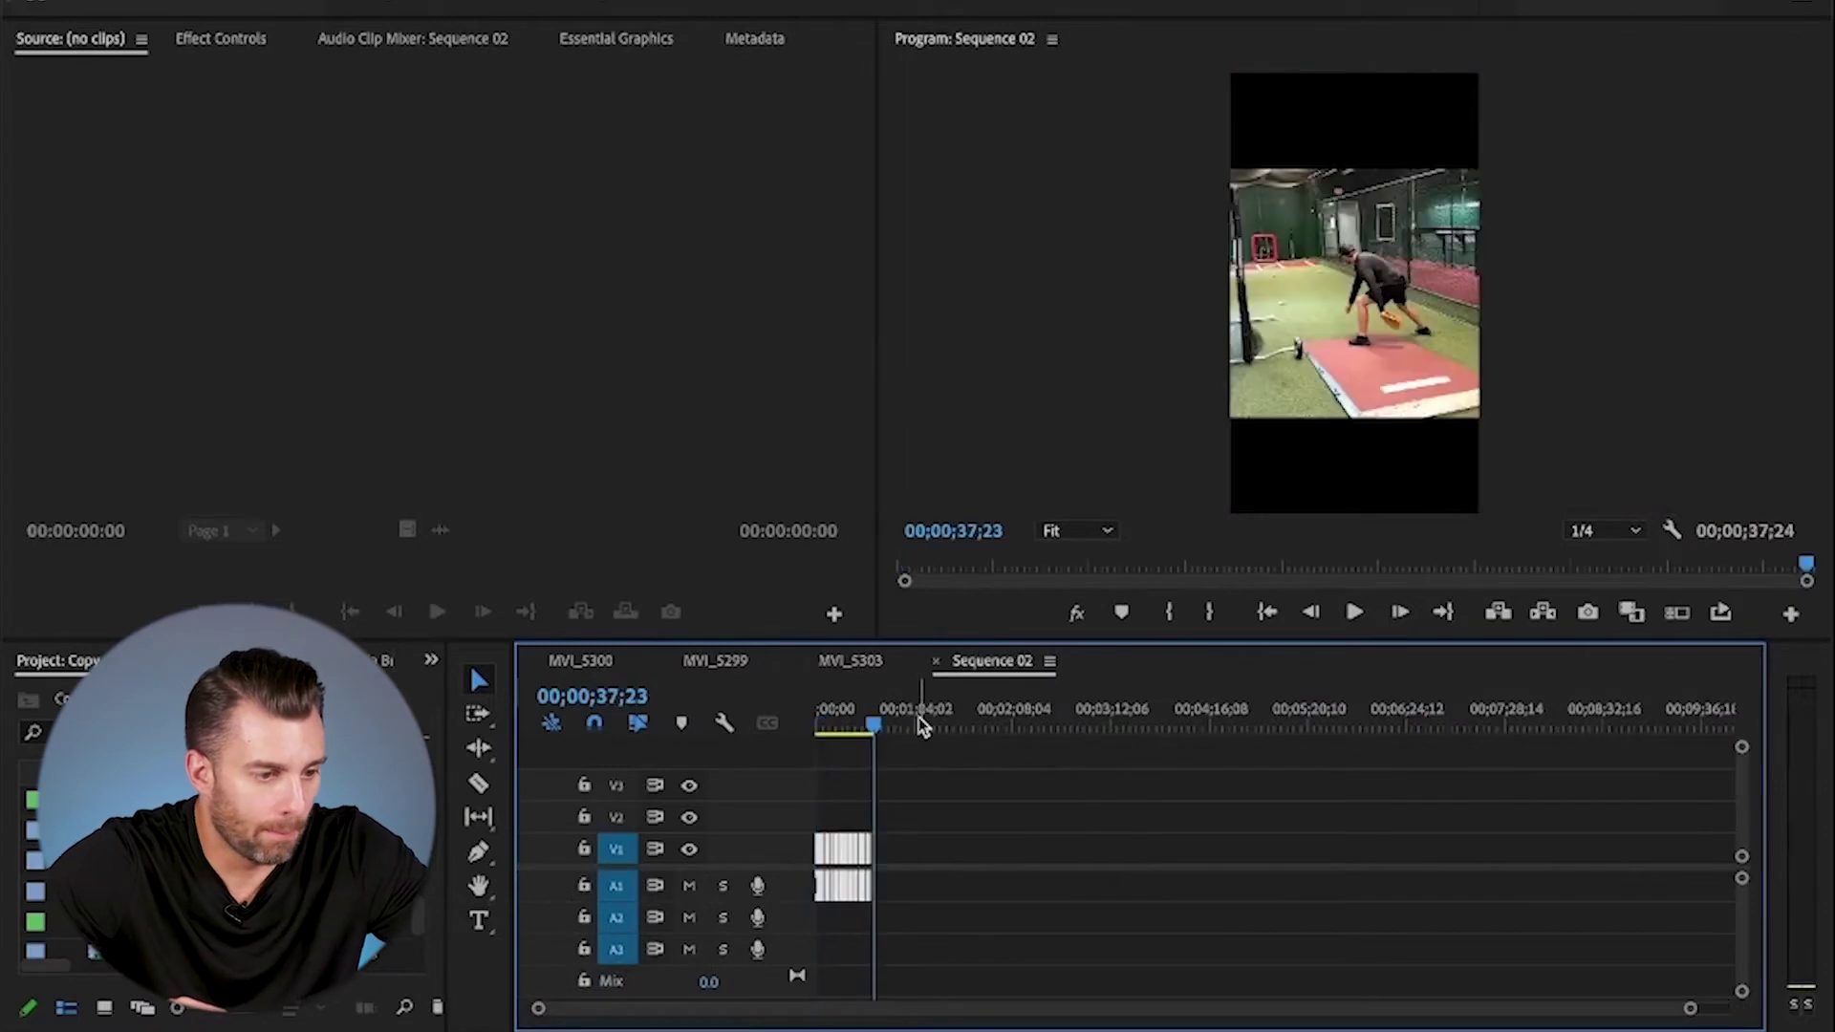
pyautogui.press('=')
pyautogui.press('=')
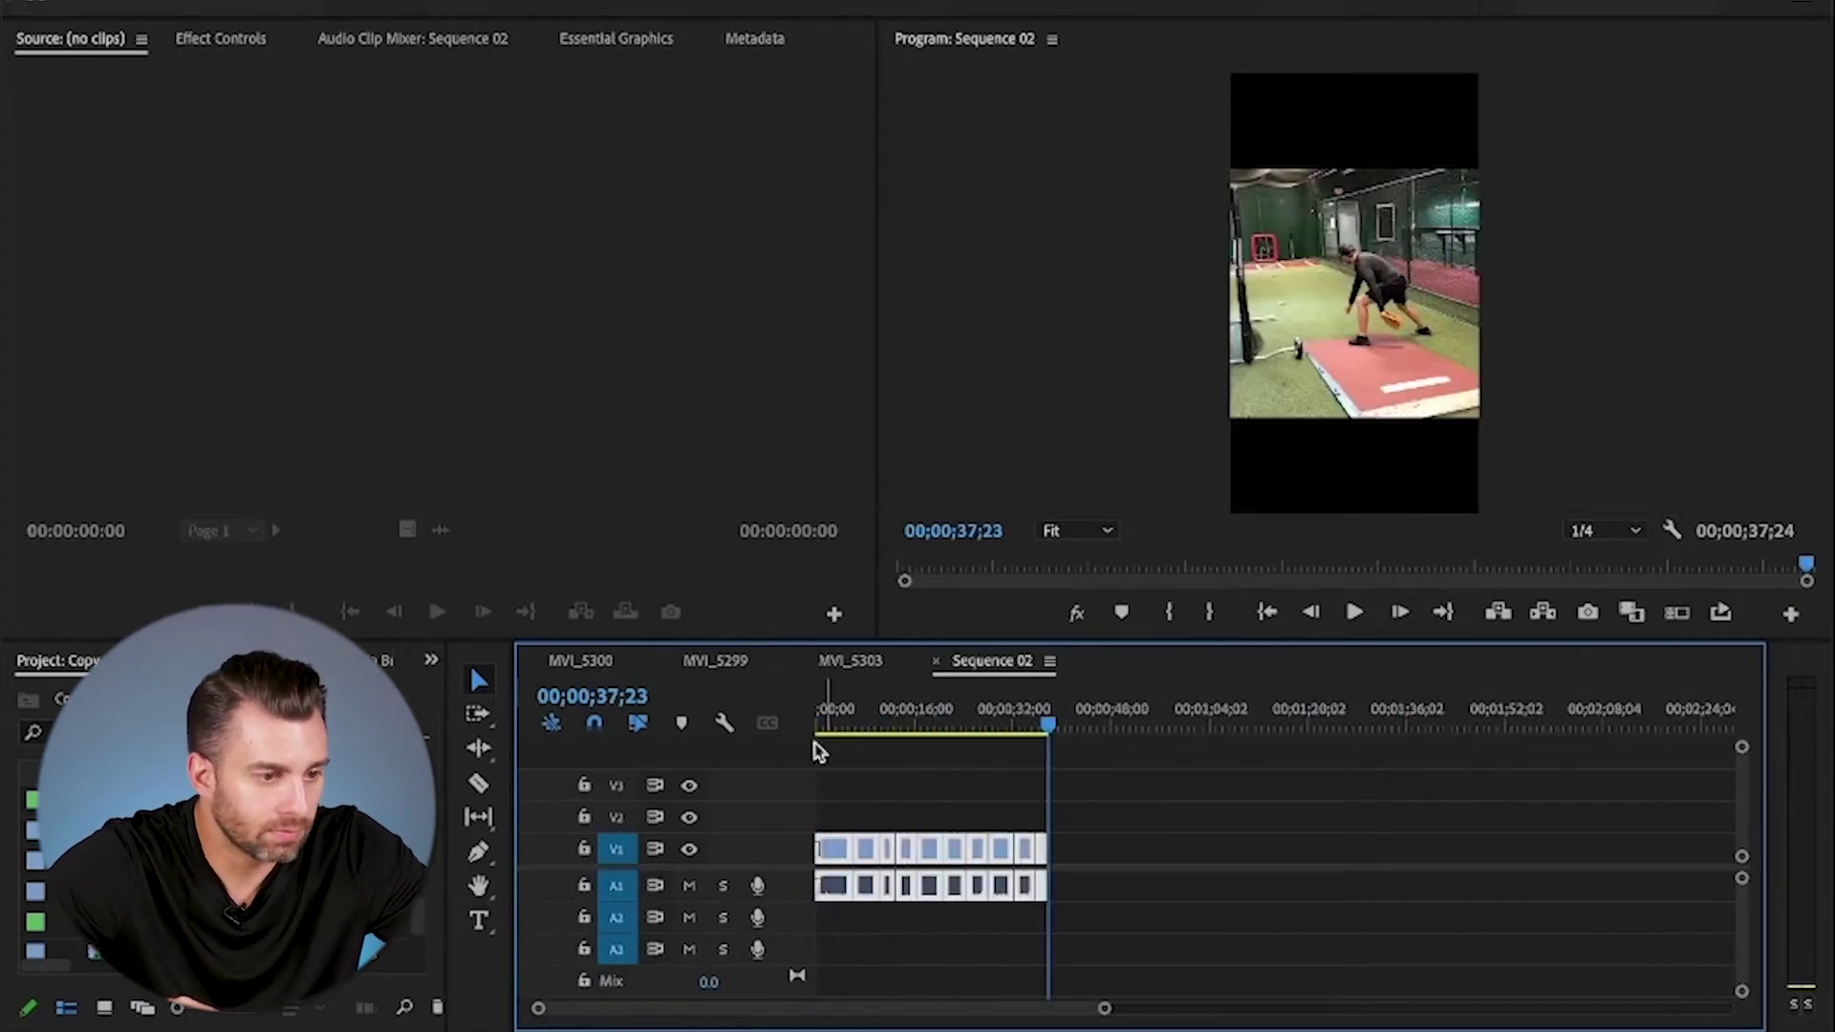
pyautogui.click(831, 725)
pyautogui.press('=')
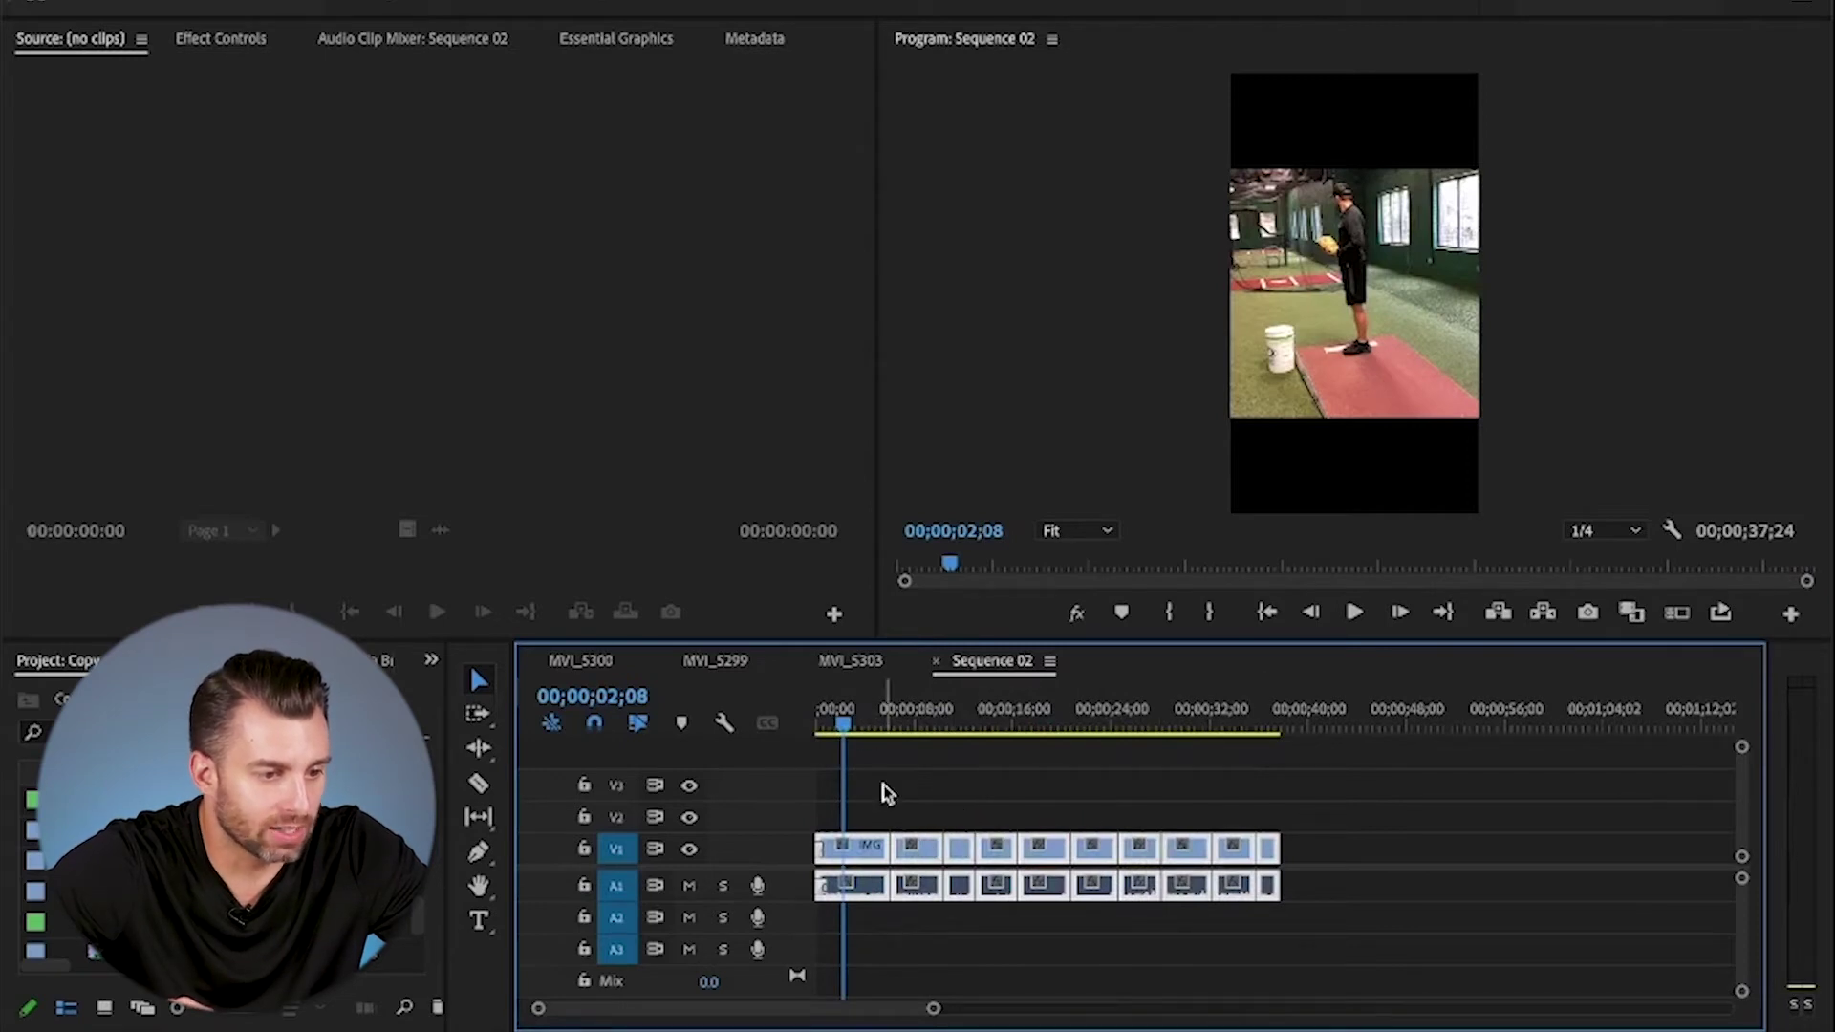
pyautogui.click(897, 815)
pyautogui.click(852, 726)
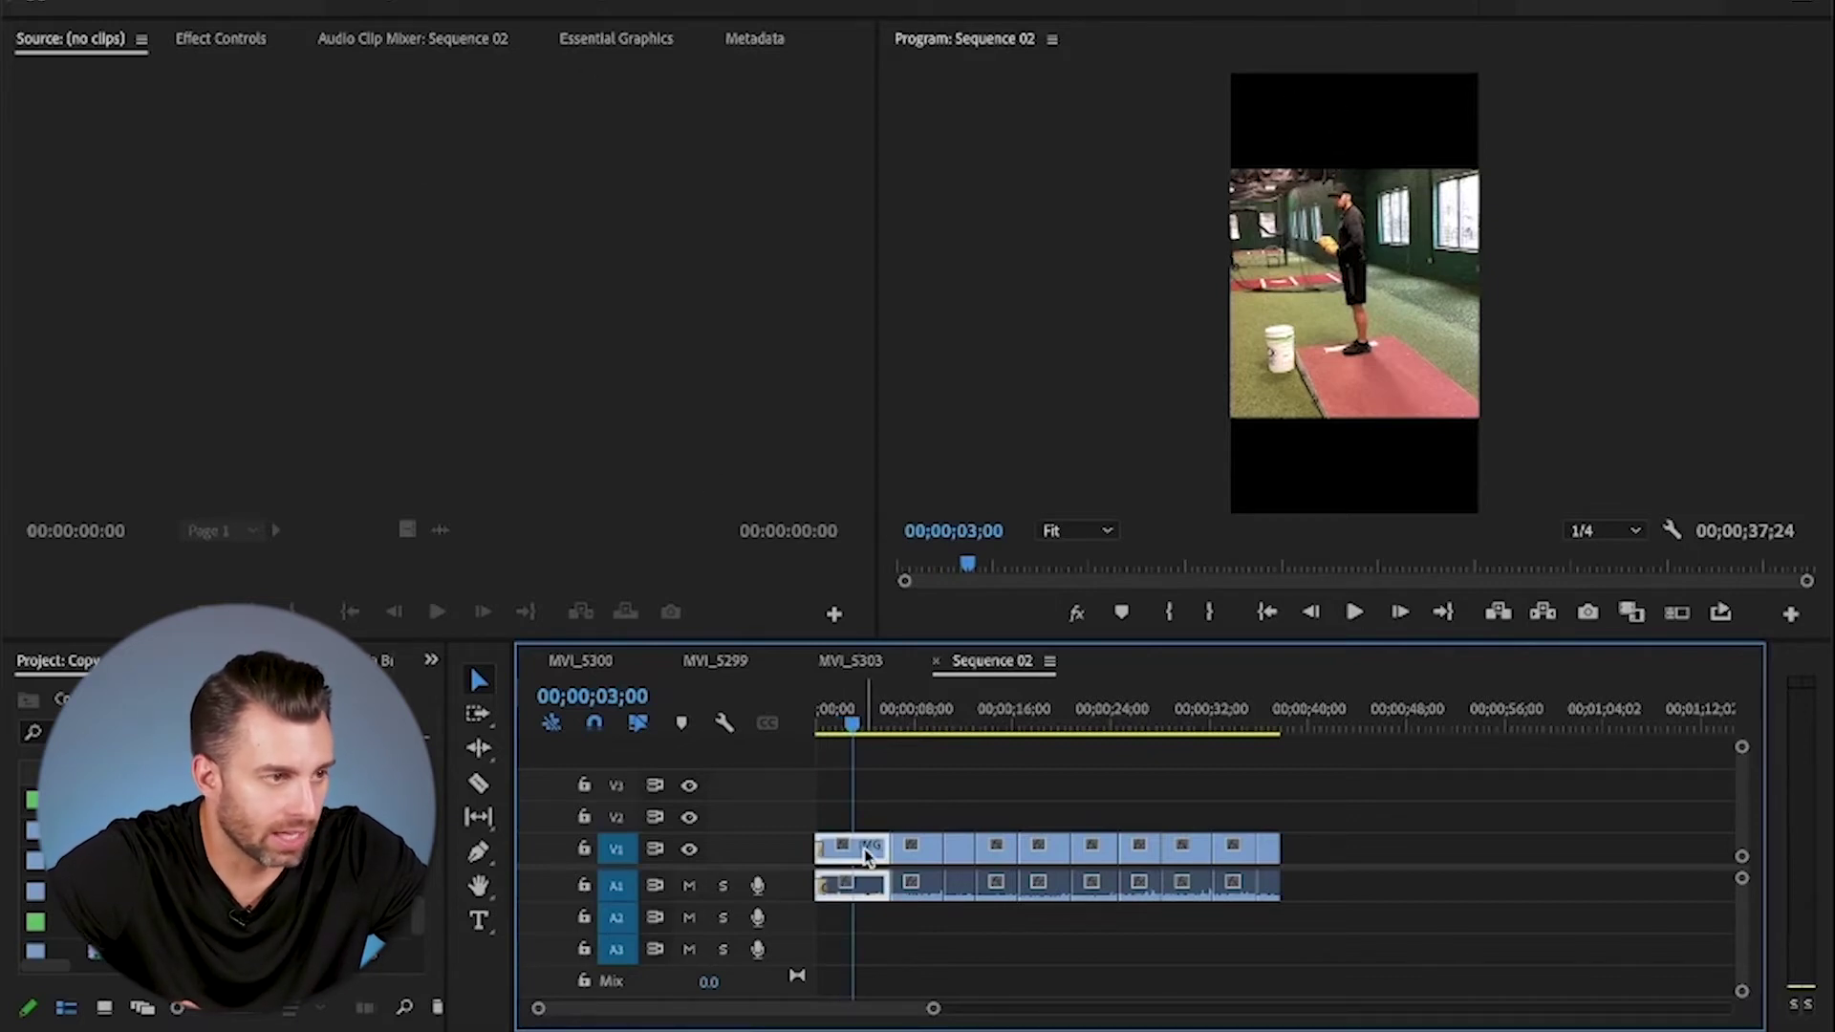
# - Scale up the first two clips to fill the frame, IMG_7240 at 190% with Position Y 1024
pyautogui.click(222, 40)
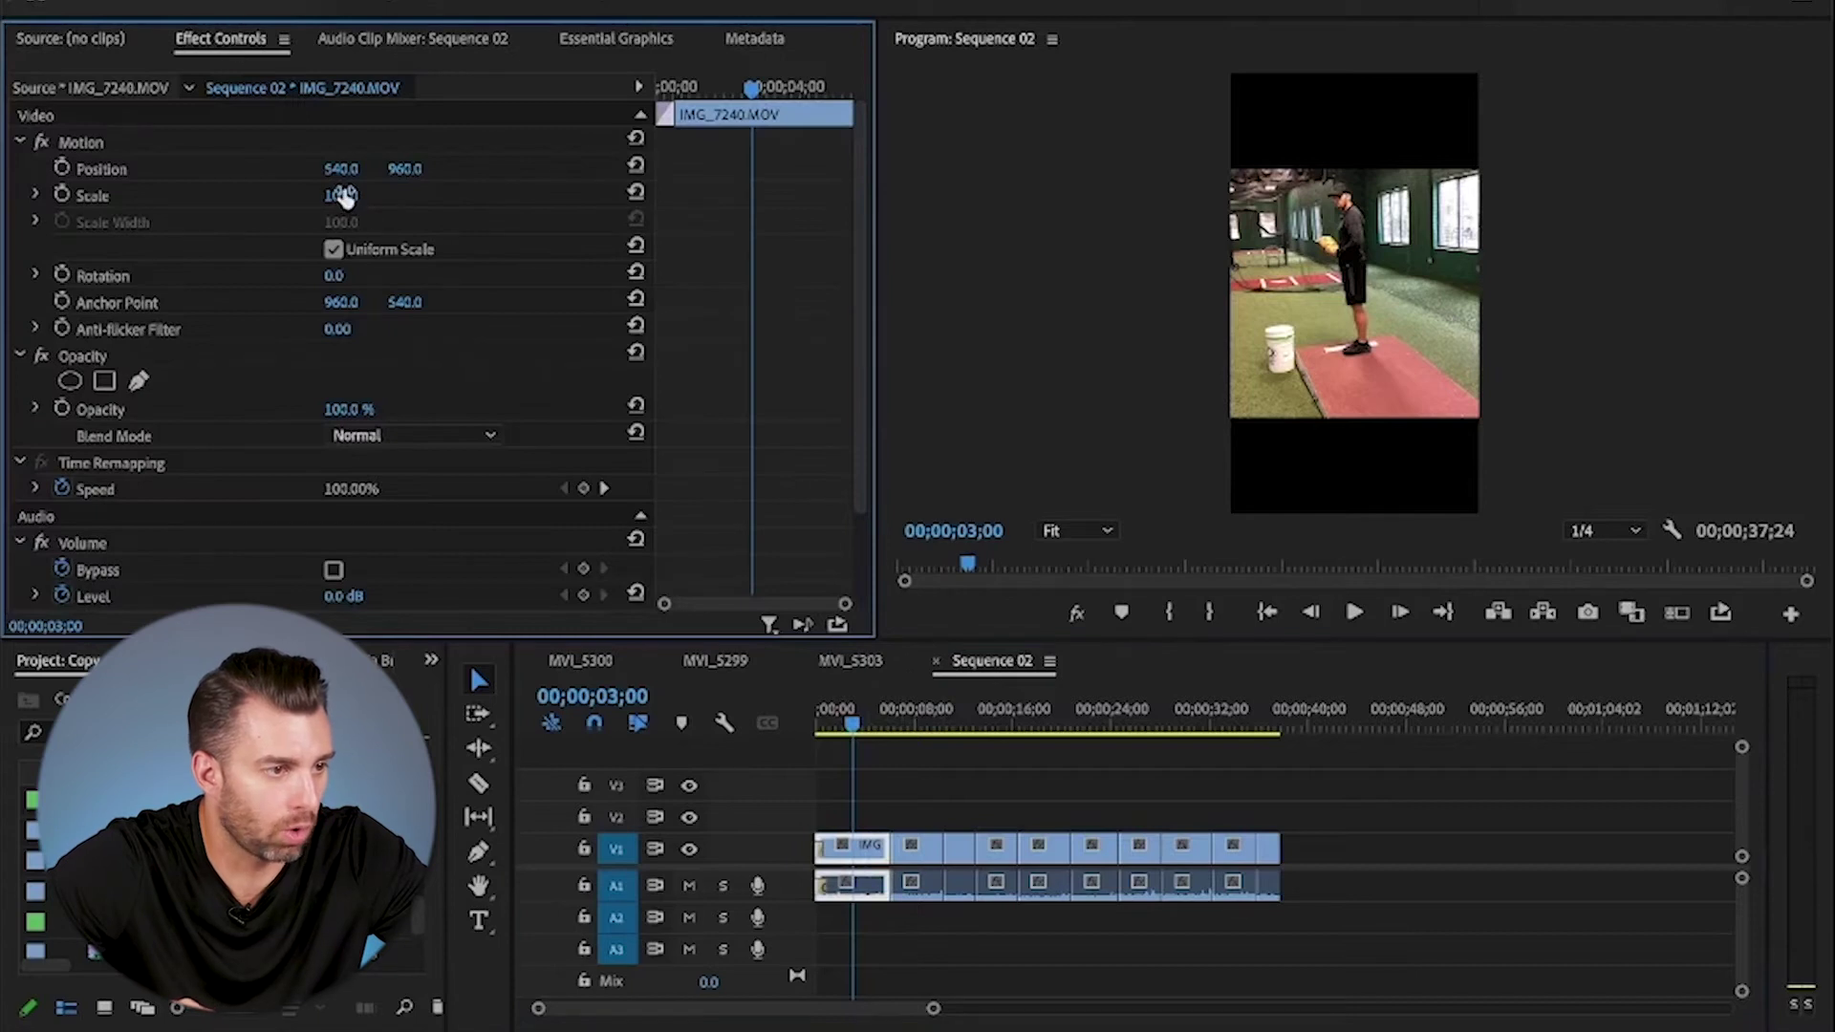
pyautogui.moveTo(341, 194)
pyautogui.mouseDown()
pyautogui.moveTo(421, 195)
pyautogui.moveTo(352, 191)
pyautogui.mouseUp()
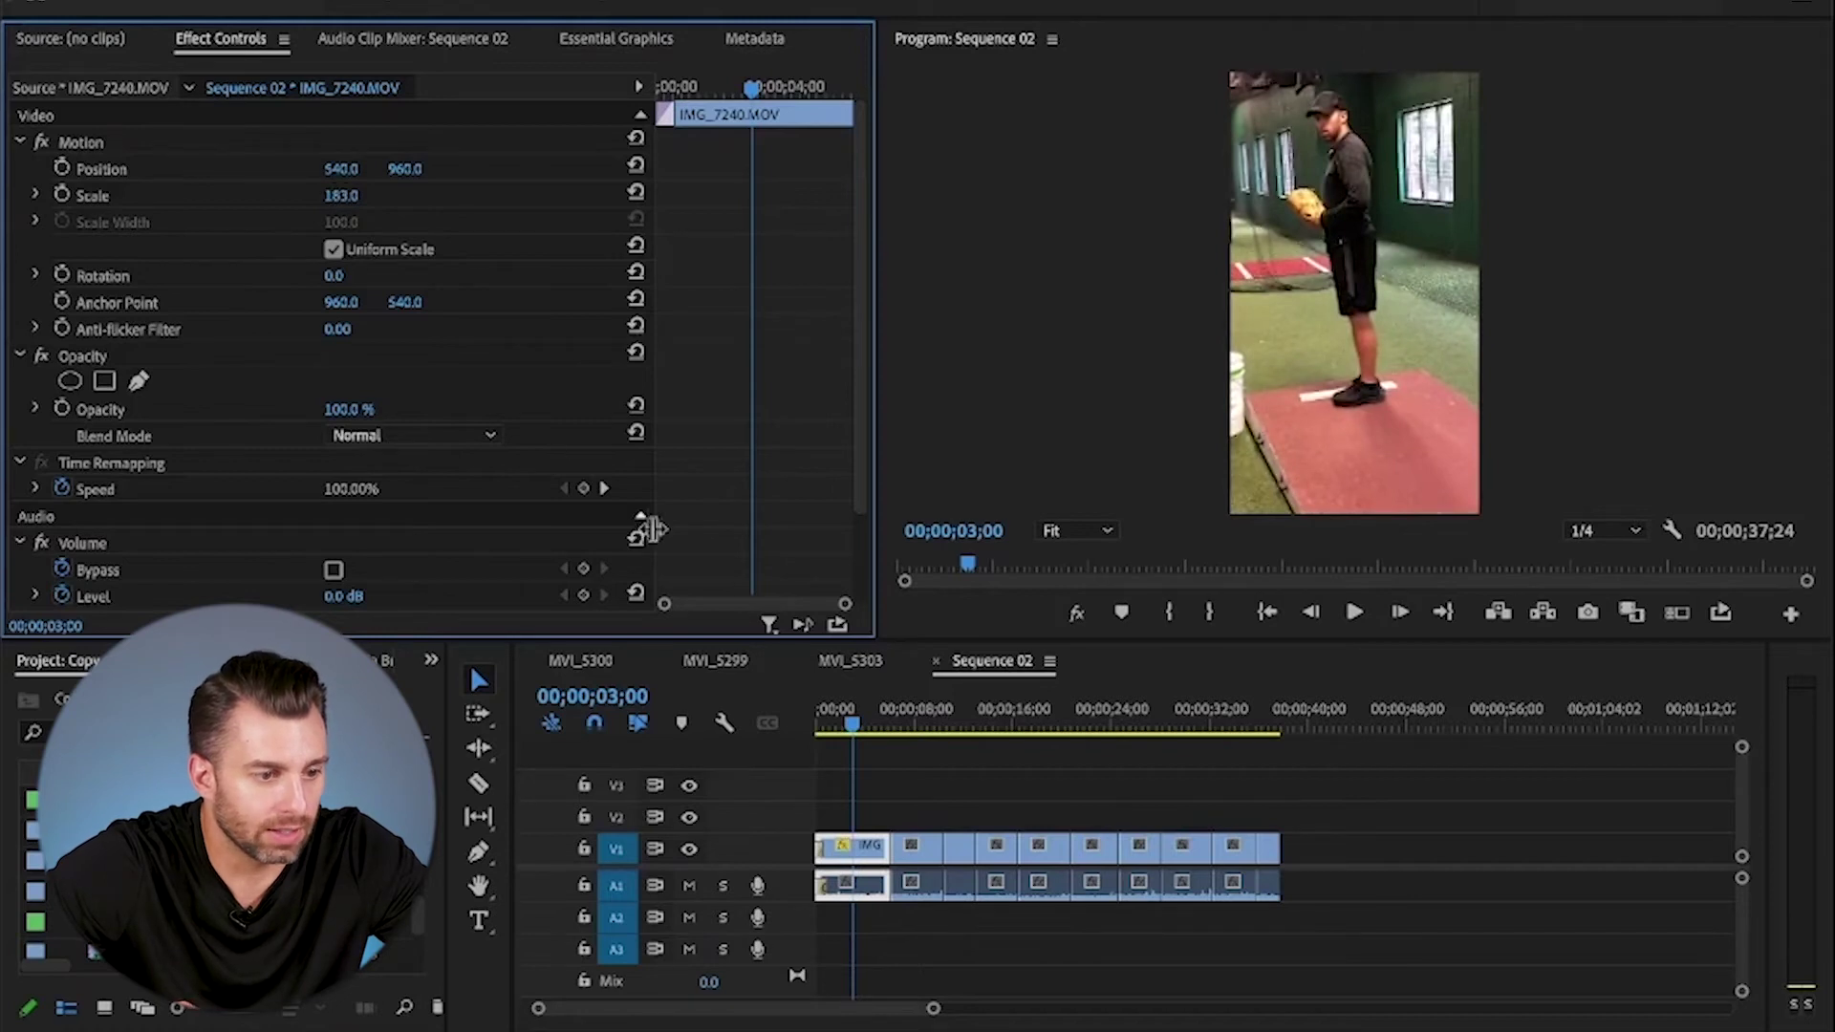
pyautogui.press('space')
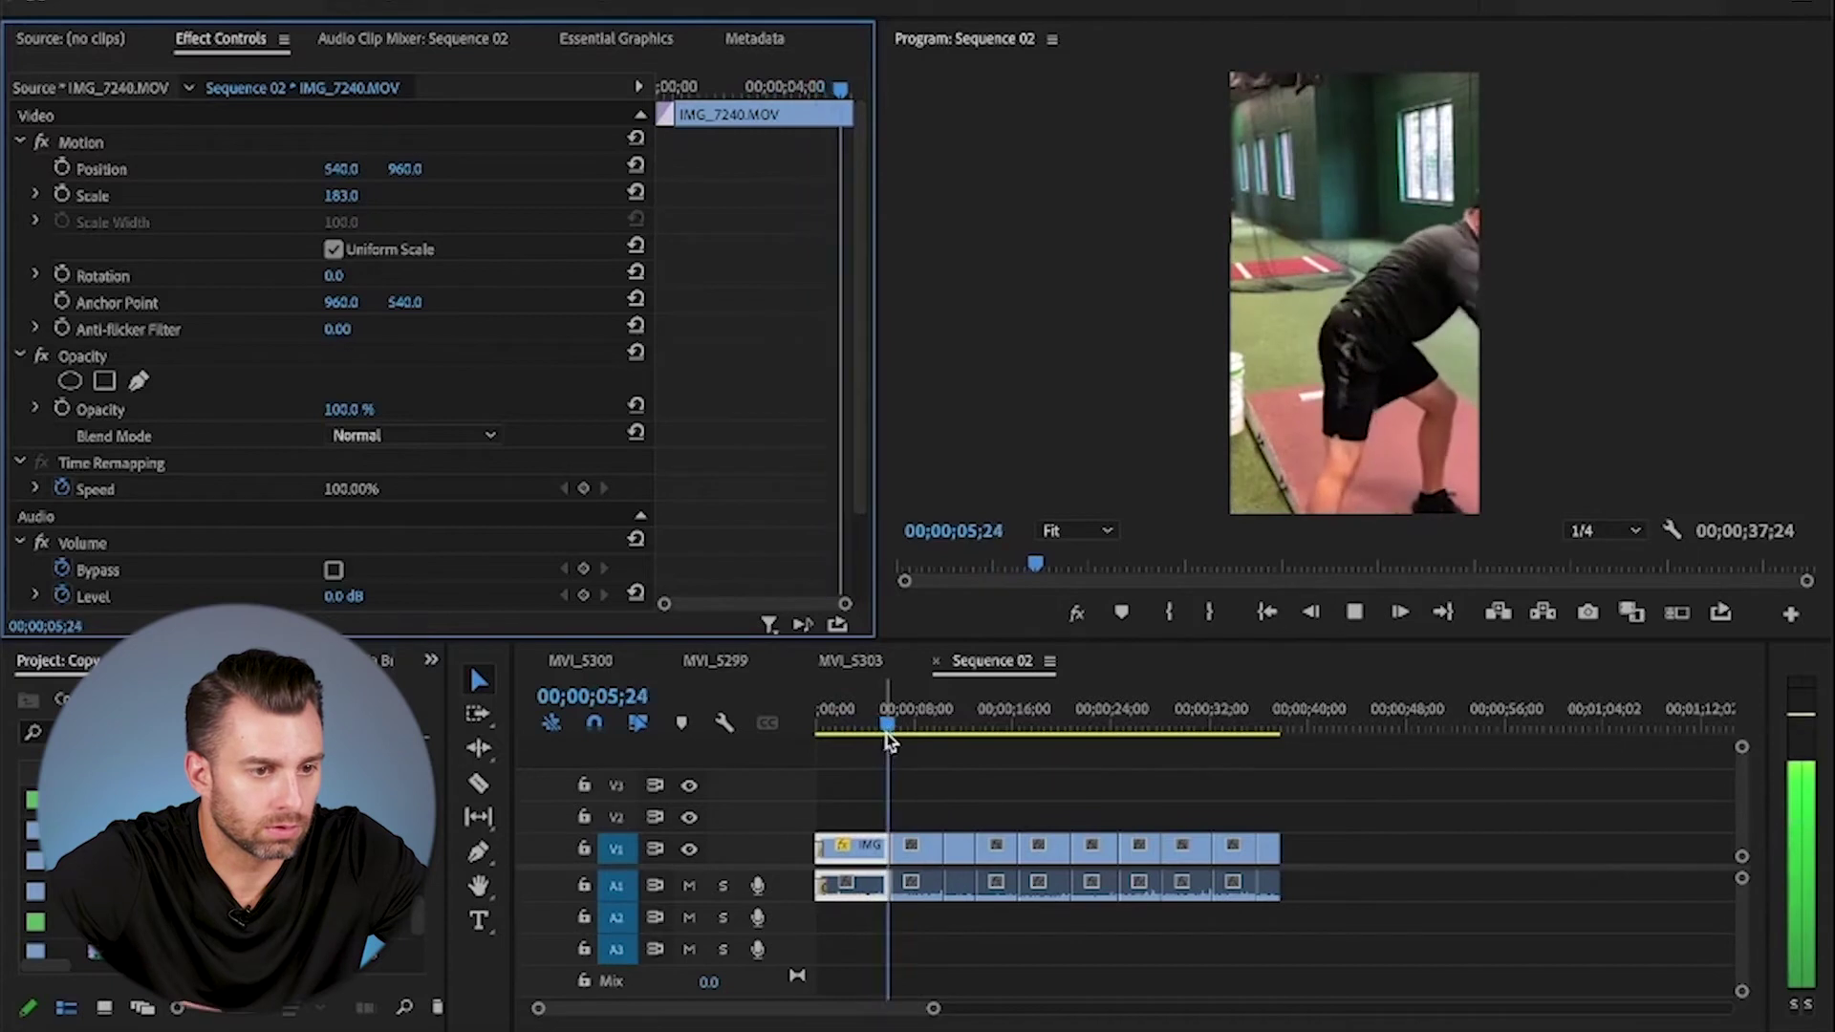
pyautogui.click(916, 846)
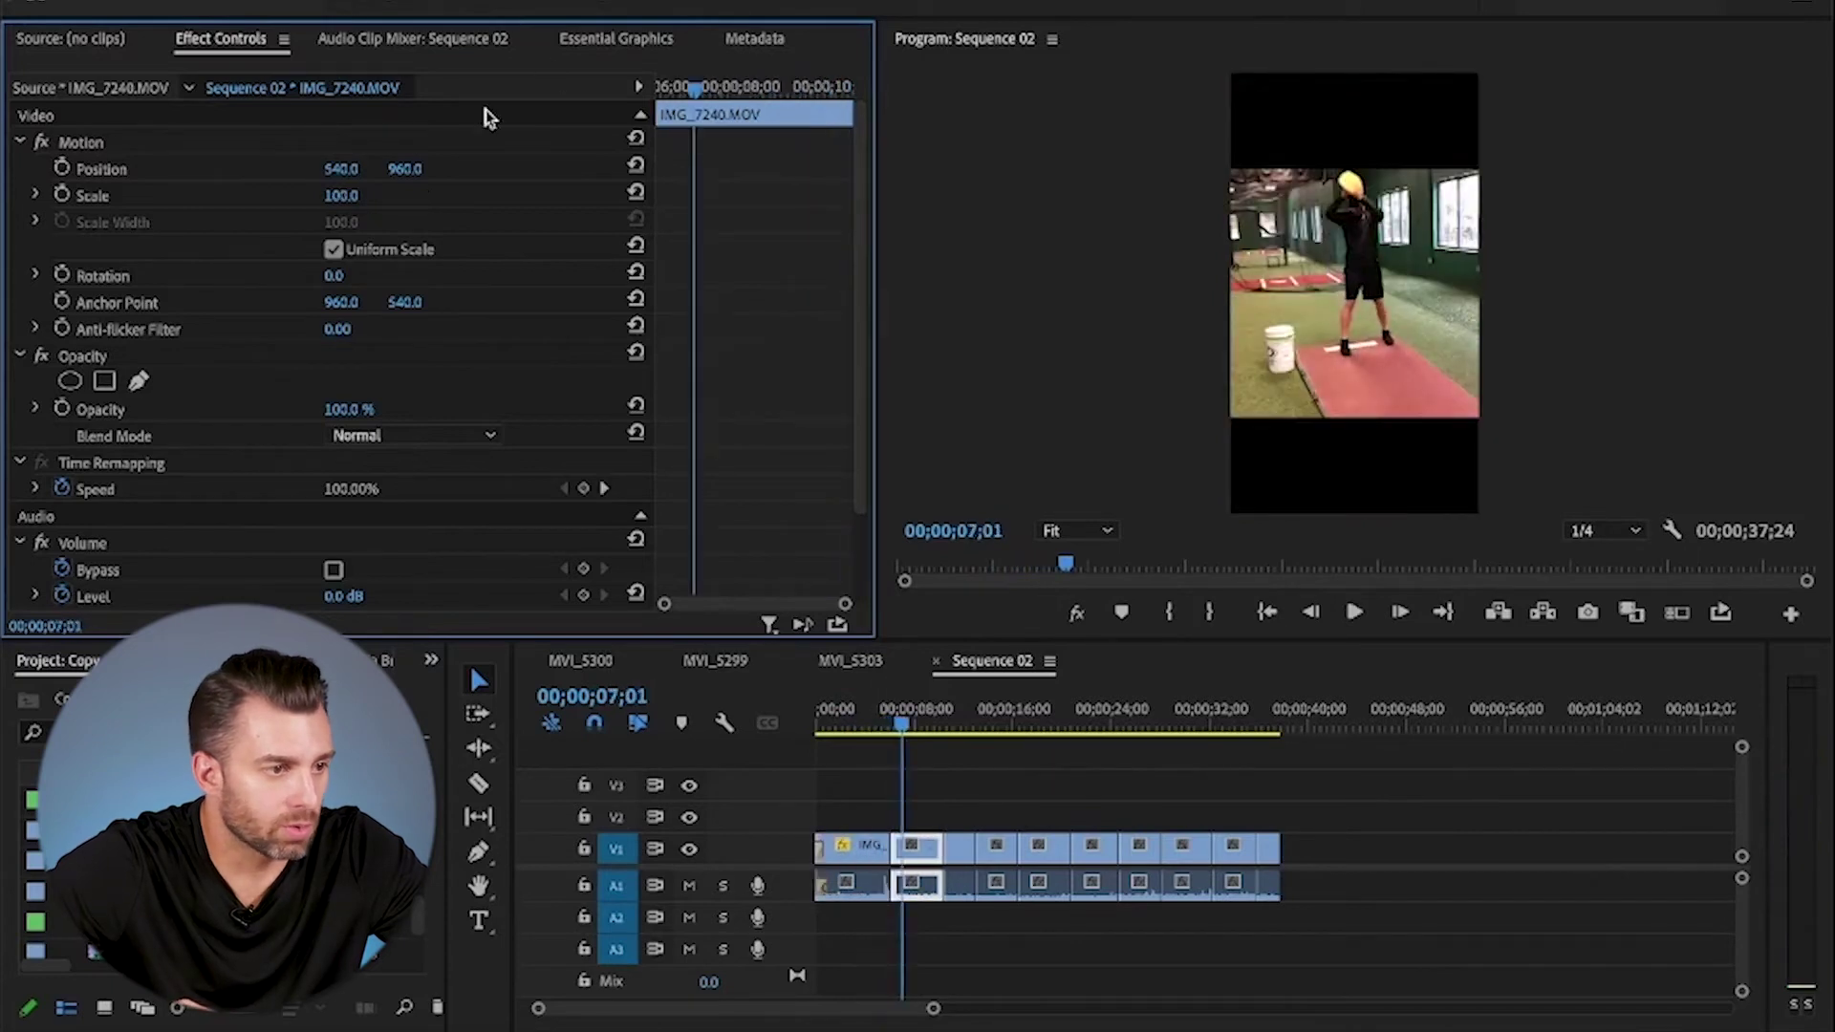
pyautogui.moveTo(342, 197)
pyautogui.mouseDown()
pyautogui.moveTo(423, 197)
pyautogui.moveTo(409, 168)
pyautogui.moveTo(432, 168)
pyautogui.moveTo(351, 196)
pyautogui.mouseUp()
pyautogui.press('space')
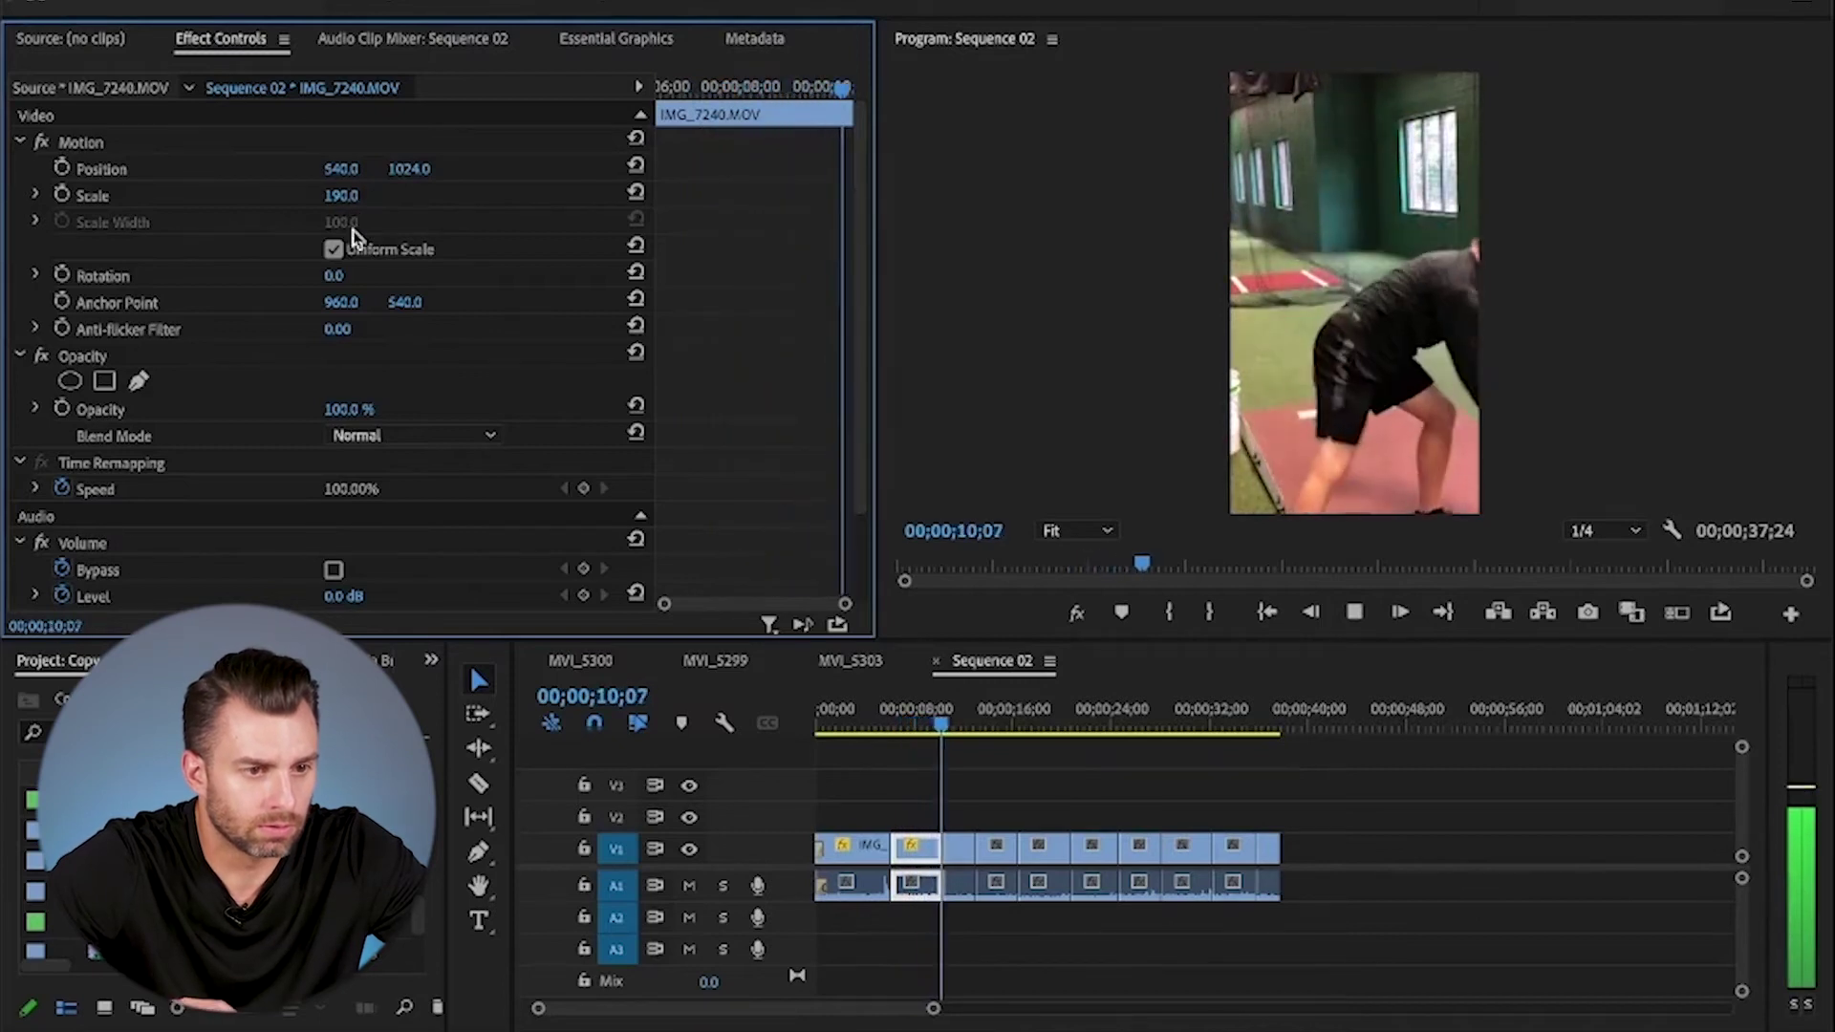
pyautogui.press('space')
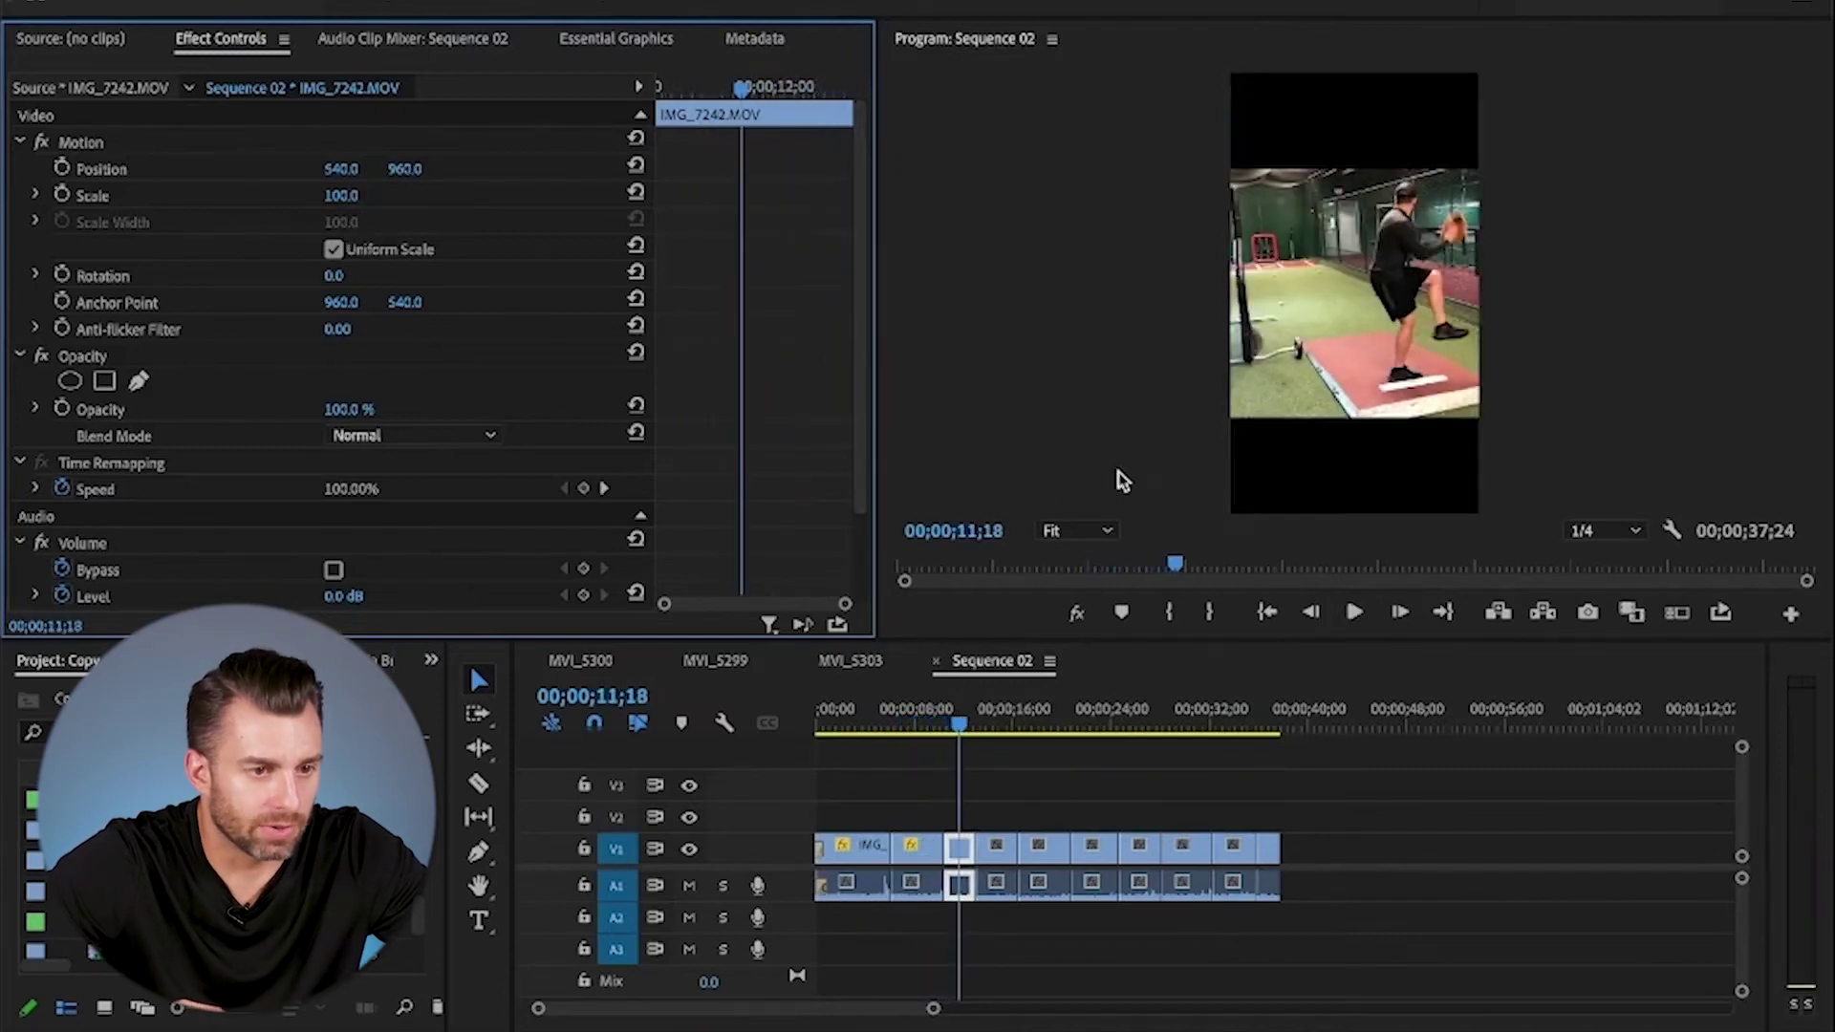
# - Scale the next clip from 151 up to about 181% and nudge it down, checking playback
pyautogui.click(342, 195)
pyautogui.write('151')
pyautogui.press('Return')
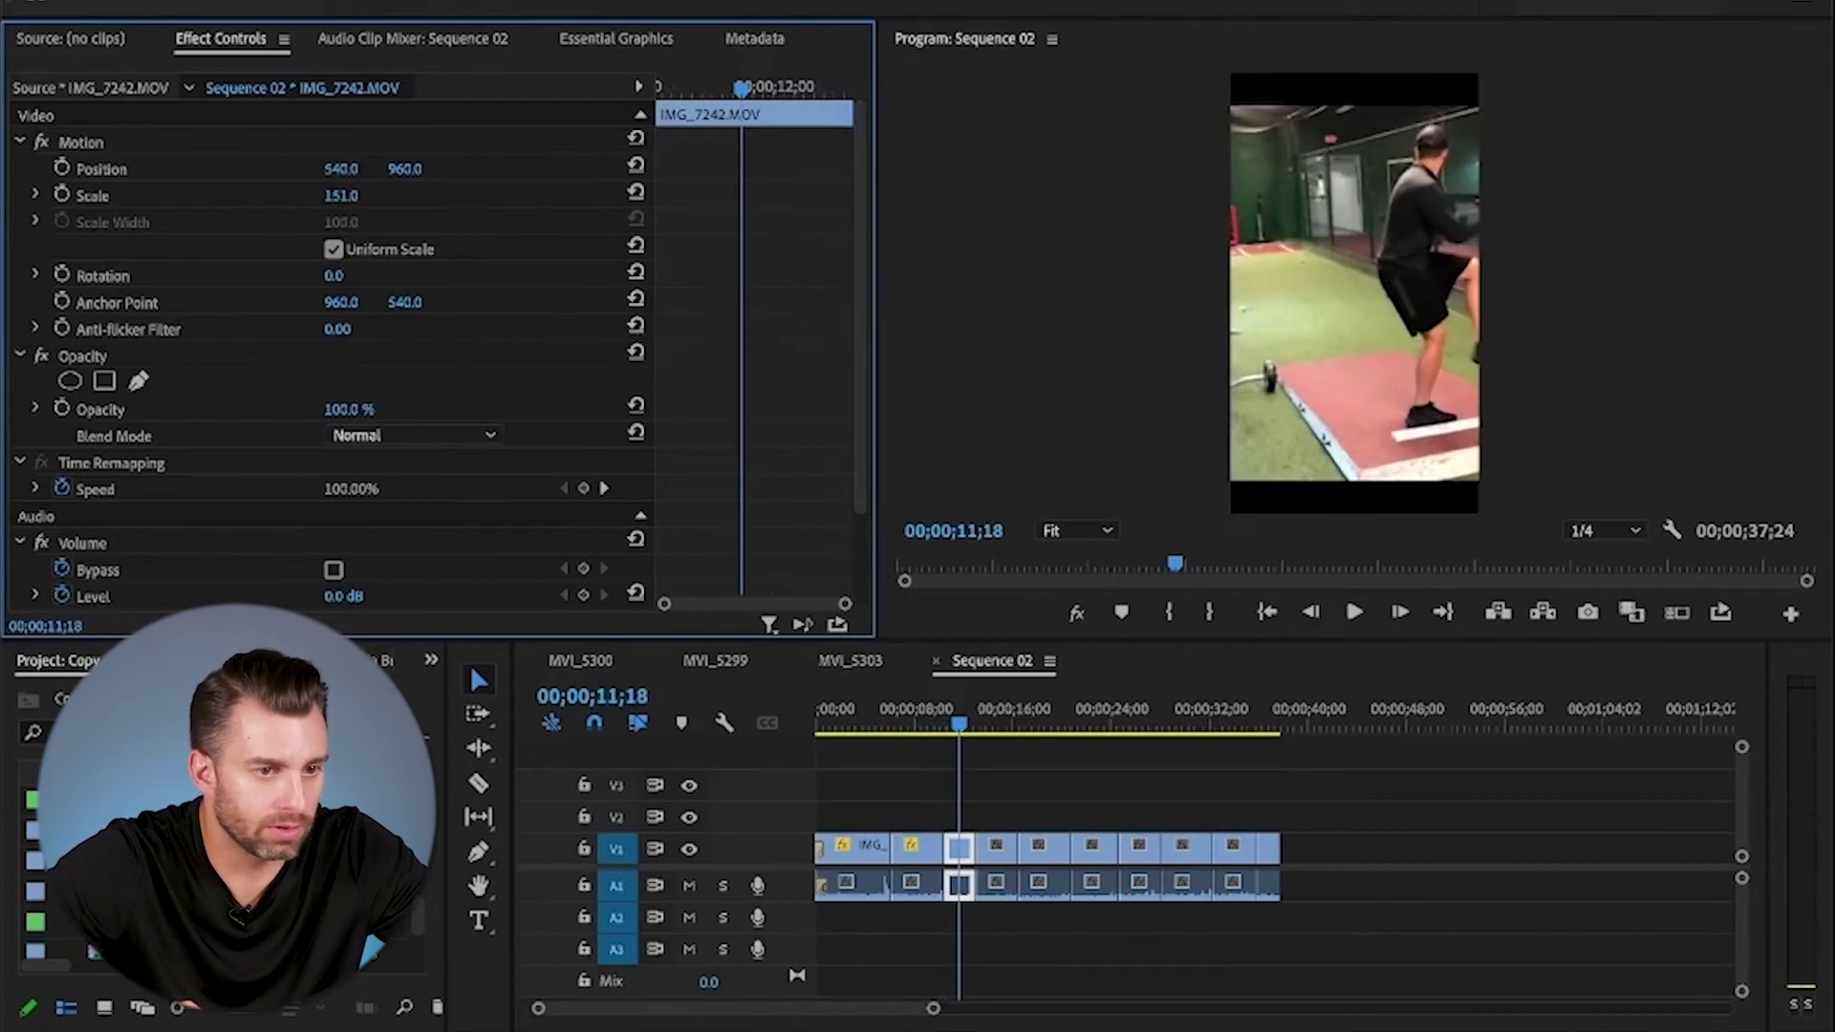
pyautogui.moveTo(342, 195); pyautogui.dragTo(719, 230)
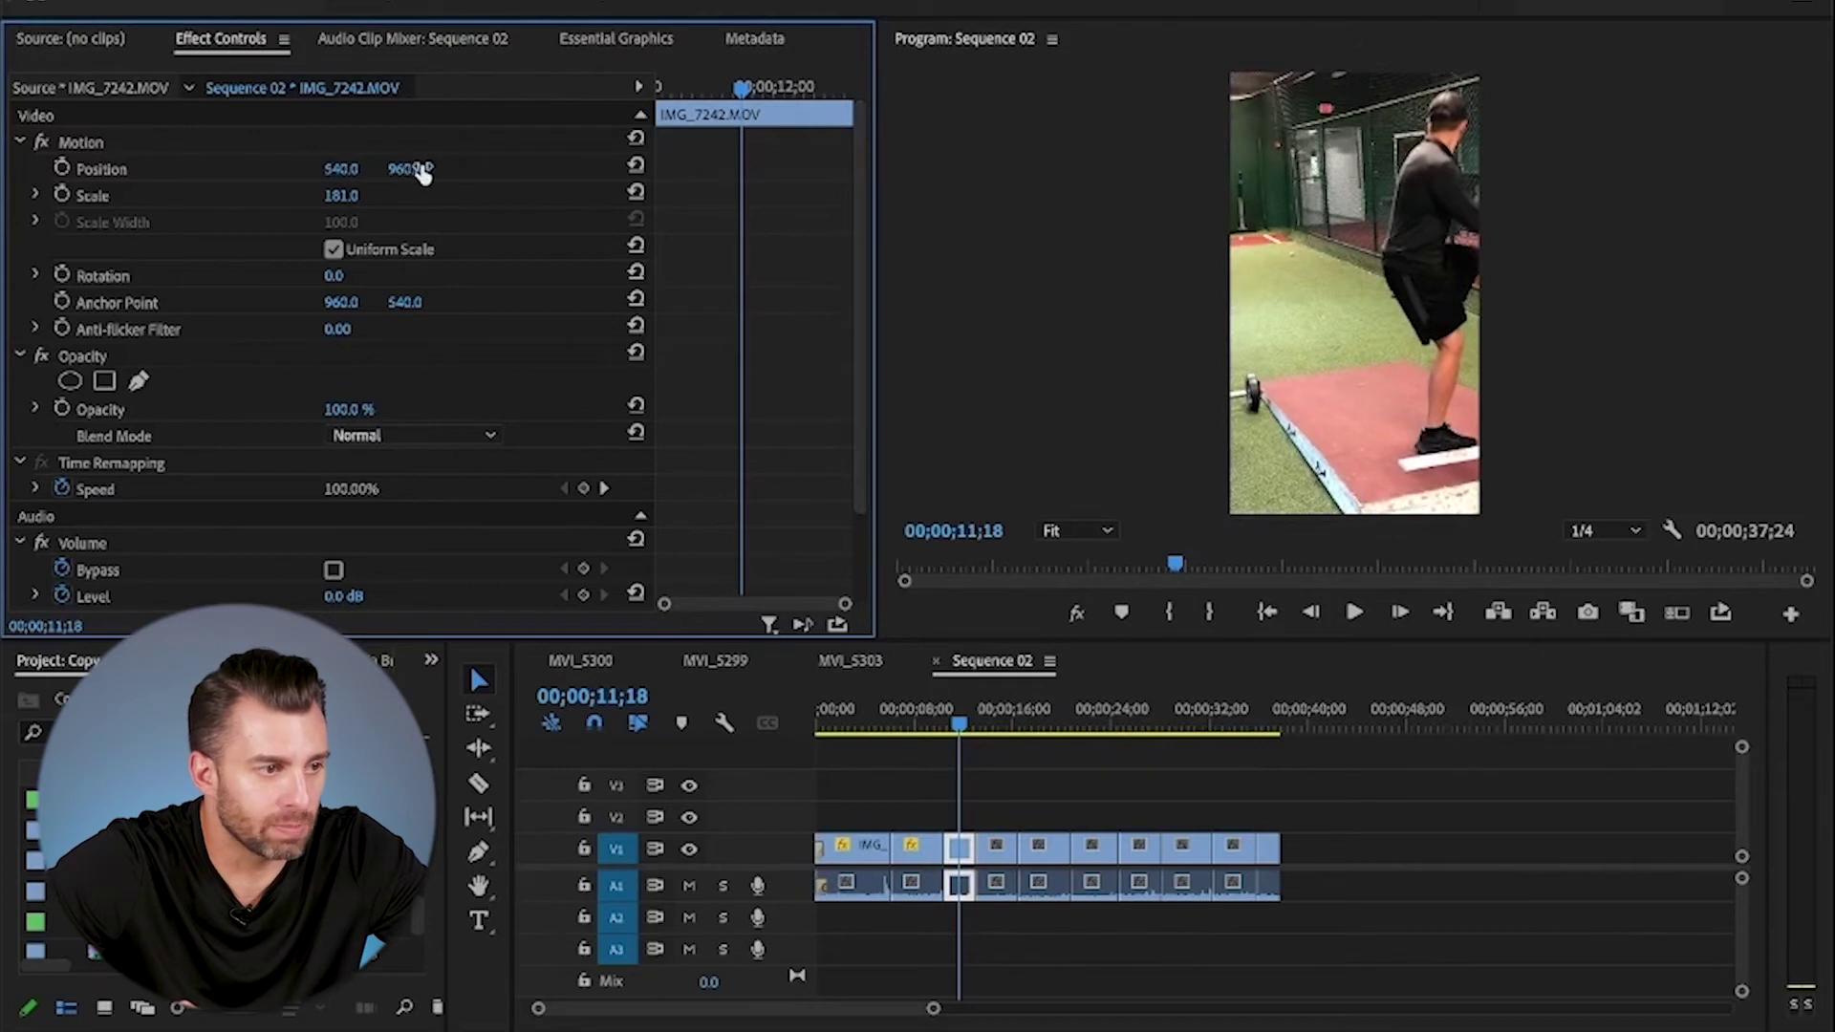
pyautogui.moveTo(426, 170); pyautogui.dragTo(199, 169)
pyautogui.press('space')
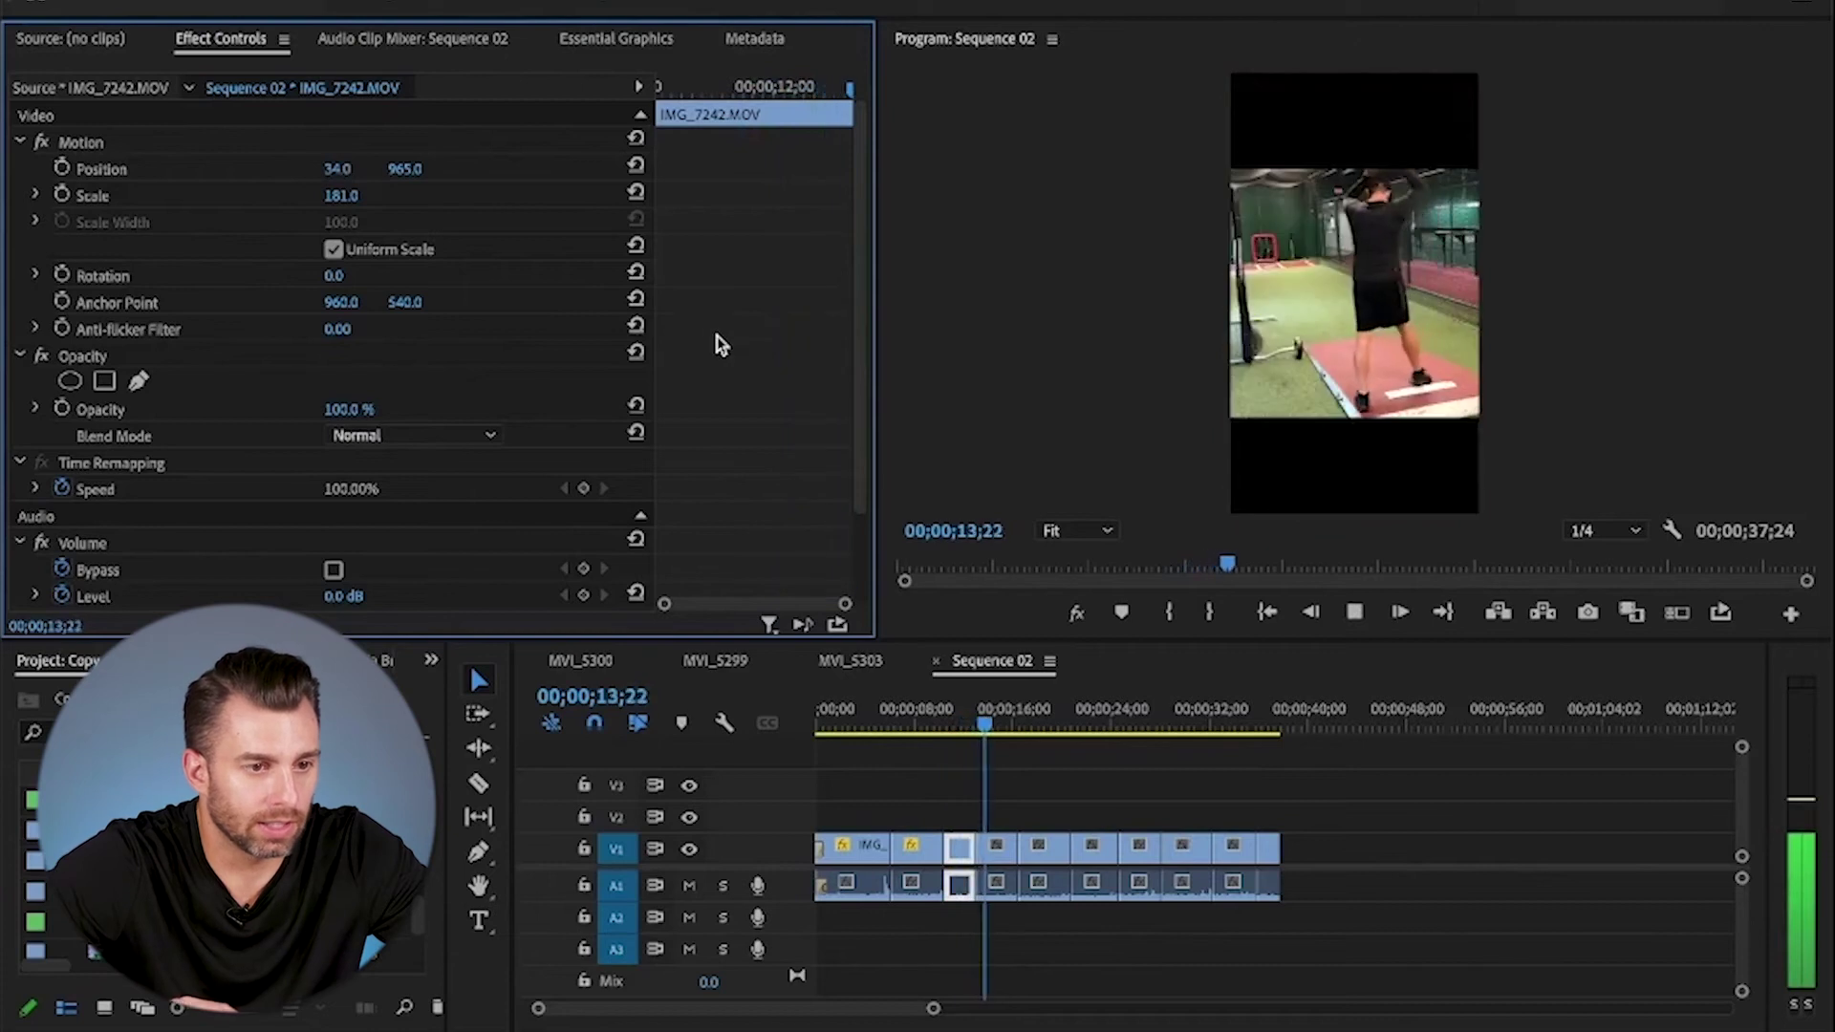
pyautogui.press('space')
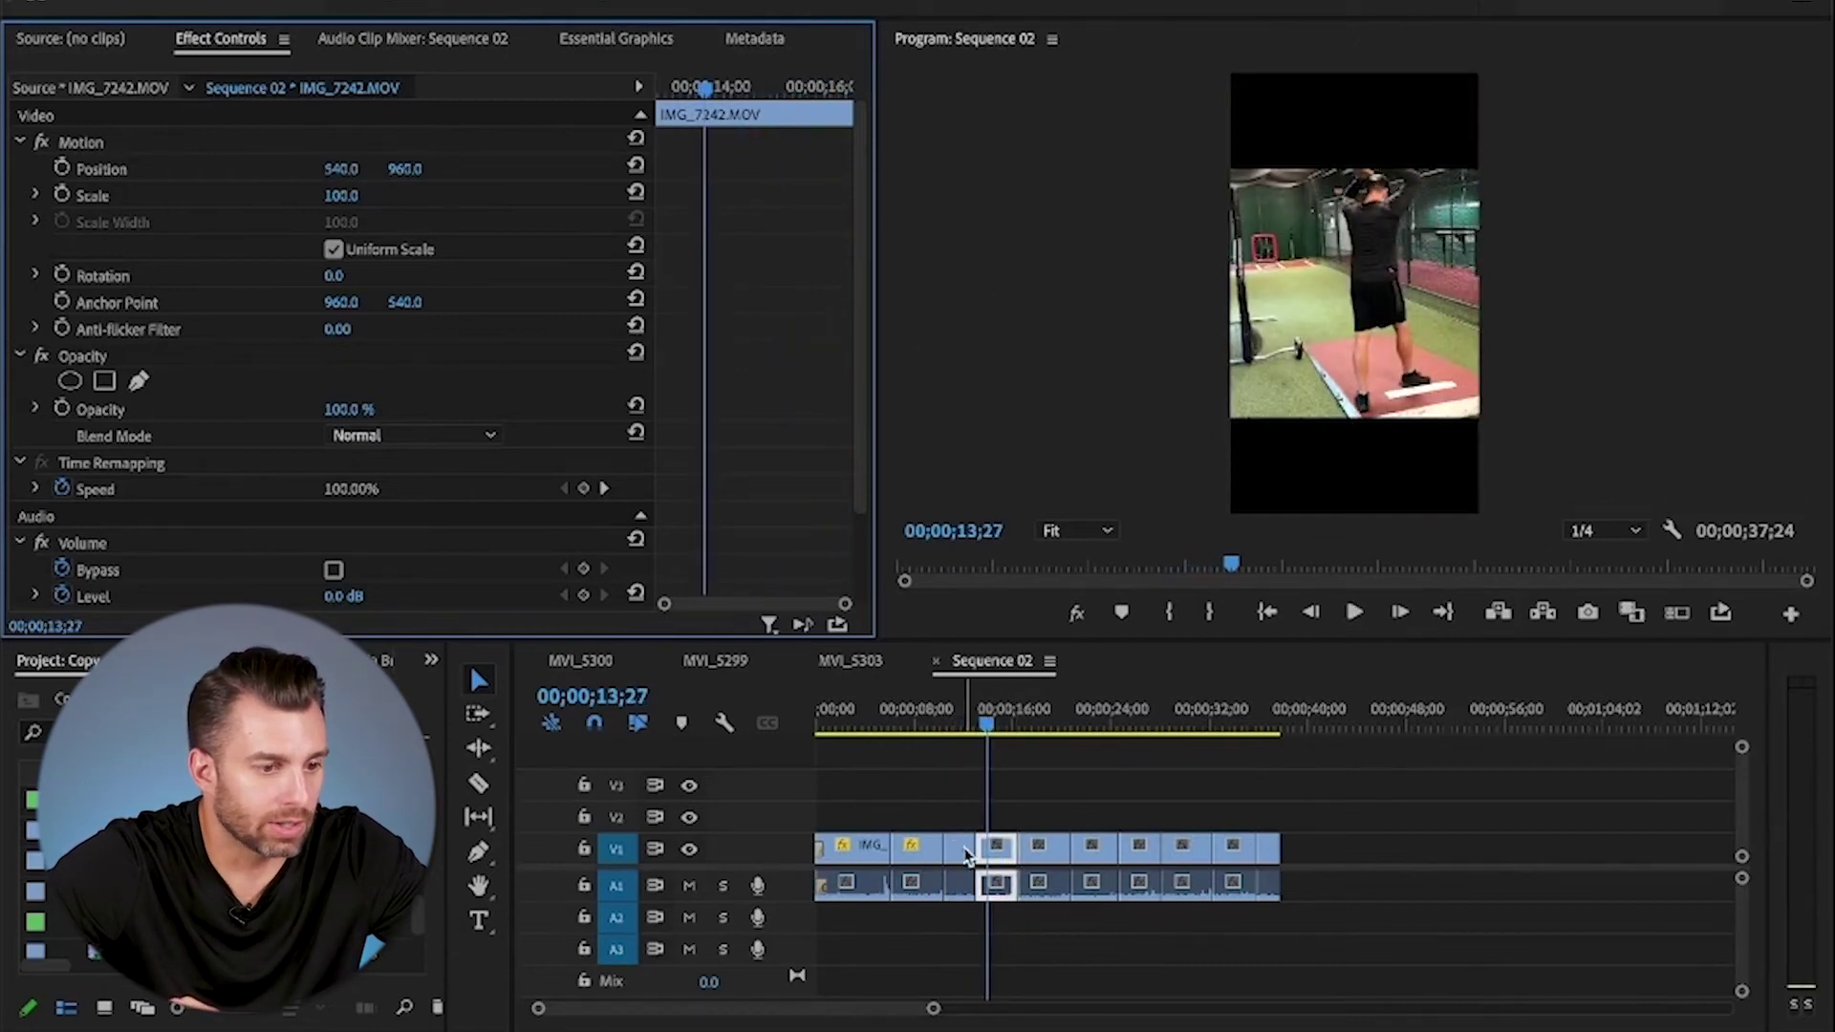
# - Enlarge the following two clips to 182% and about 180%, shifting the last to 120, 960
pyautogui.moveTo(341, 195); pyautogui.dragTo(420, 195)
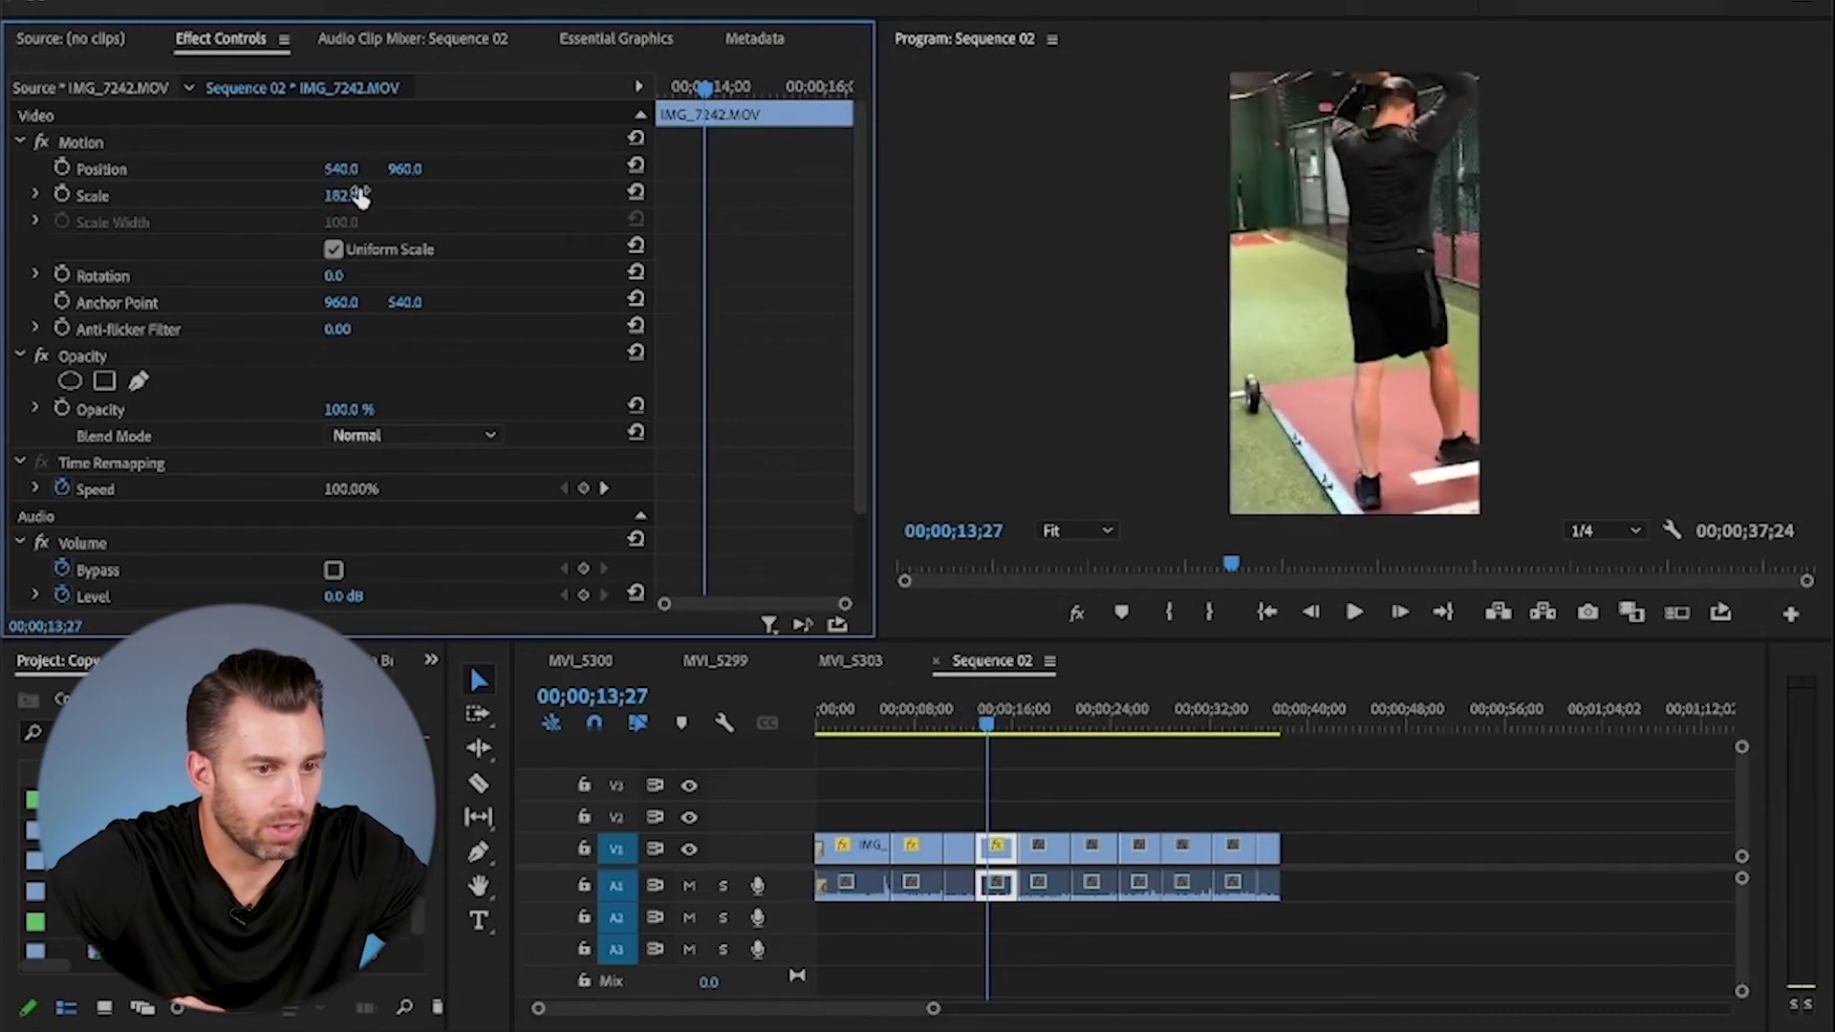
pyautogui.press('space')
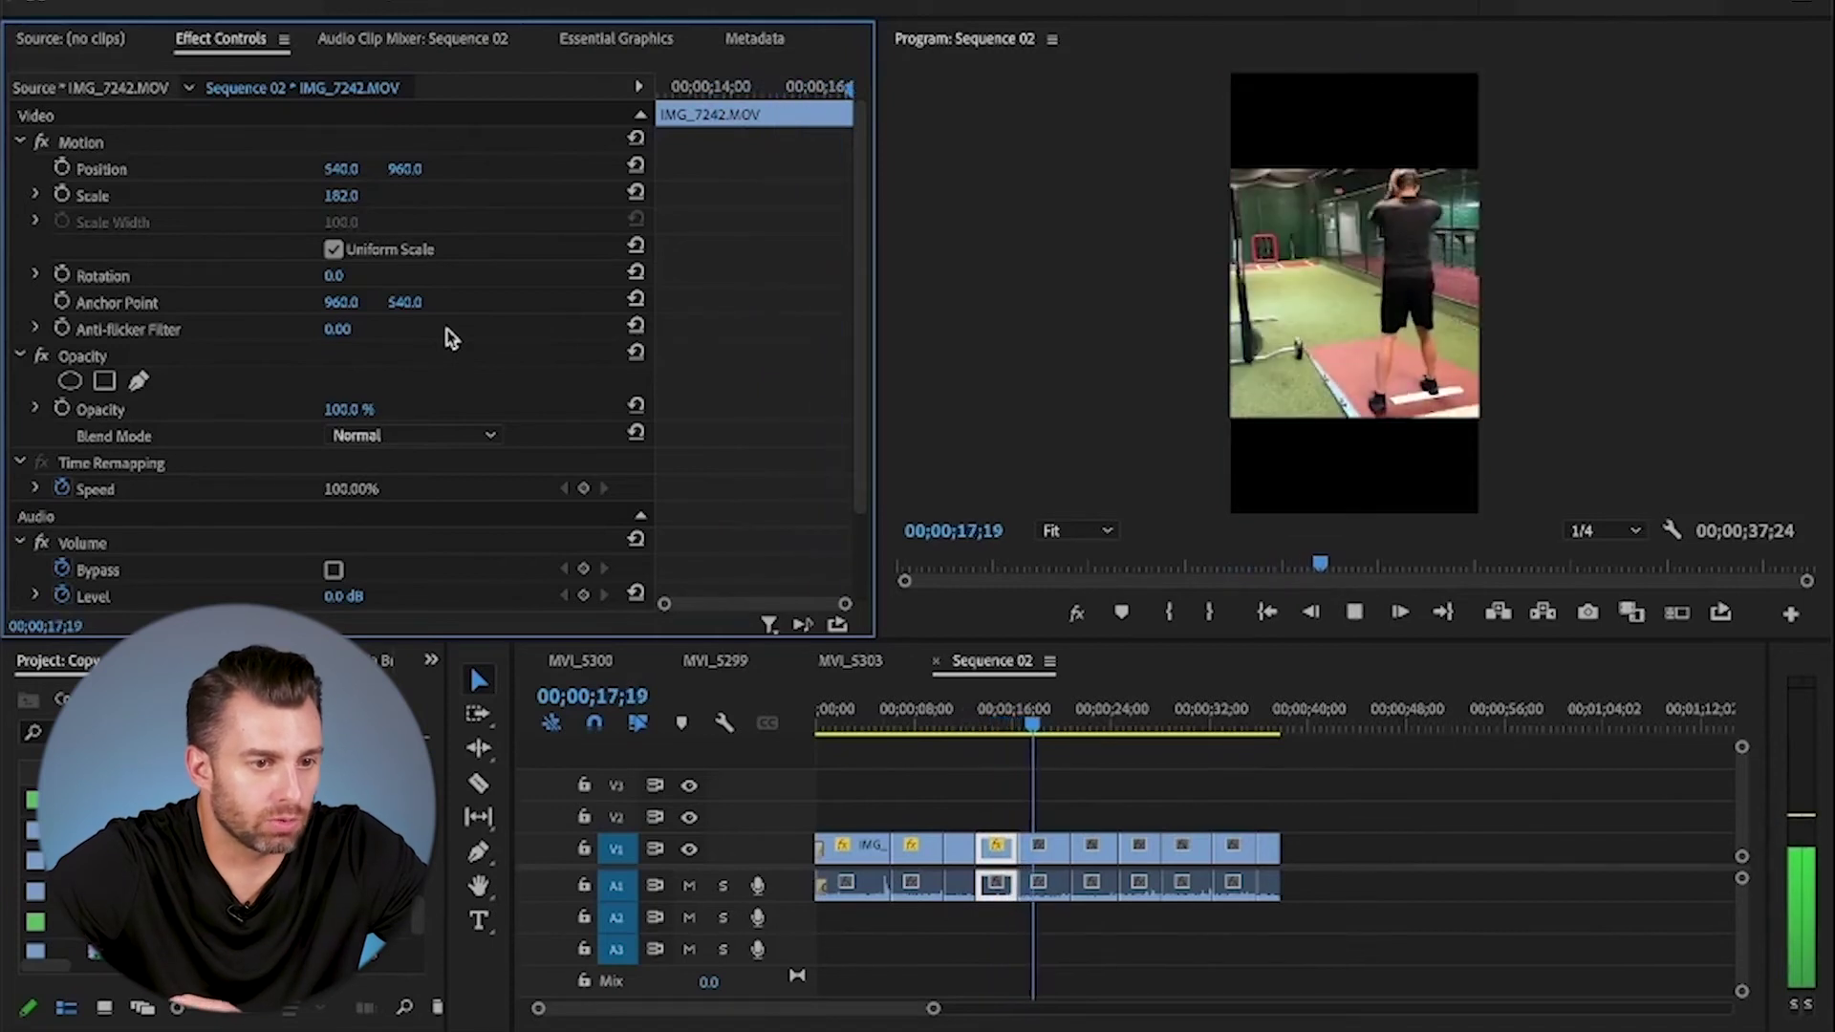
pyautogui.press('space')
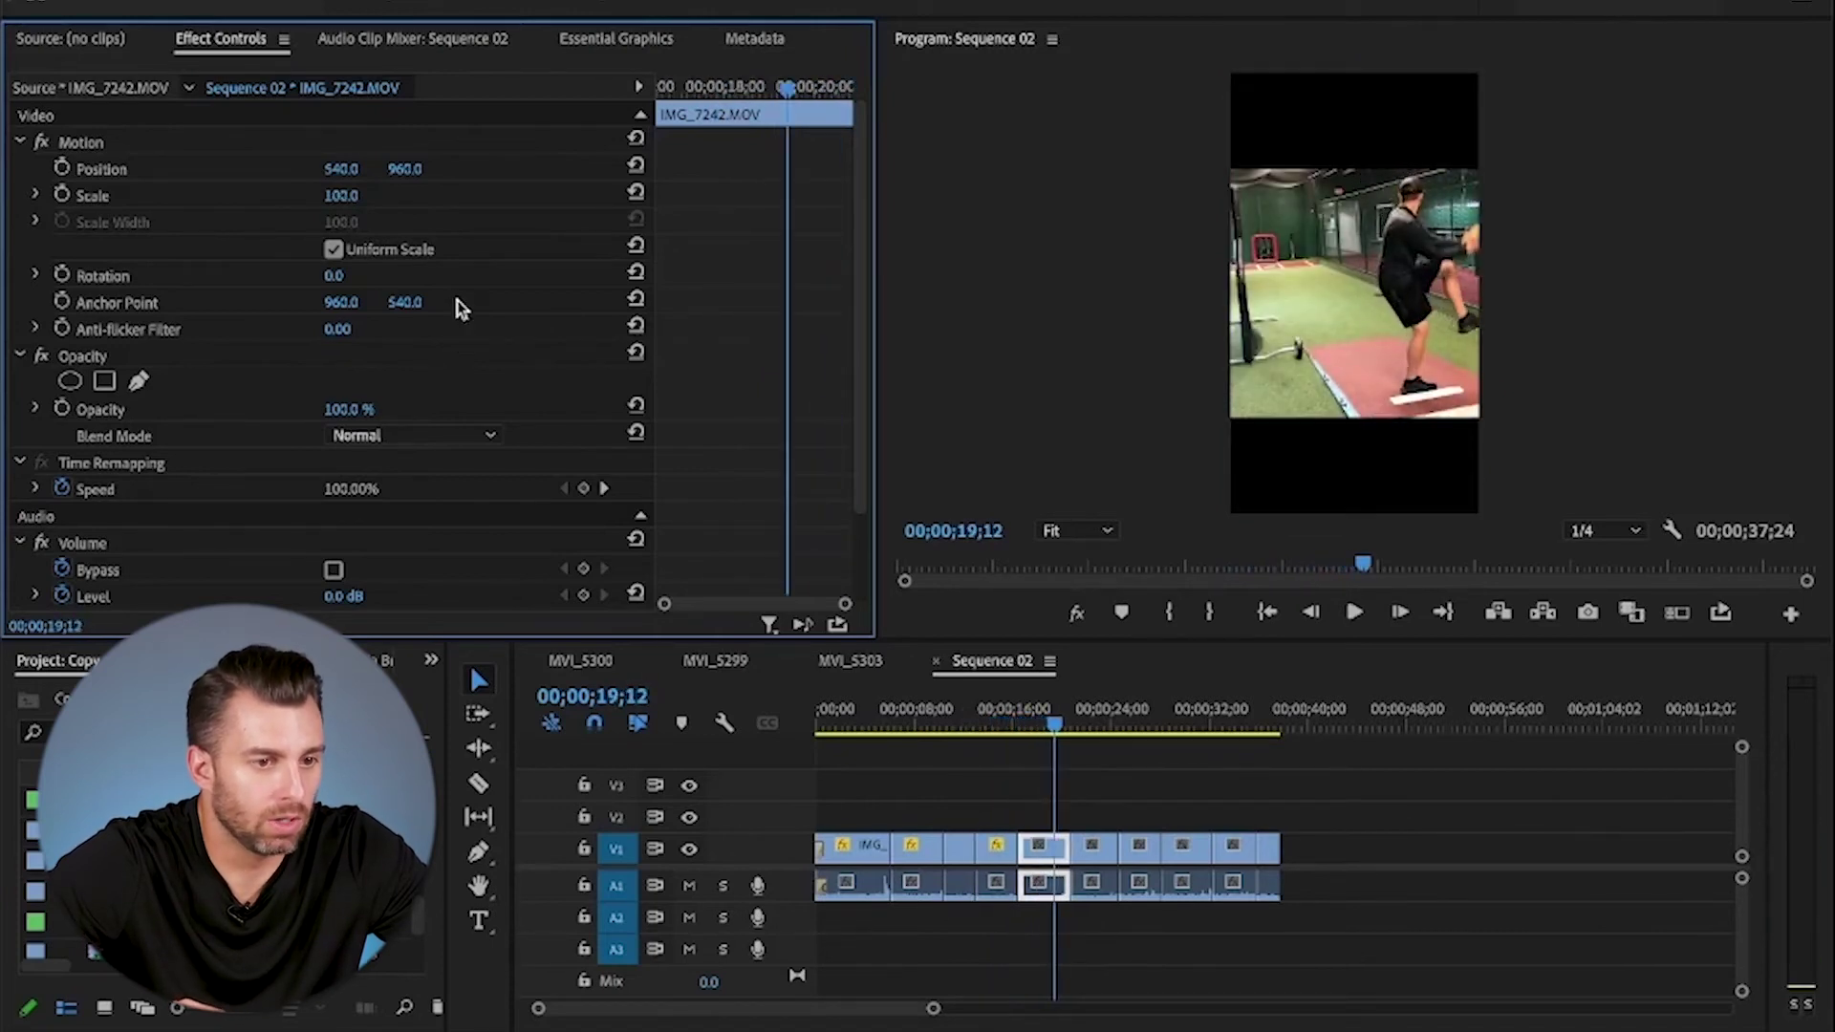
pyautogui.moveTo(353, 176); pyautogui.dragTo(229, 177)
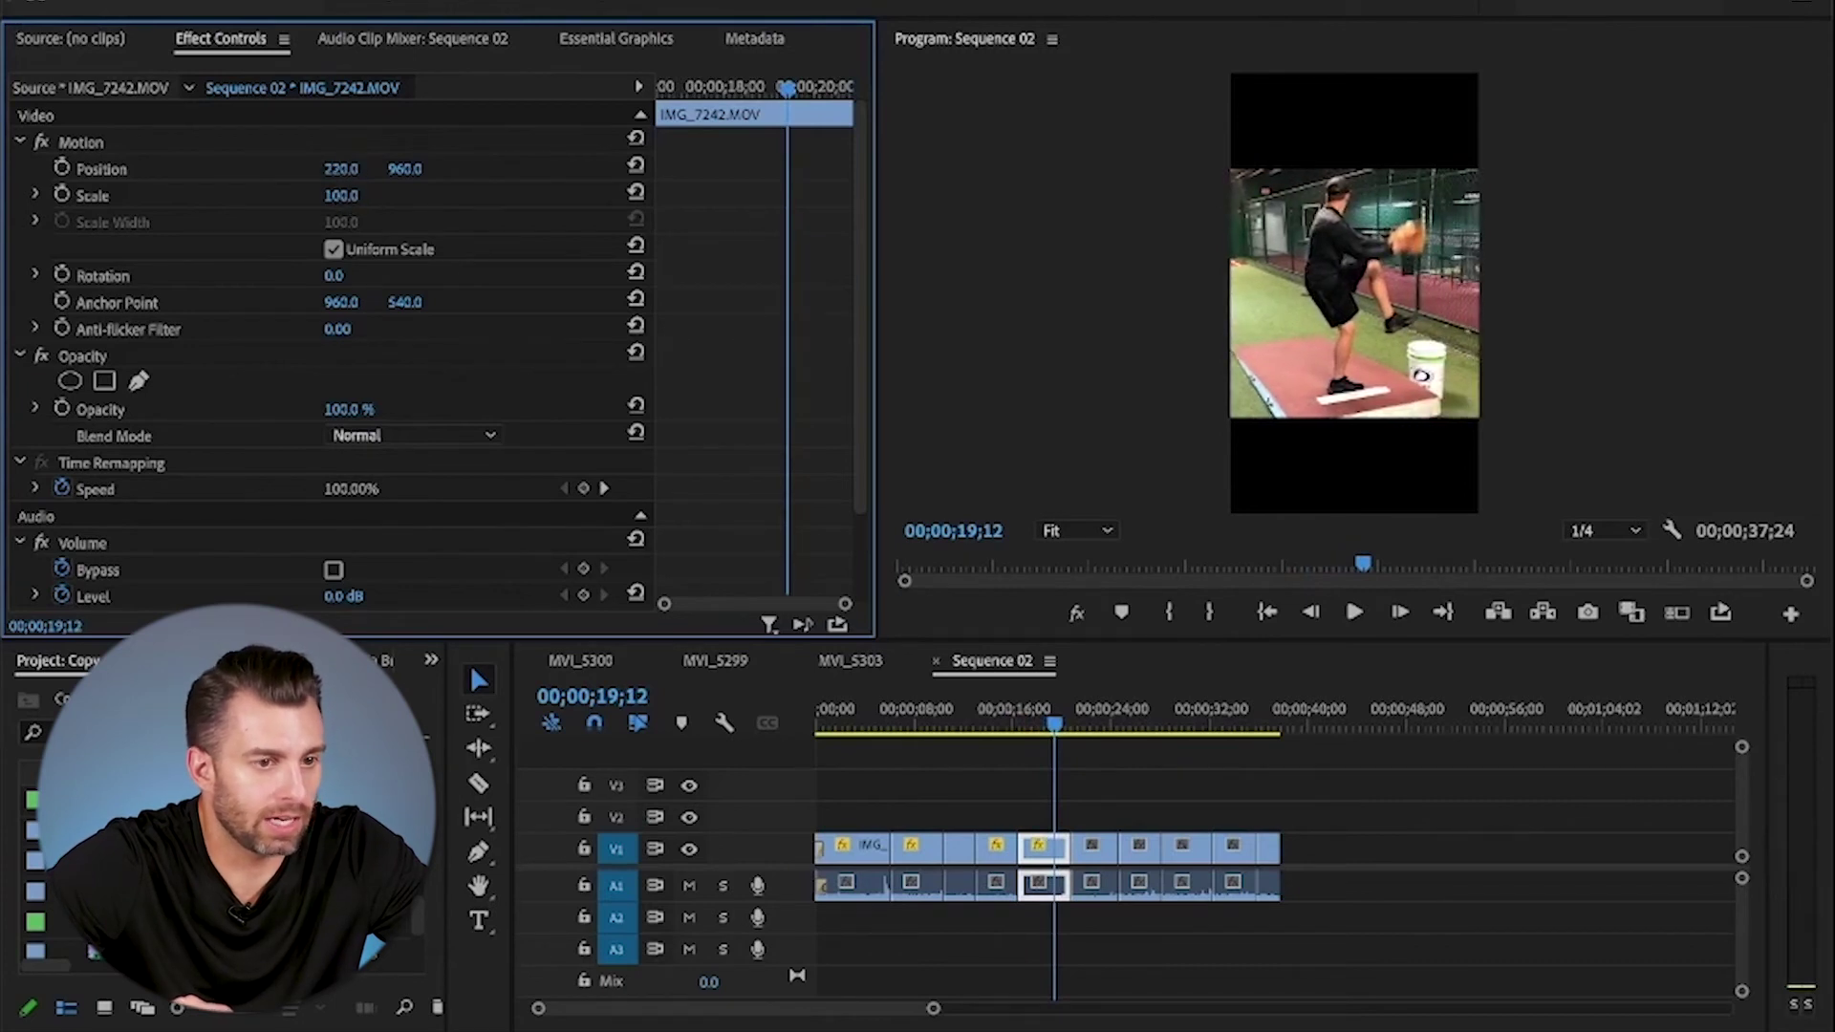
pyautogui.moveTo(341, 195)
pyautogui.mouseDown()
pyautogui.moveTo(428, 195)
pyautogui.moveTo(250, 177)
pyautogui.moveTo(319, 195)
pyautogui.mouseUp()
pyautogui.press('space')
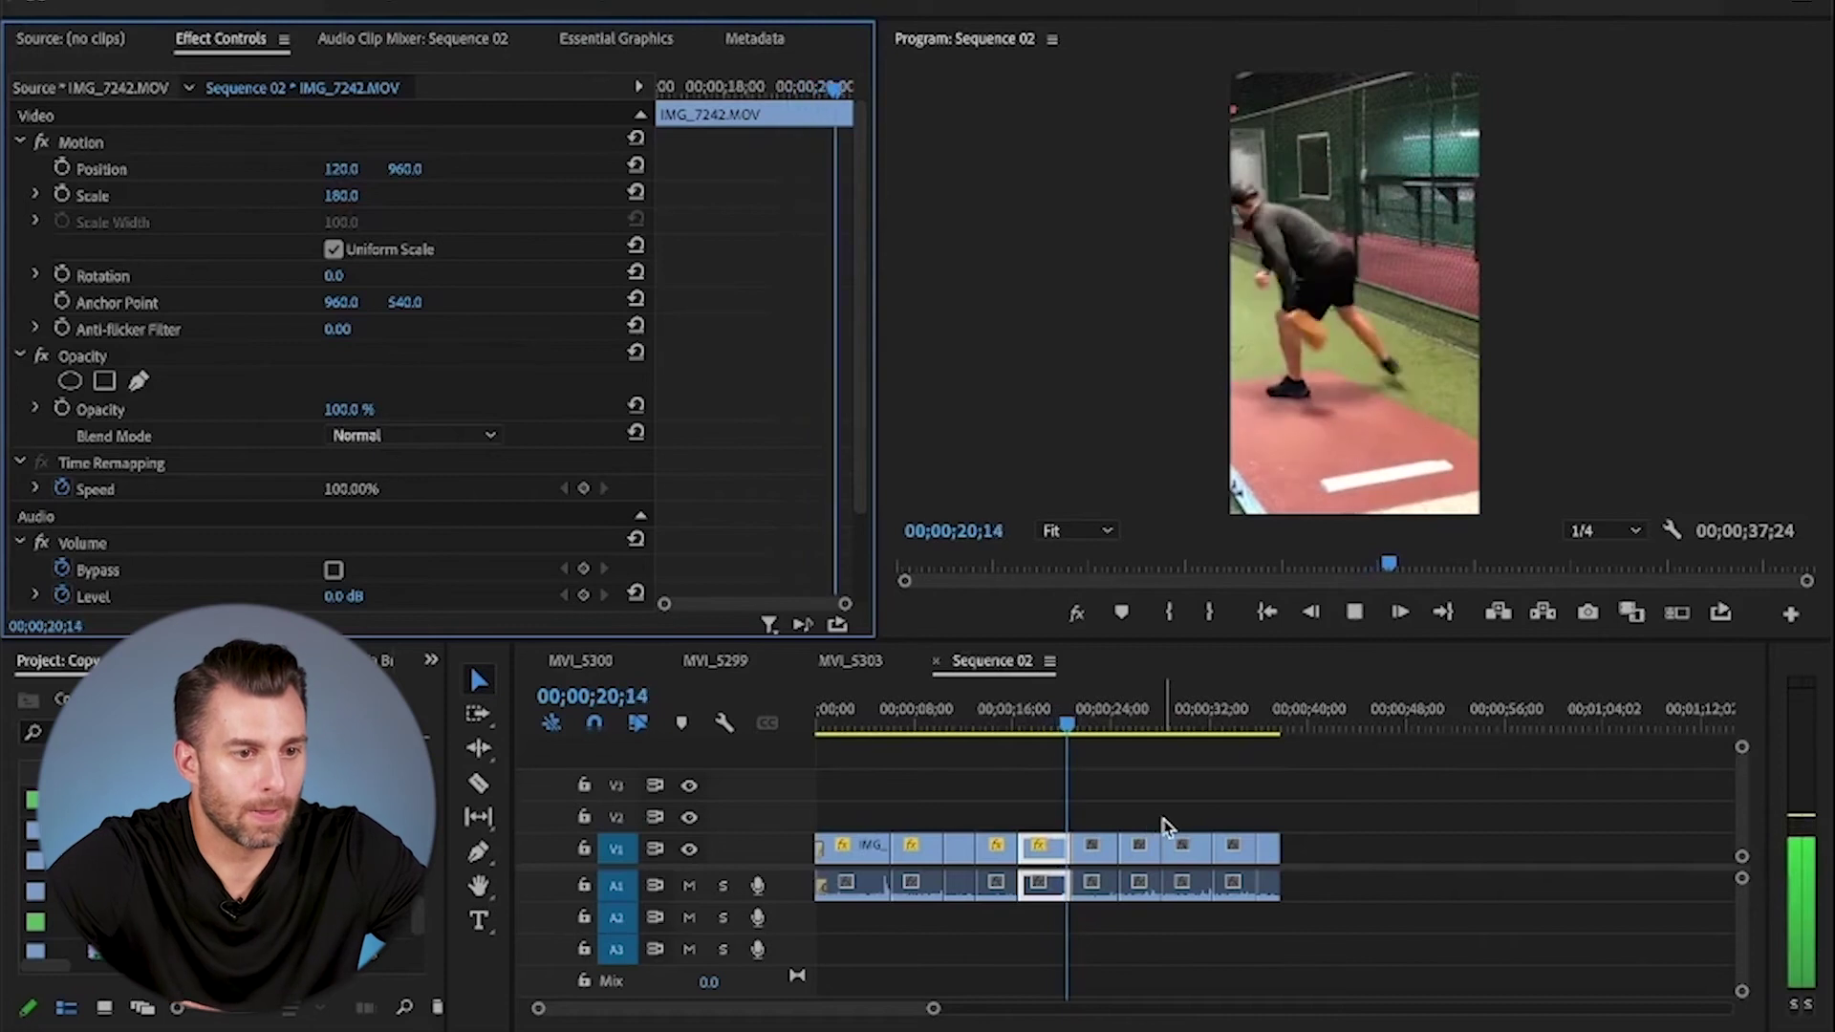
pyautogui.press('space')
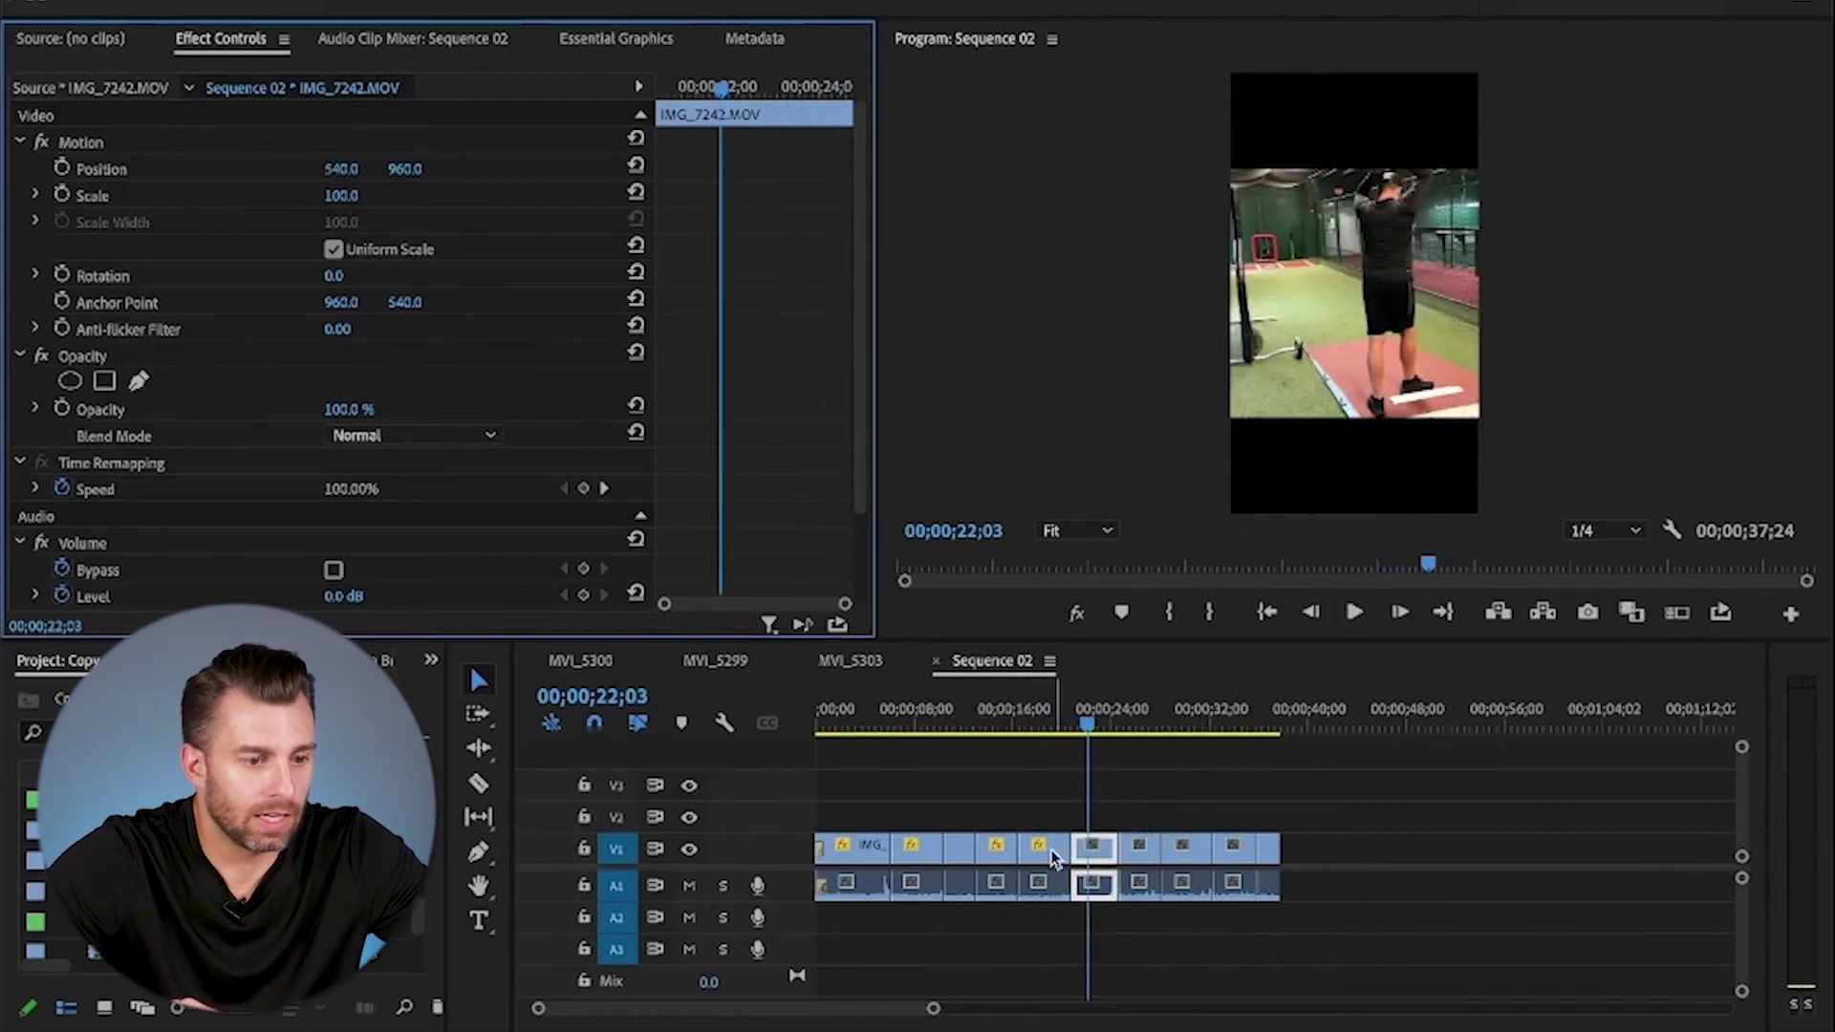
pyautogui.click(1052, 851)
# - Copy the resized clip's attributes and paste its scale and position onto the next clip
pyautogui.rightClick(1053, 851)
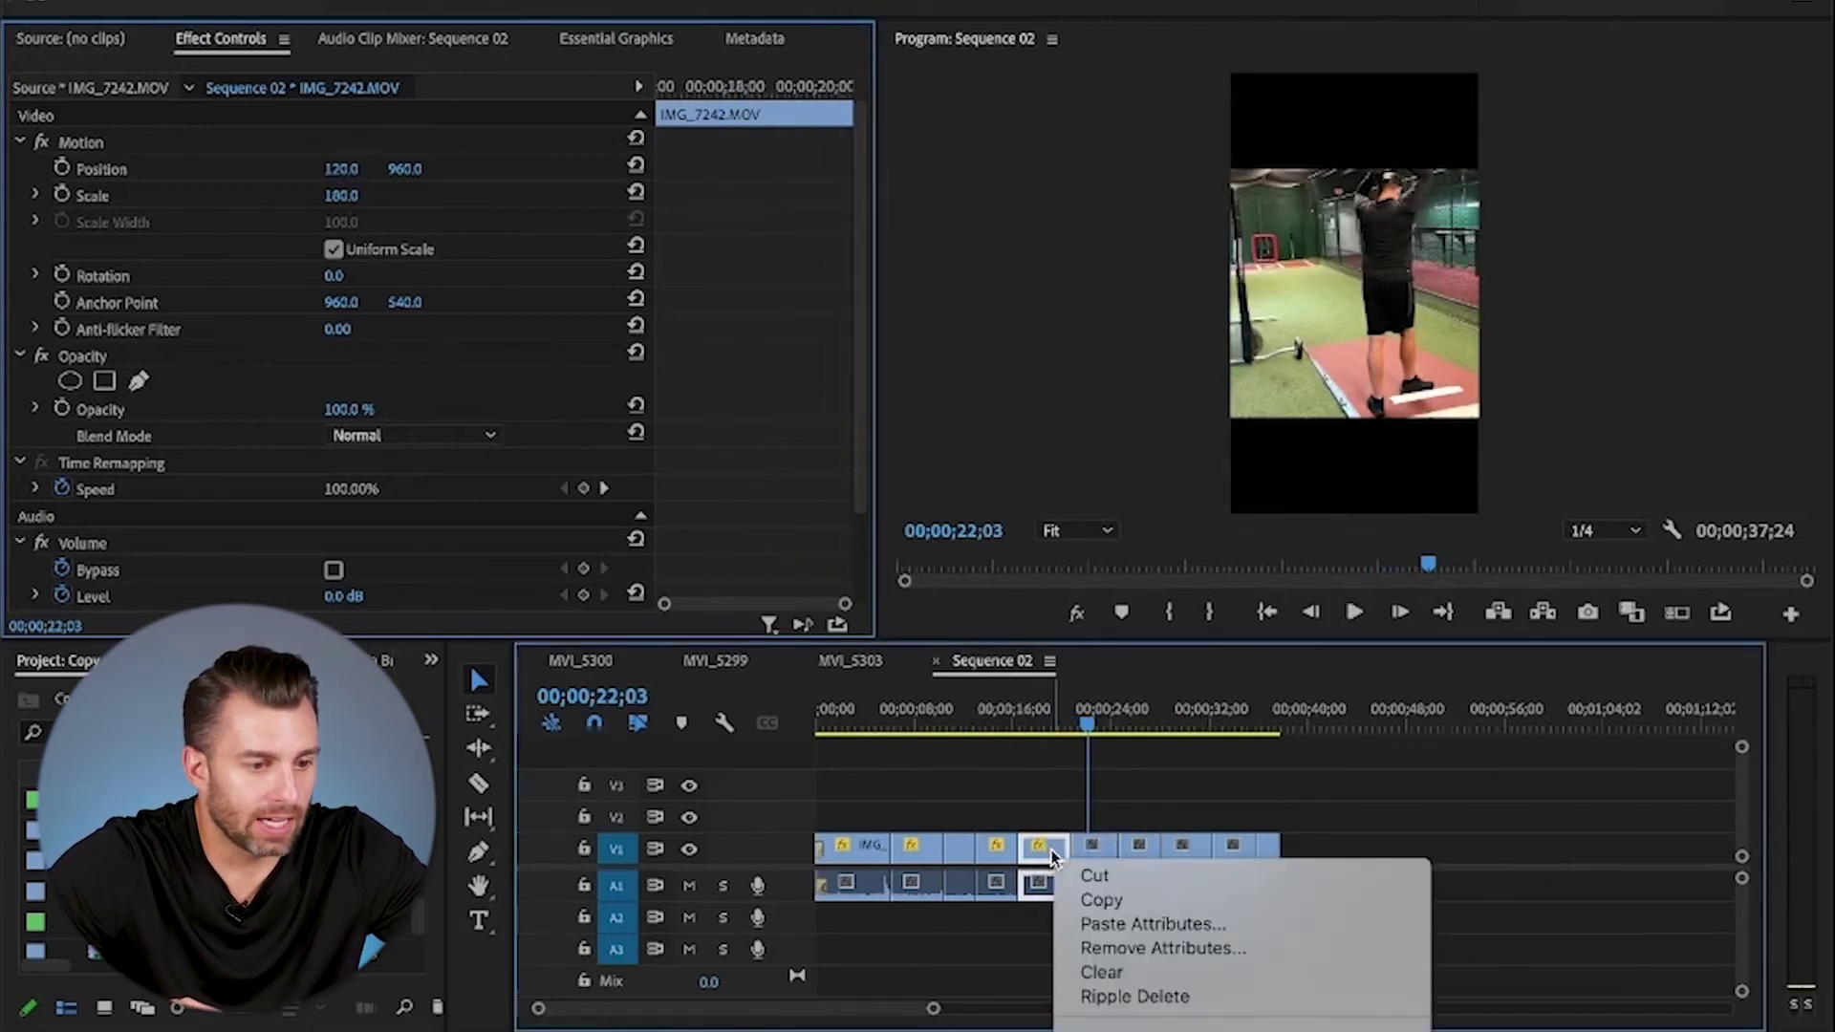
pyautogui.click(1116, 900)
pyautogui.click(1101, 860)
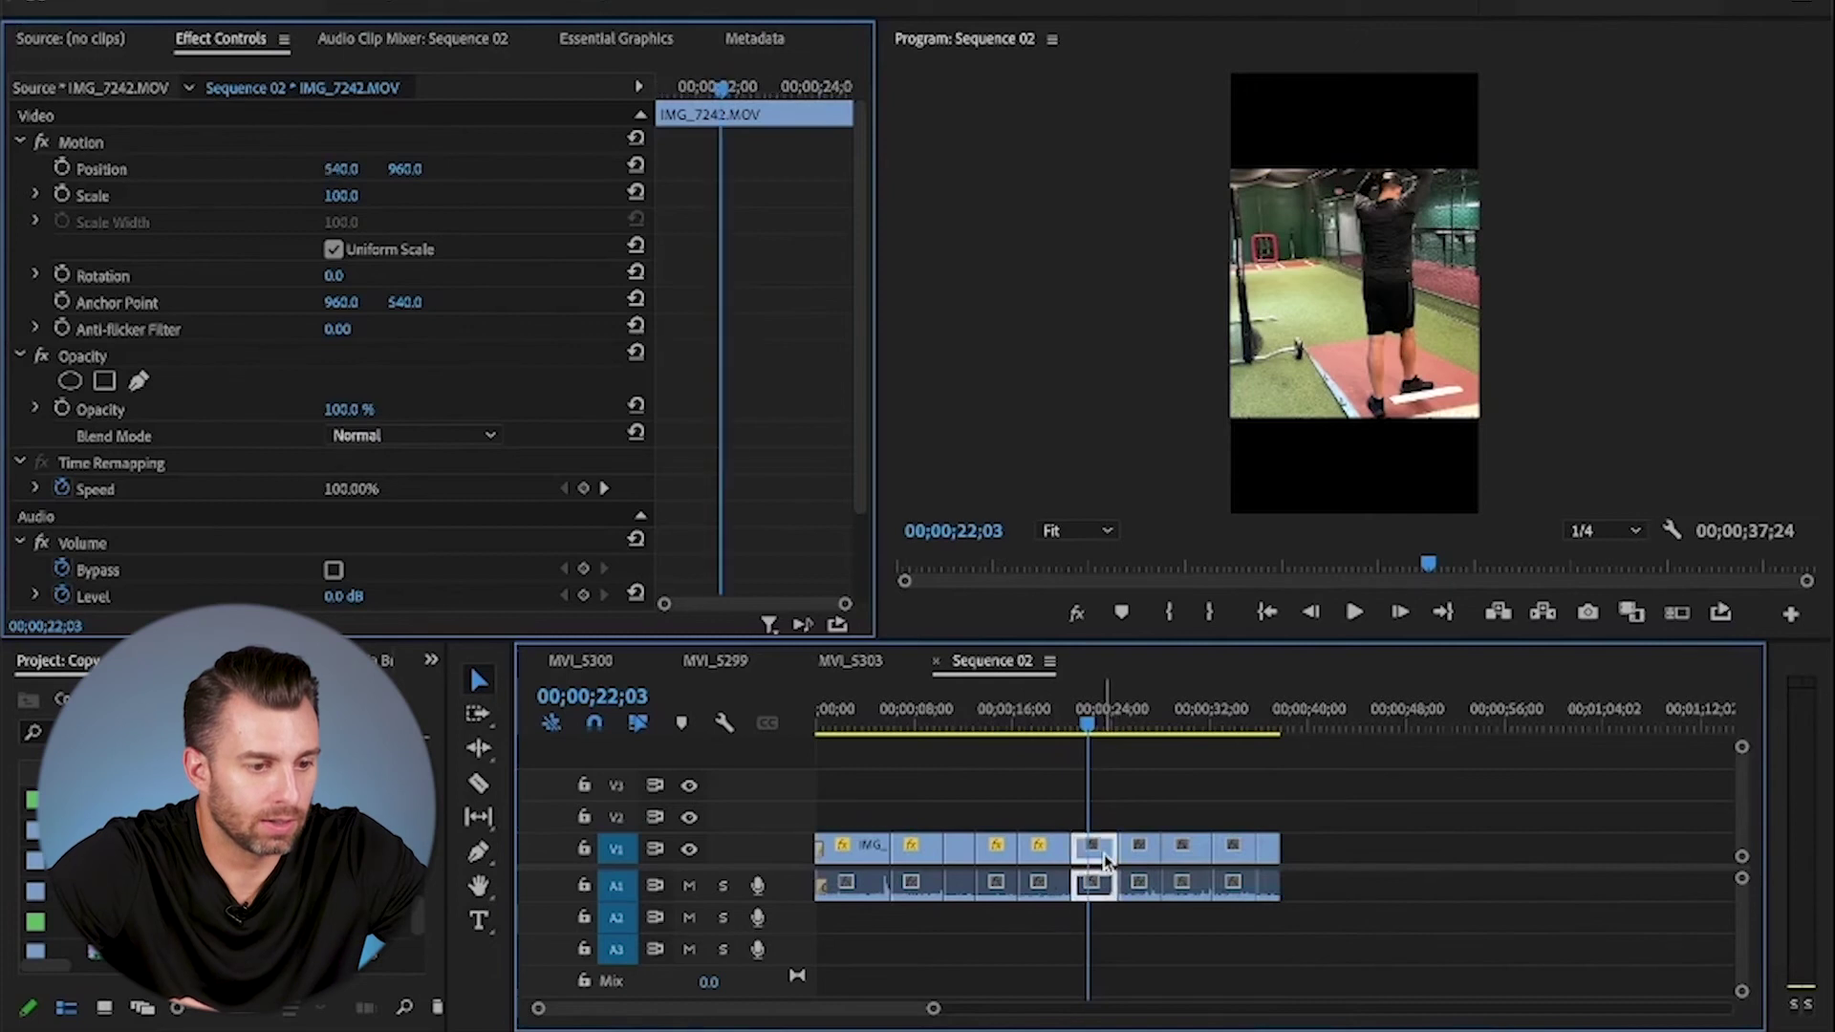
pyautogui.rightClick(1104, 860)
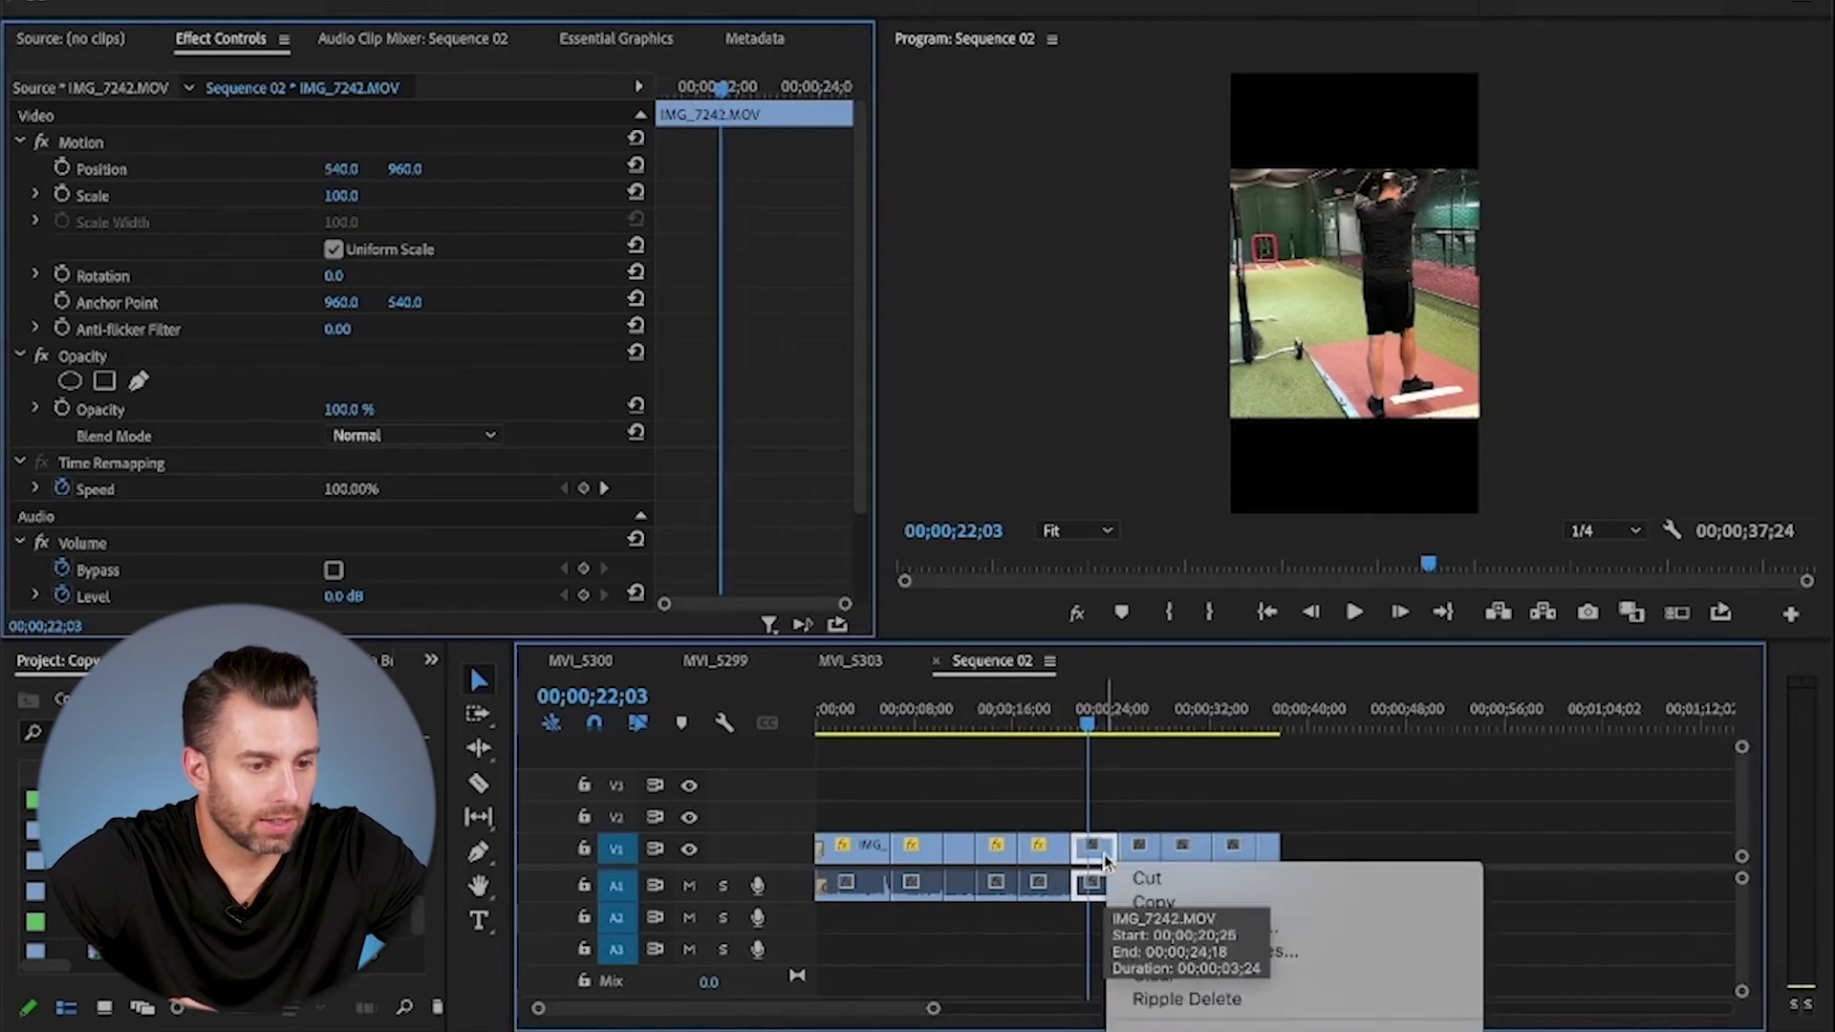
pyautogui.click(1204, 927)
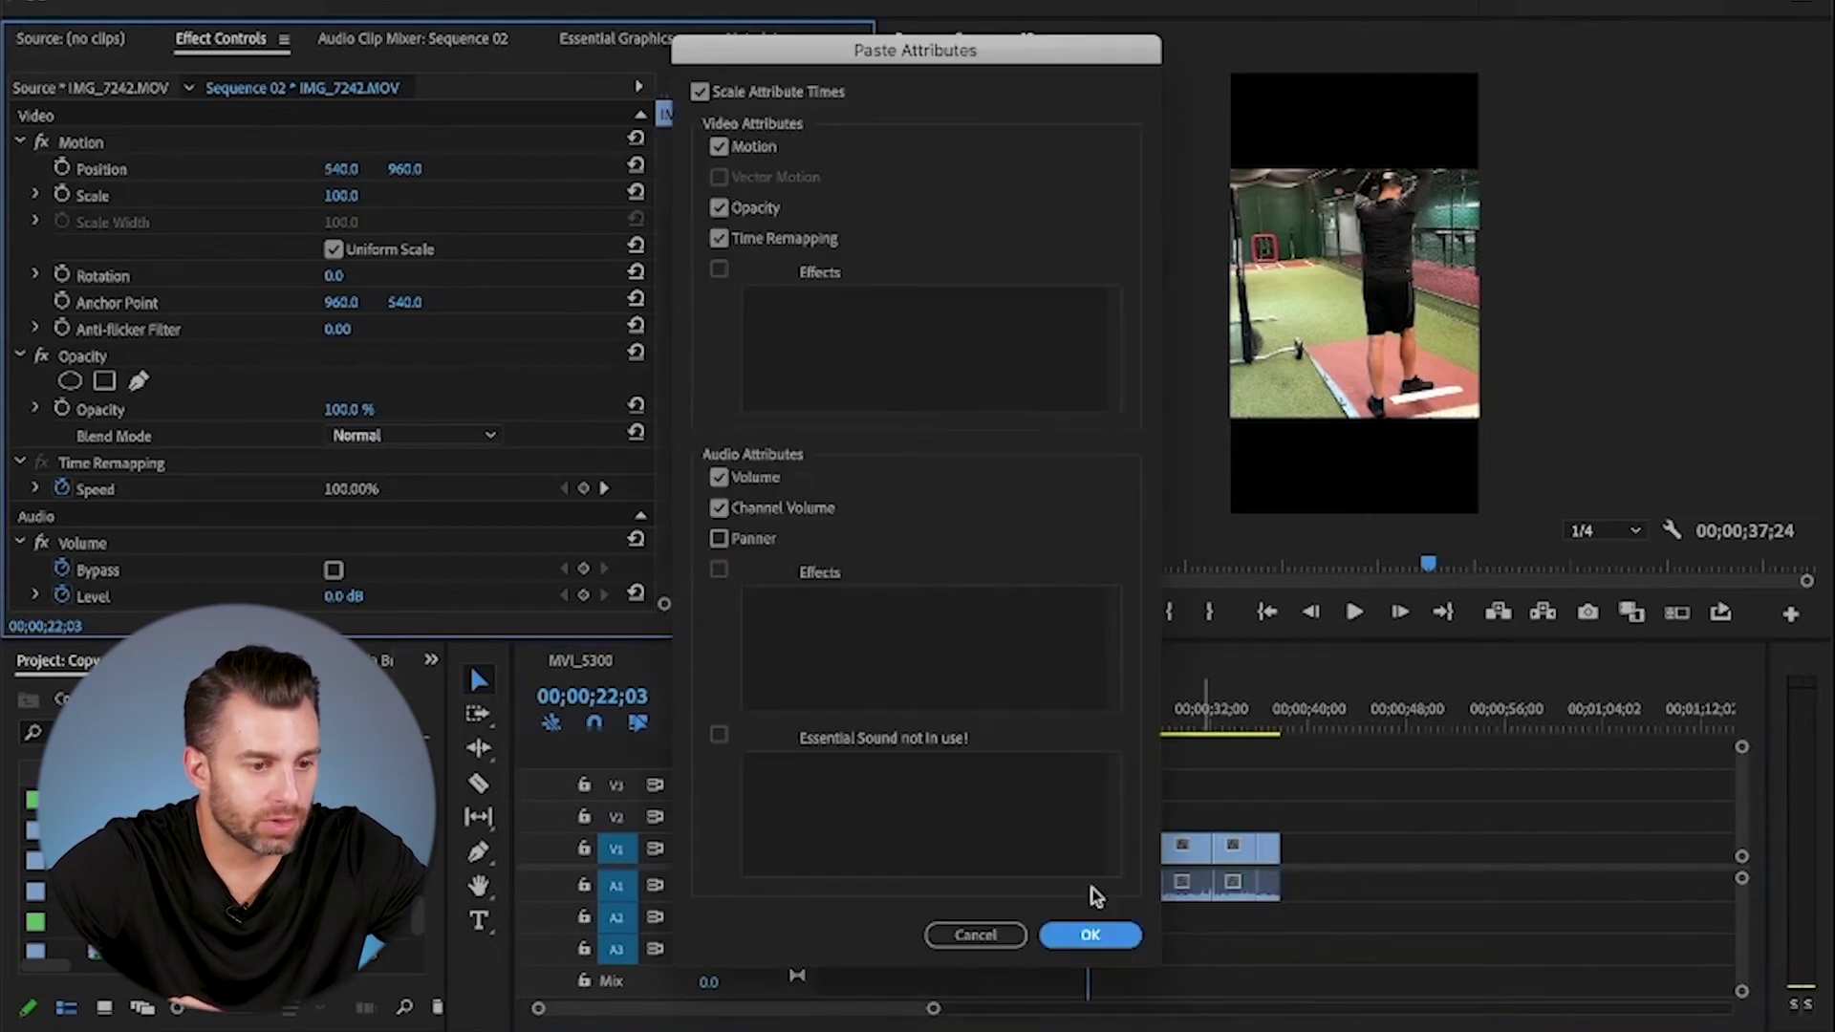
pyautogui.click(1089, 934)
pyautogui.press('space')
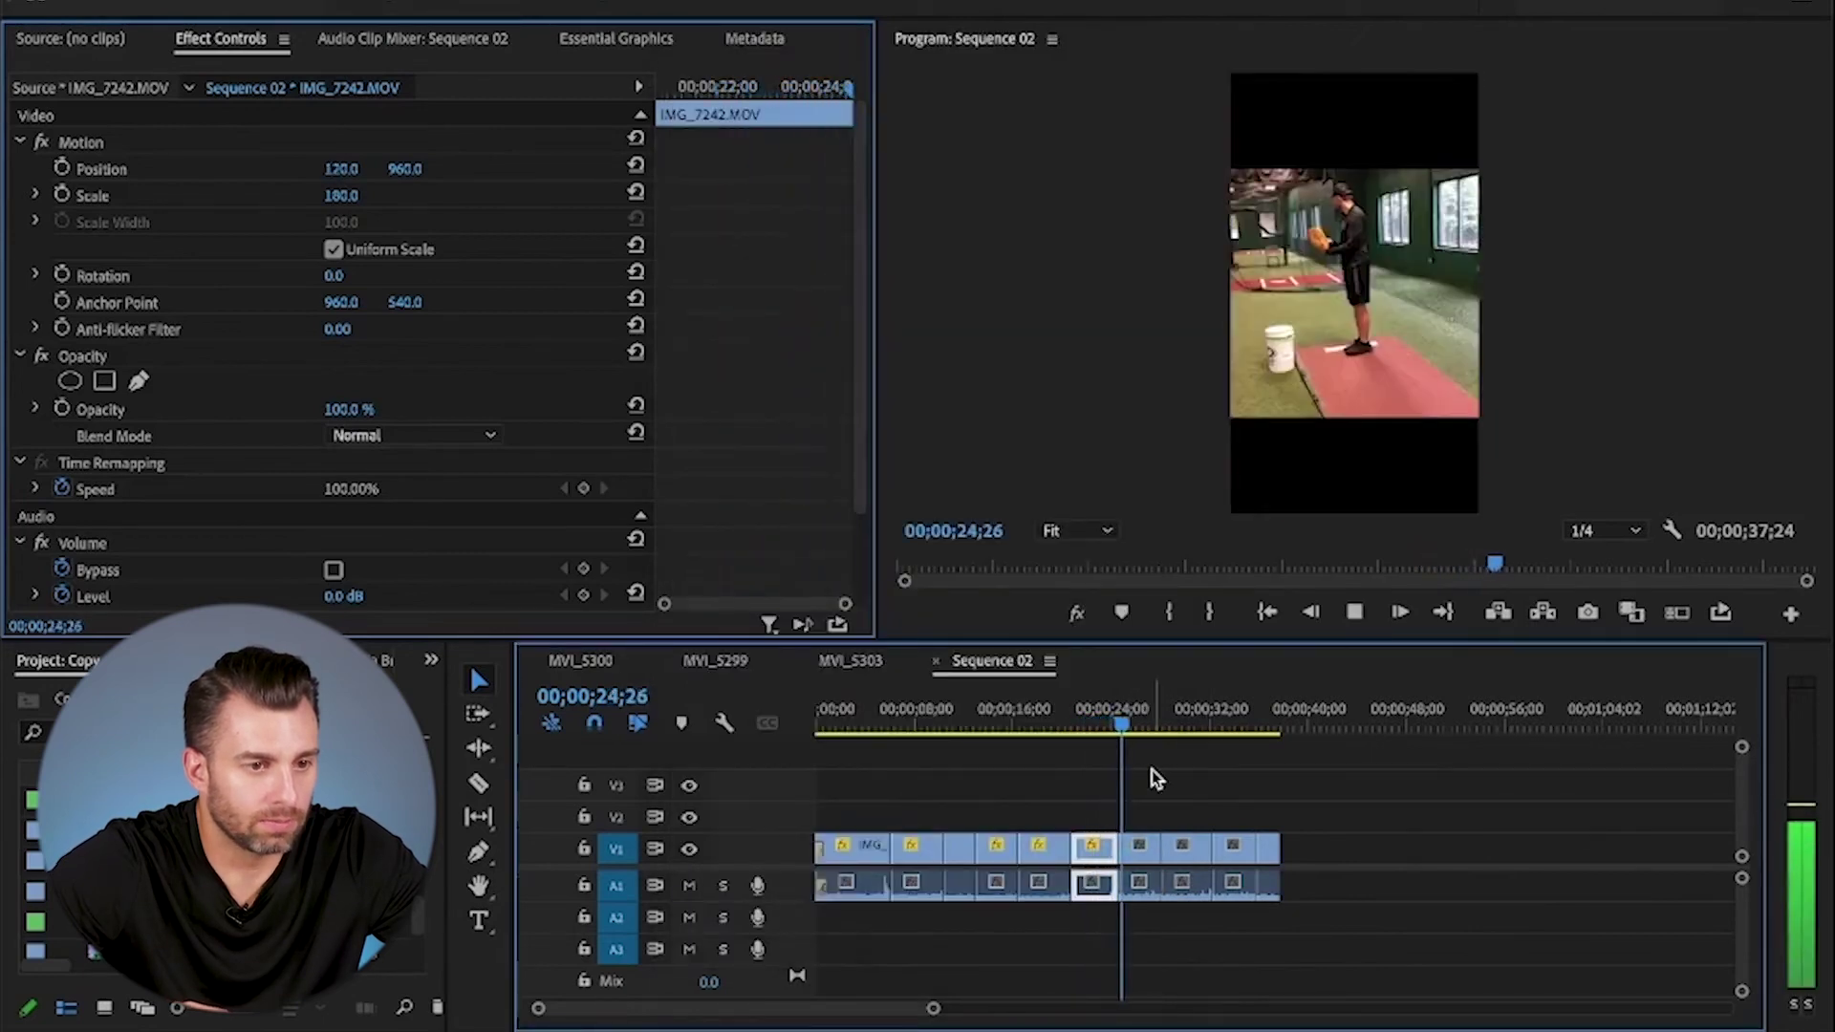
pyautogui.press('space')
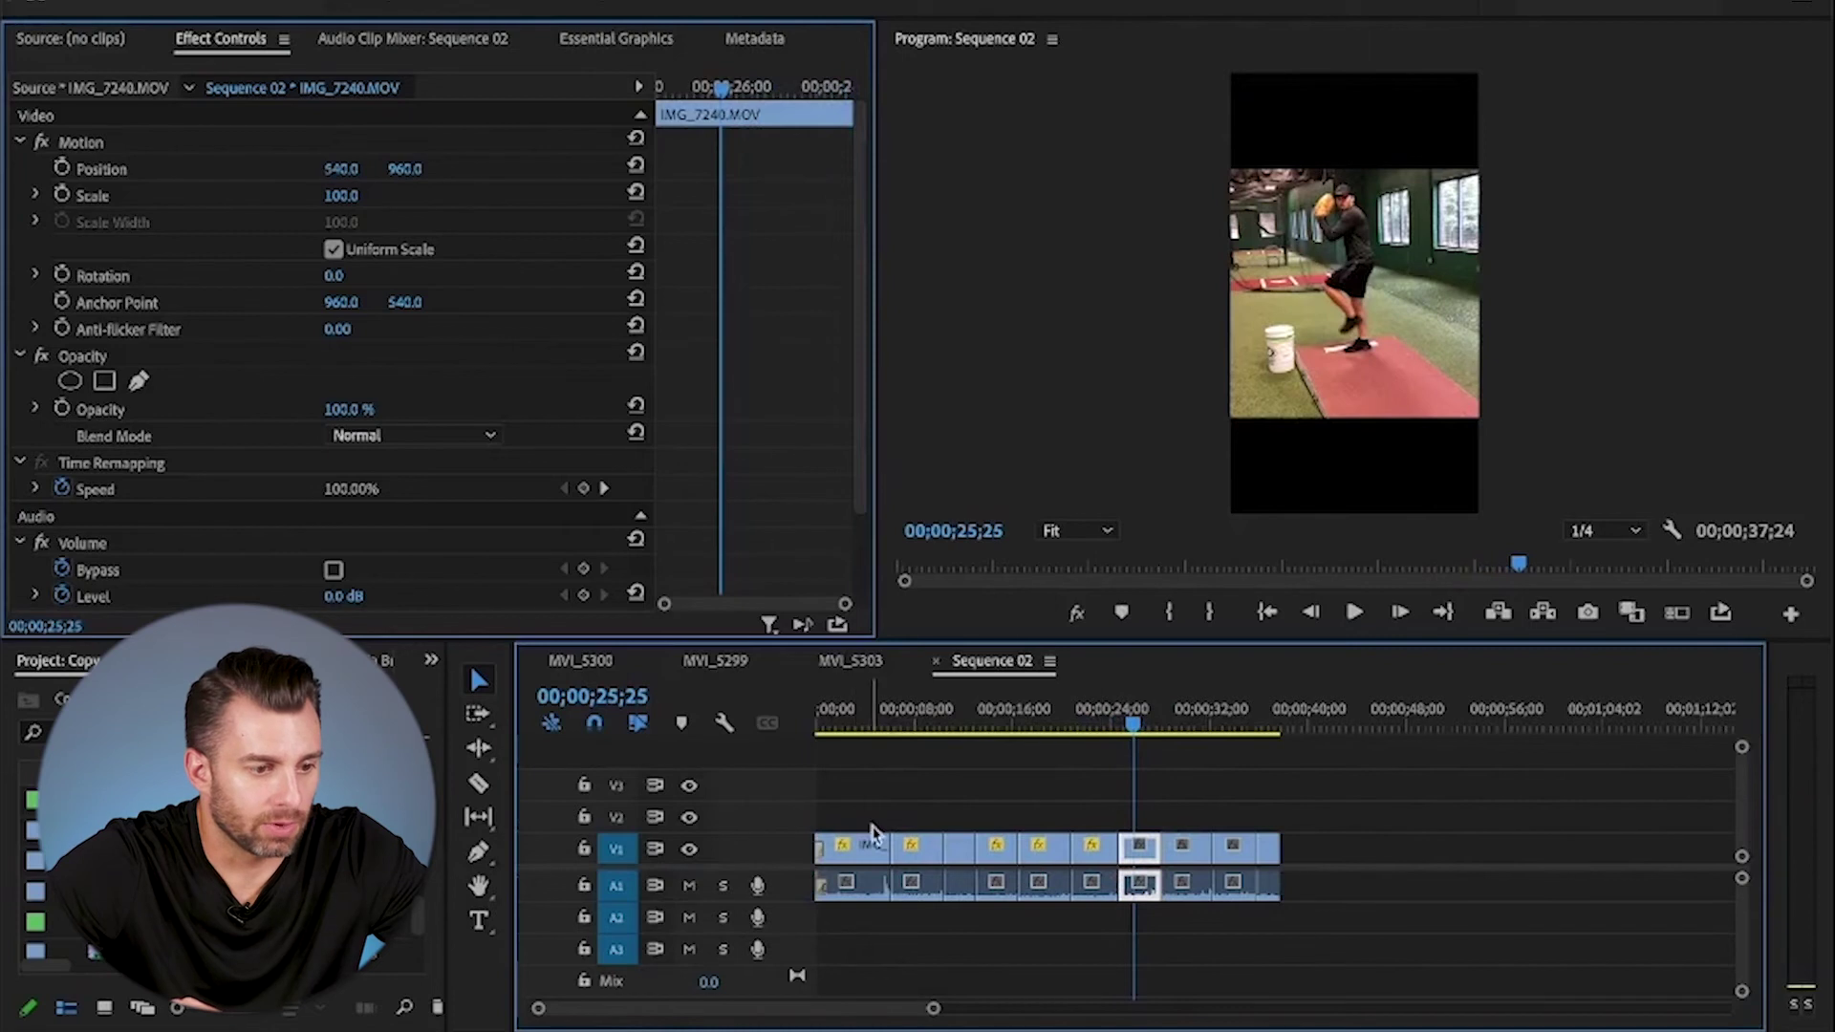
# - Copy the first clip's attributes and paste its scaling onto the IMG_7240 clip at 25;26
pyautogui.click(853, 732)
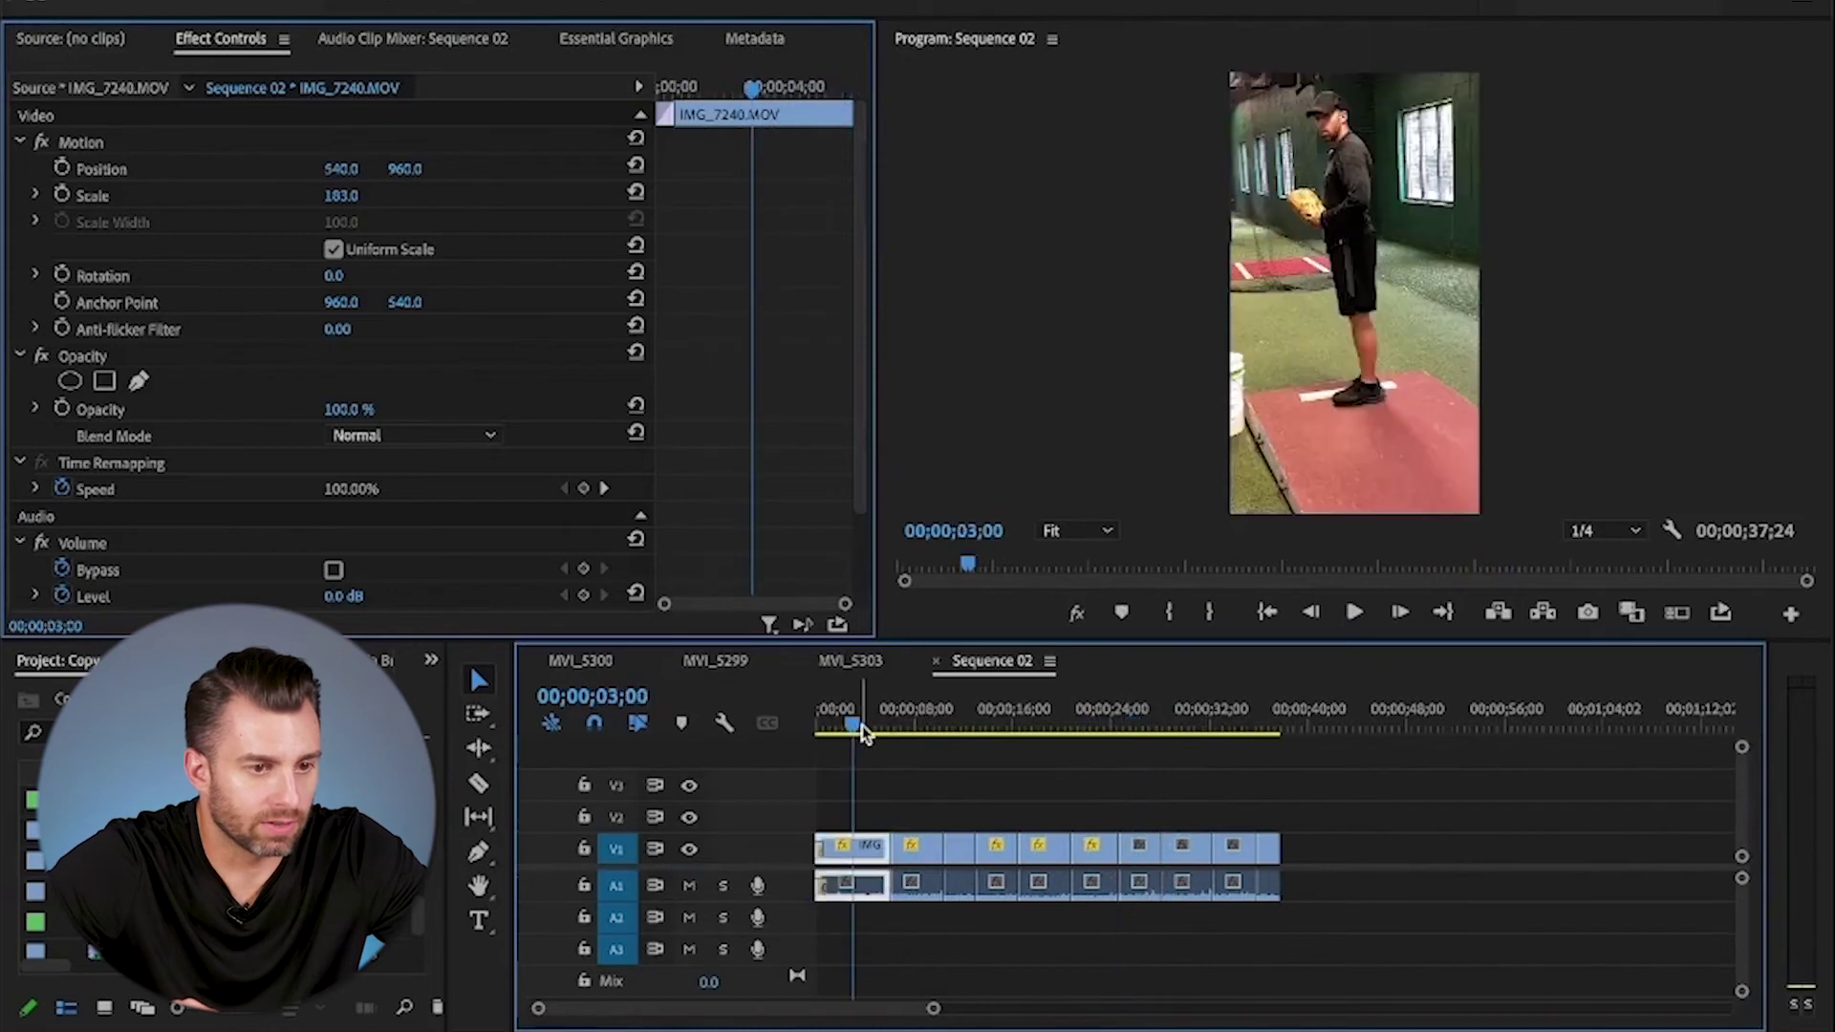
pyautogui.rightClick(866, 853)
pyautogui.click(941, 893)
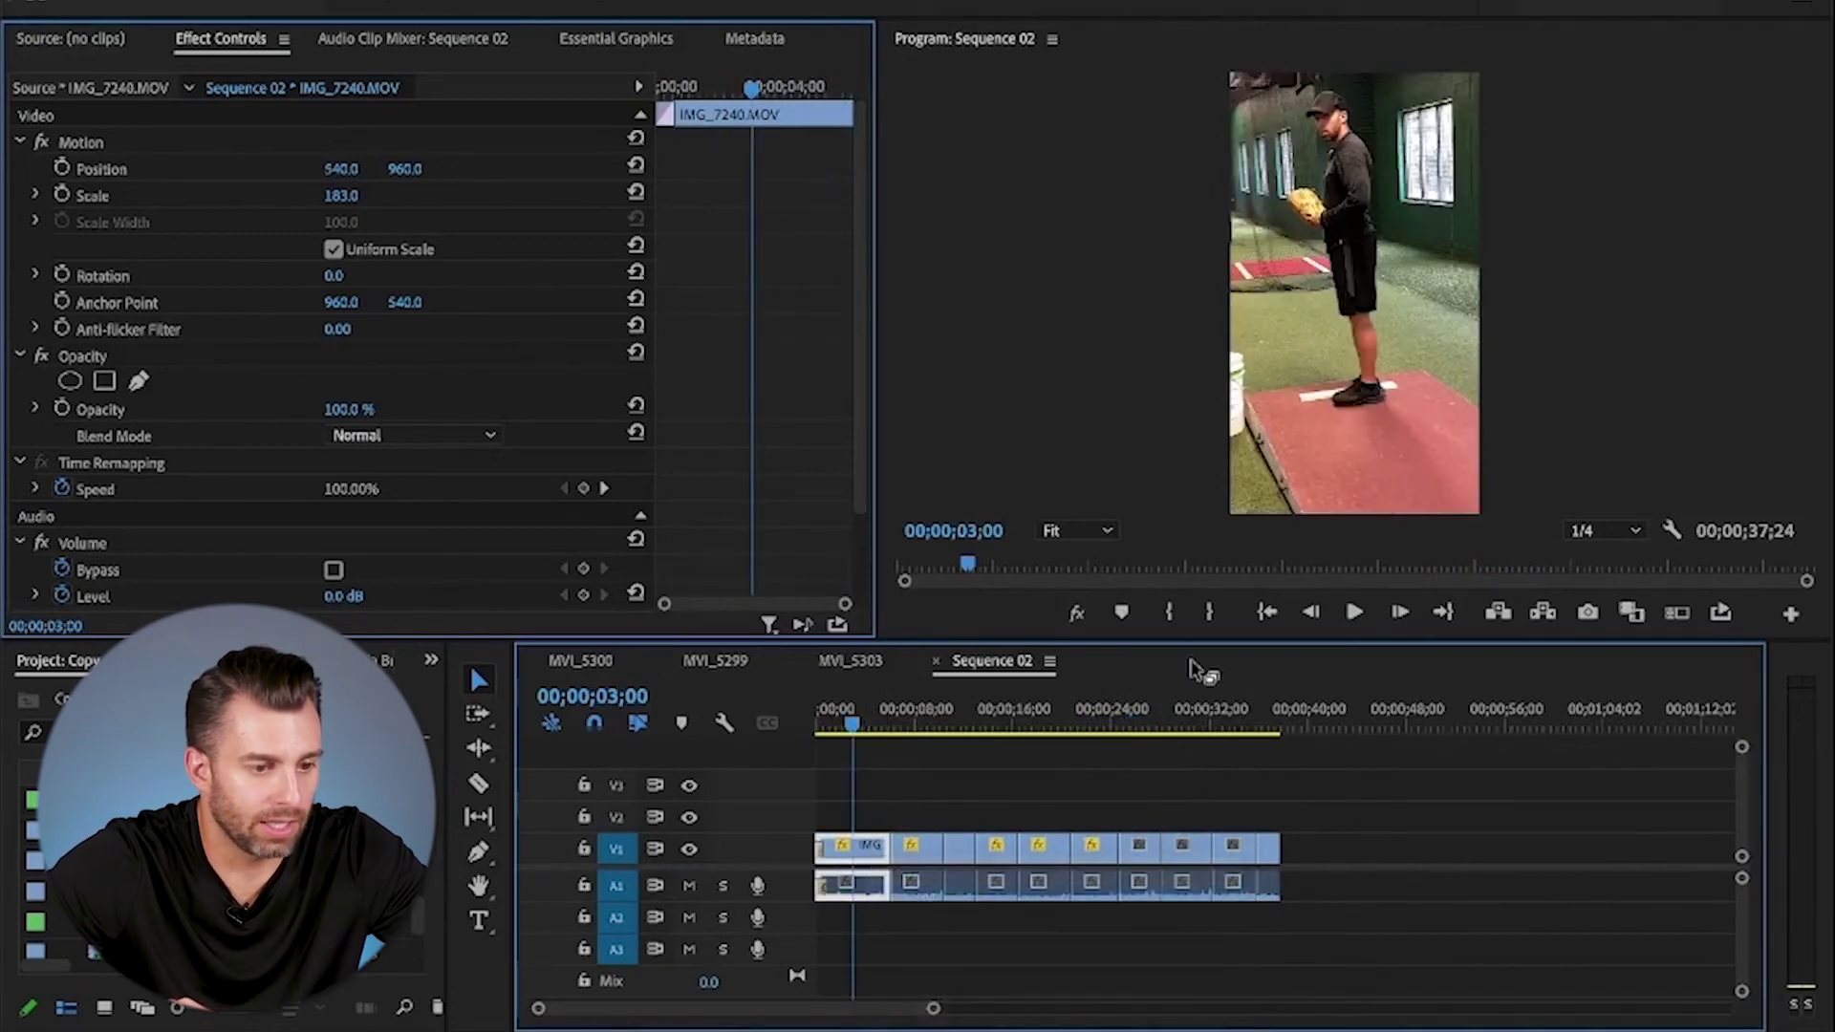
pyautogui.click(1135, 732)
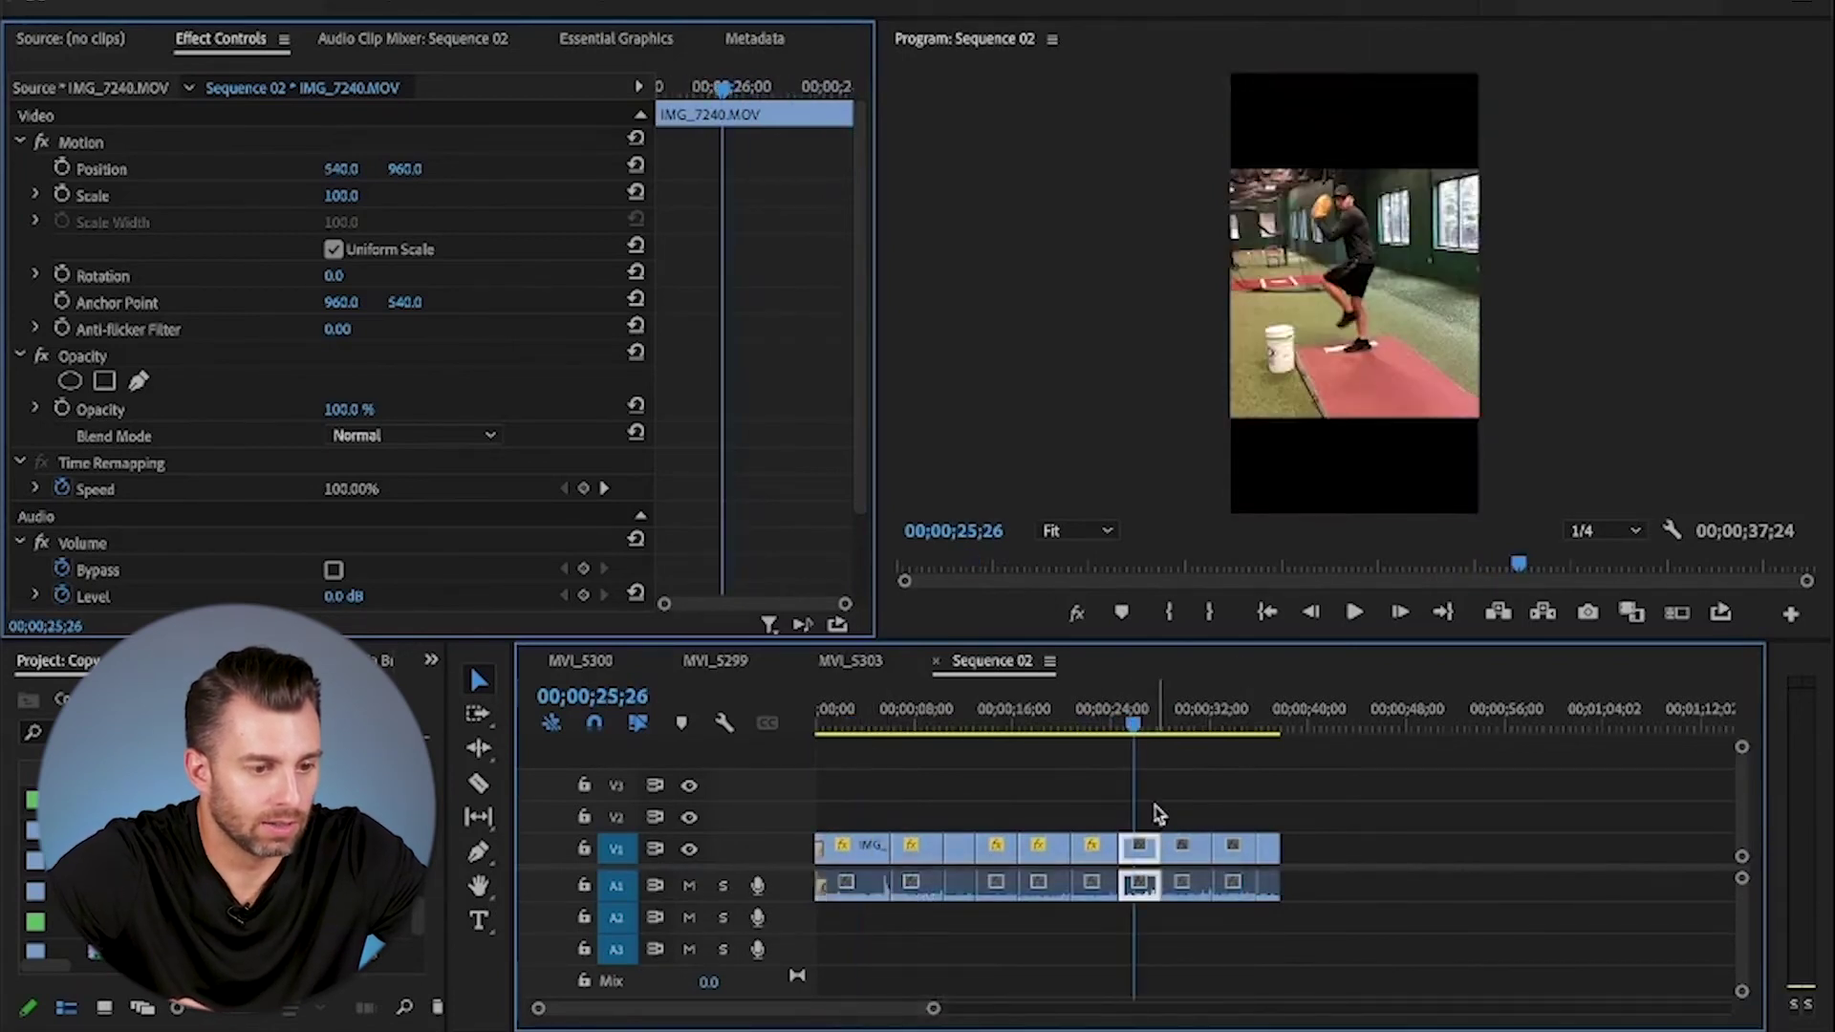
pyautogui.rightClick(1145, 859)
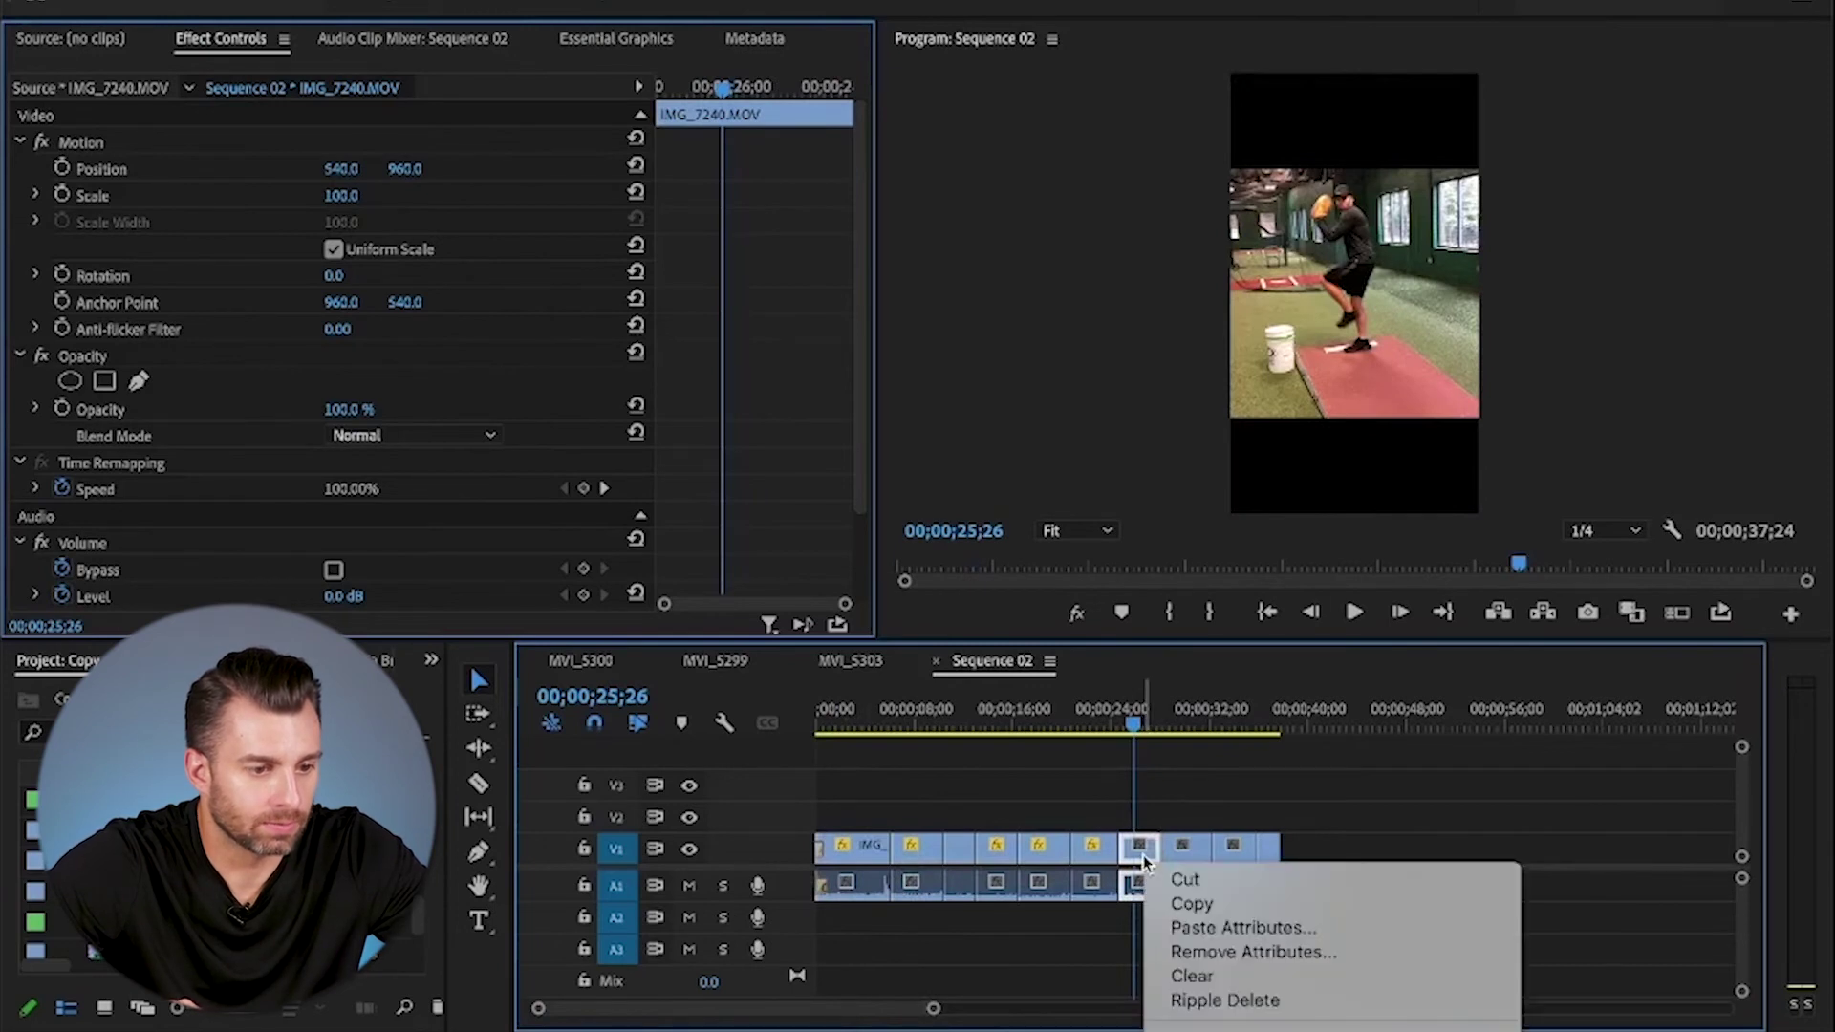
pyautogui.click(1258, 927)
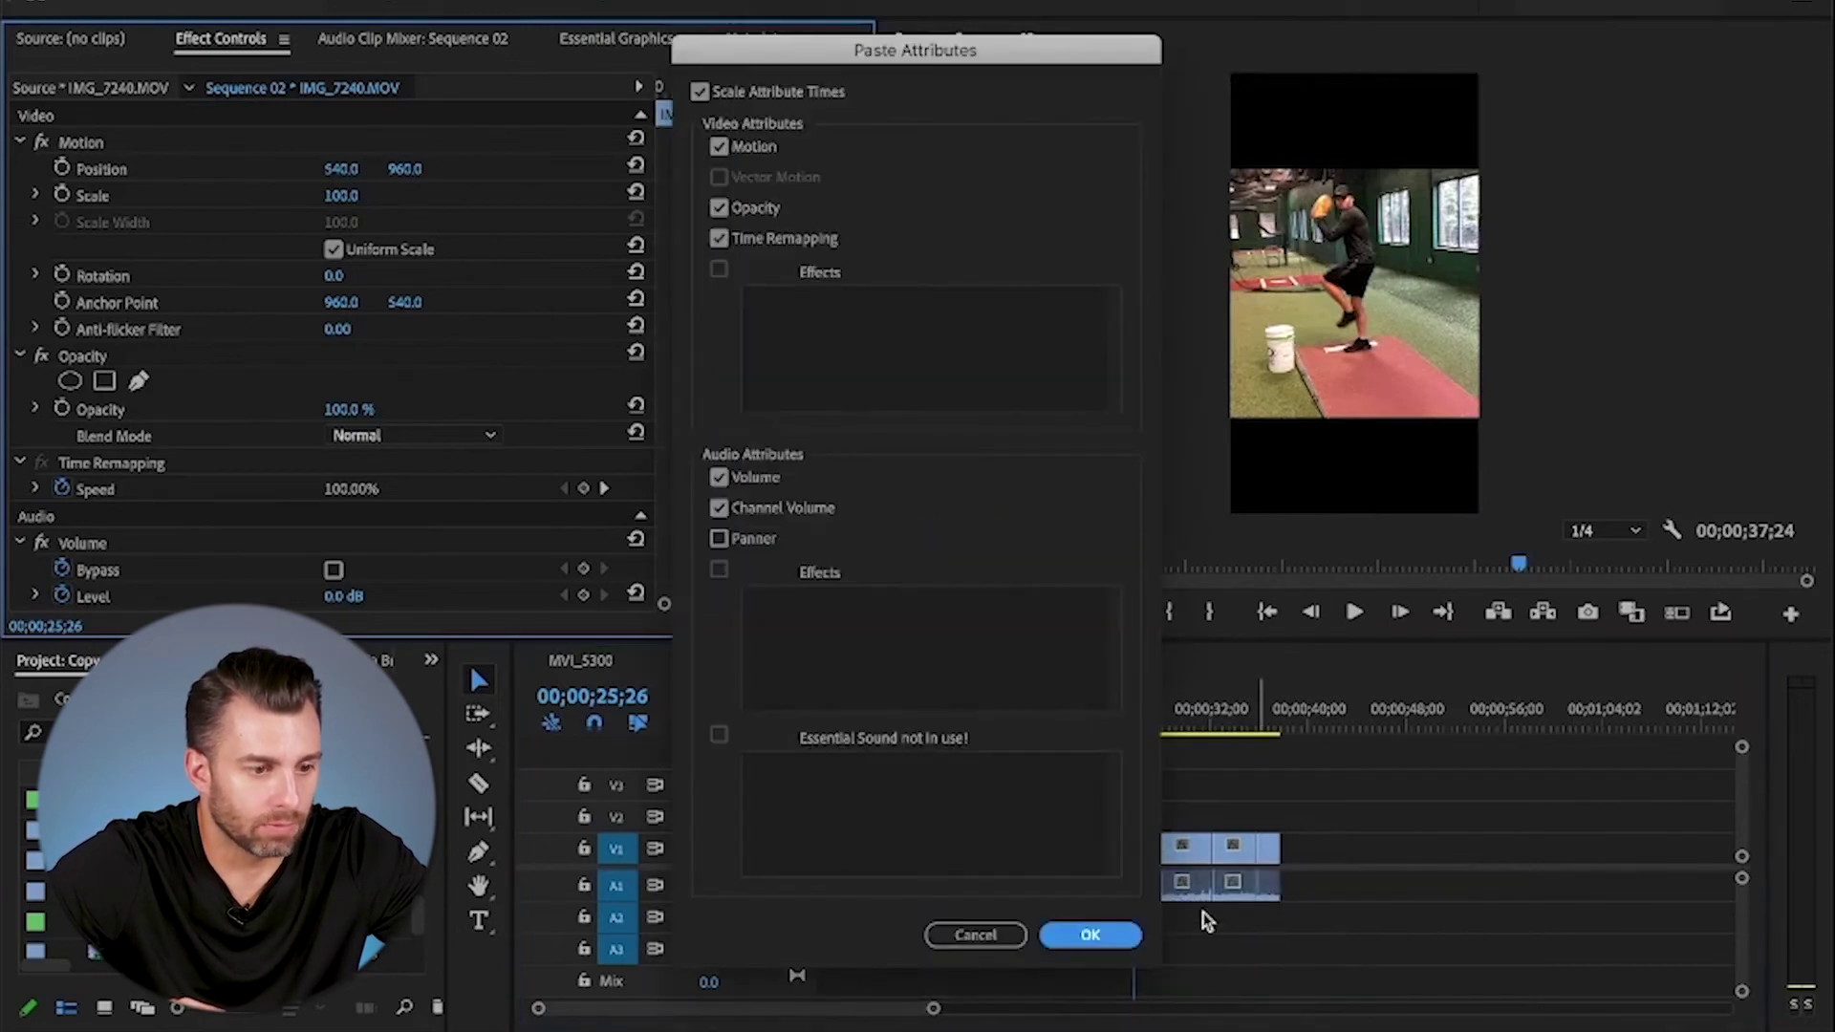
pyautogui.click(1094, 935)
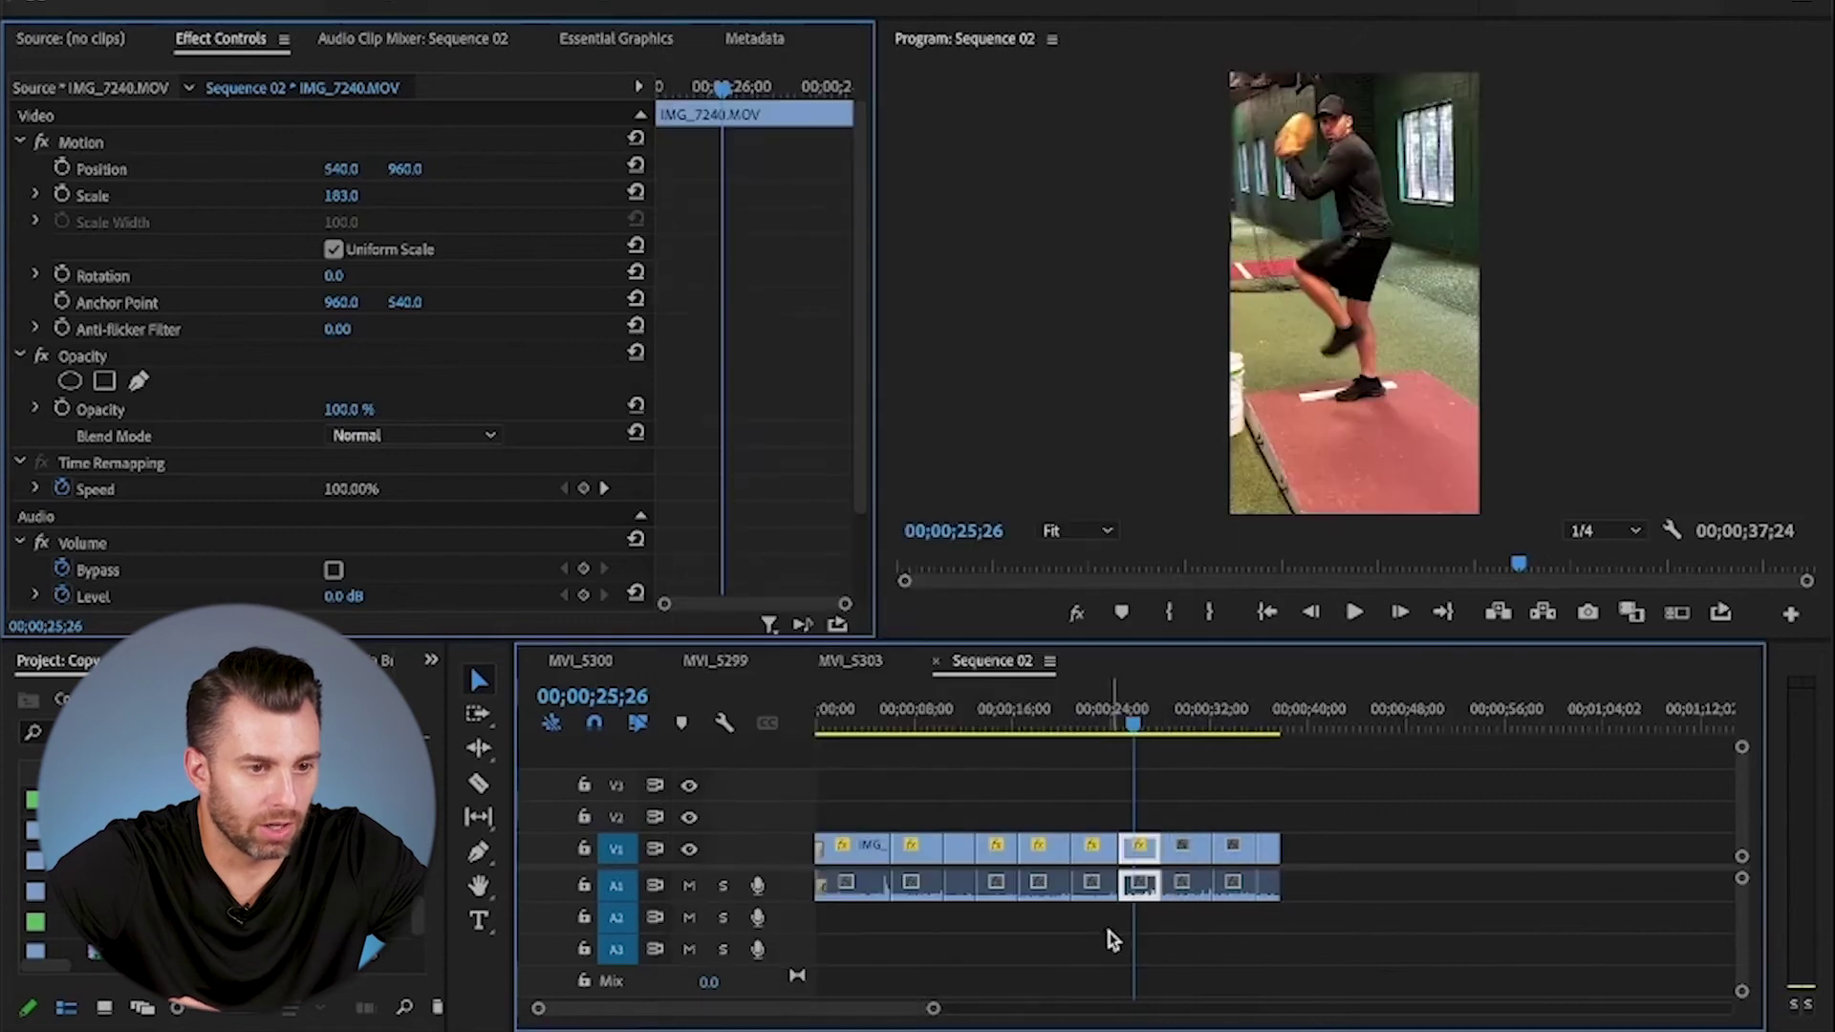
# - Paste the 183% scale attributes onto the next two clips in the sequence
pyautogui.click(1195, 857)
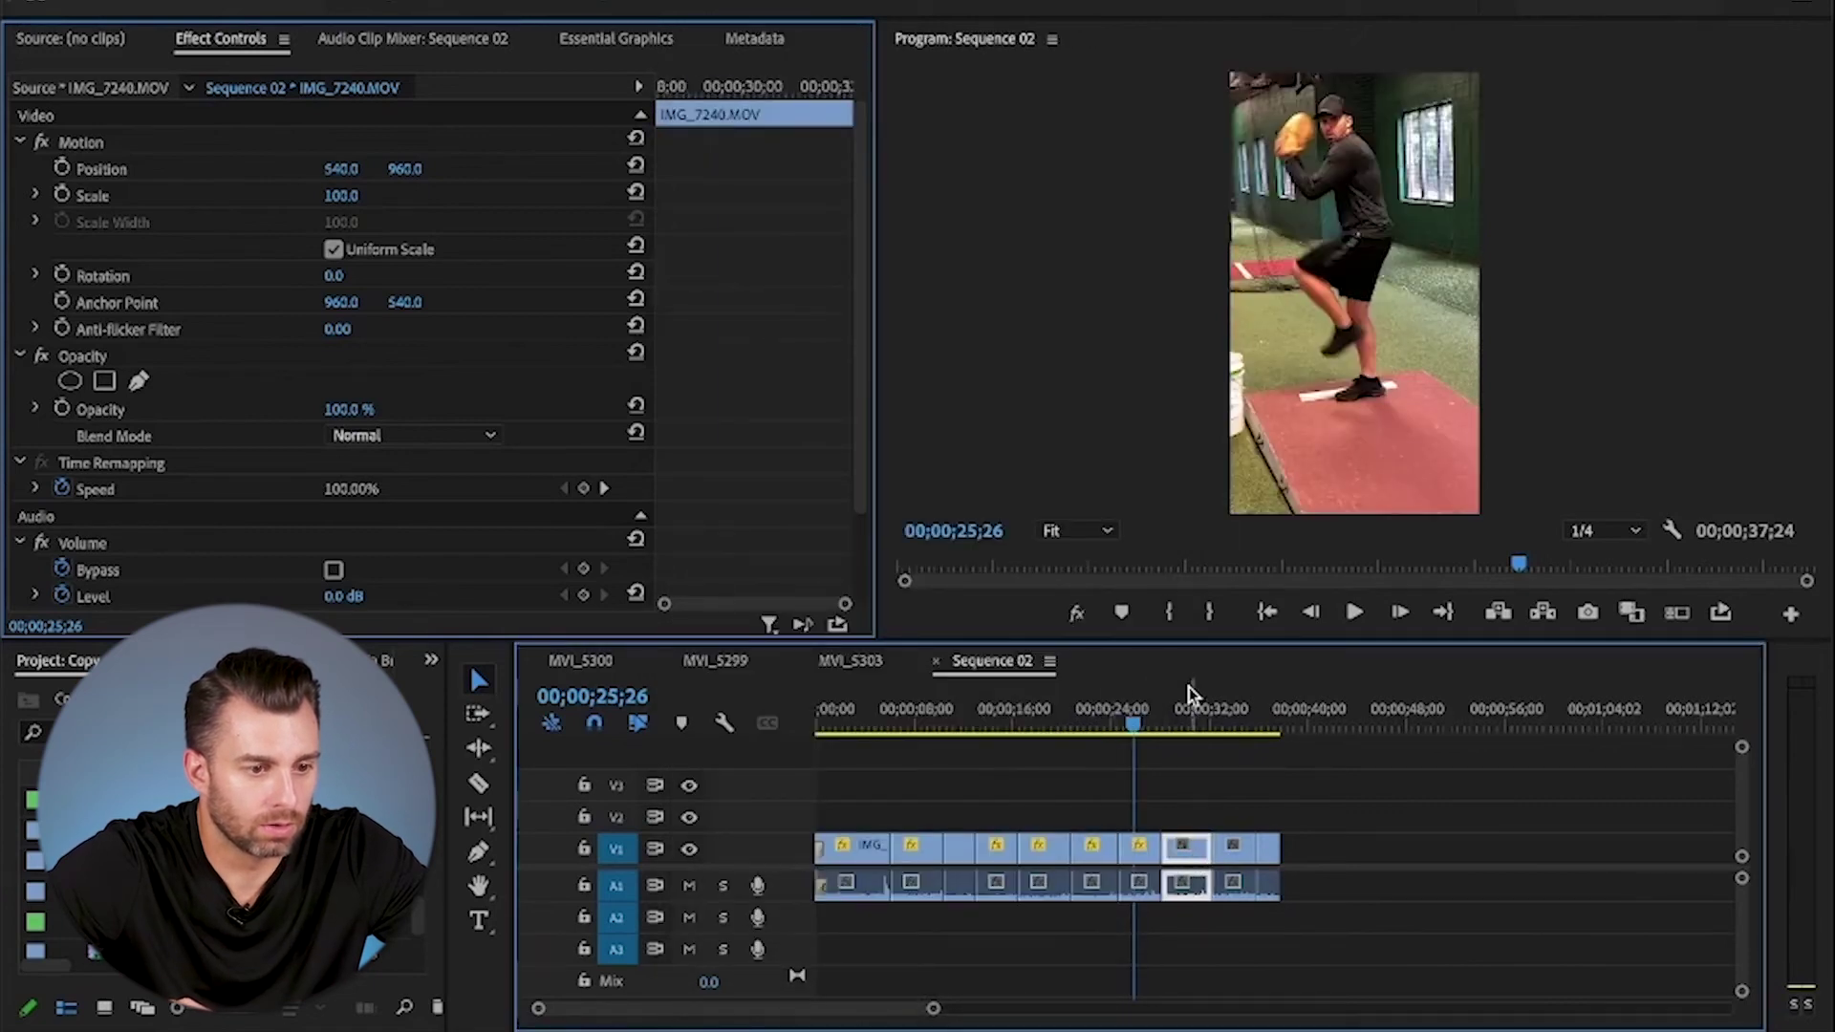
pyautogui.click(1186, 732)
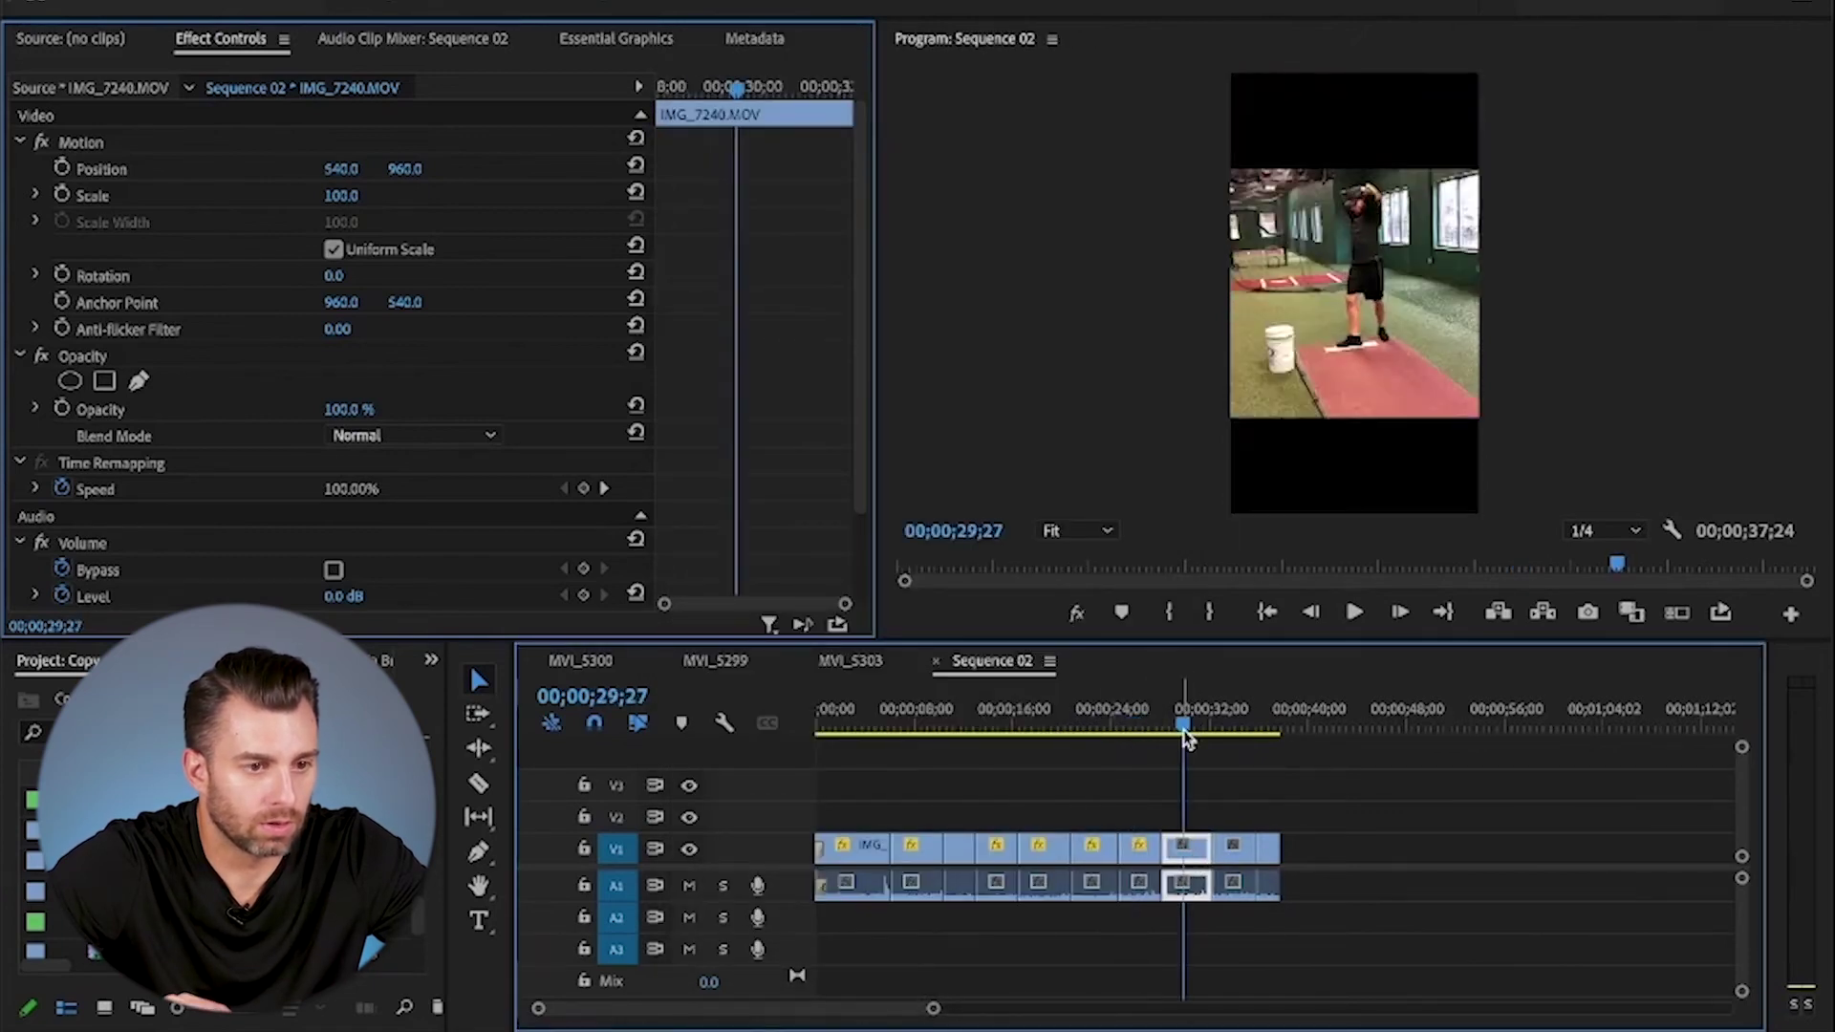
pyautogui.rightClick(1203, 860)
pyautogui.click(1307, 935)
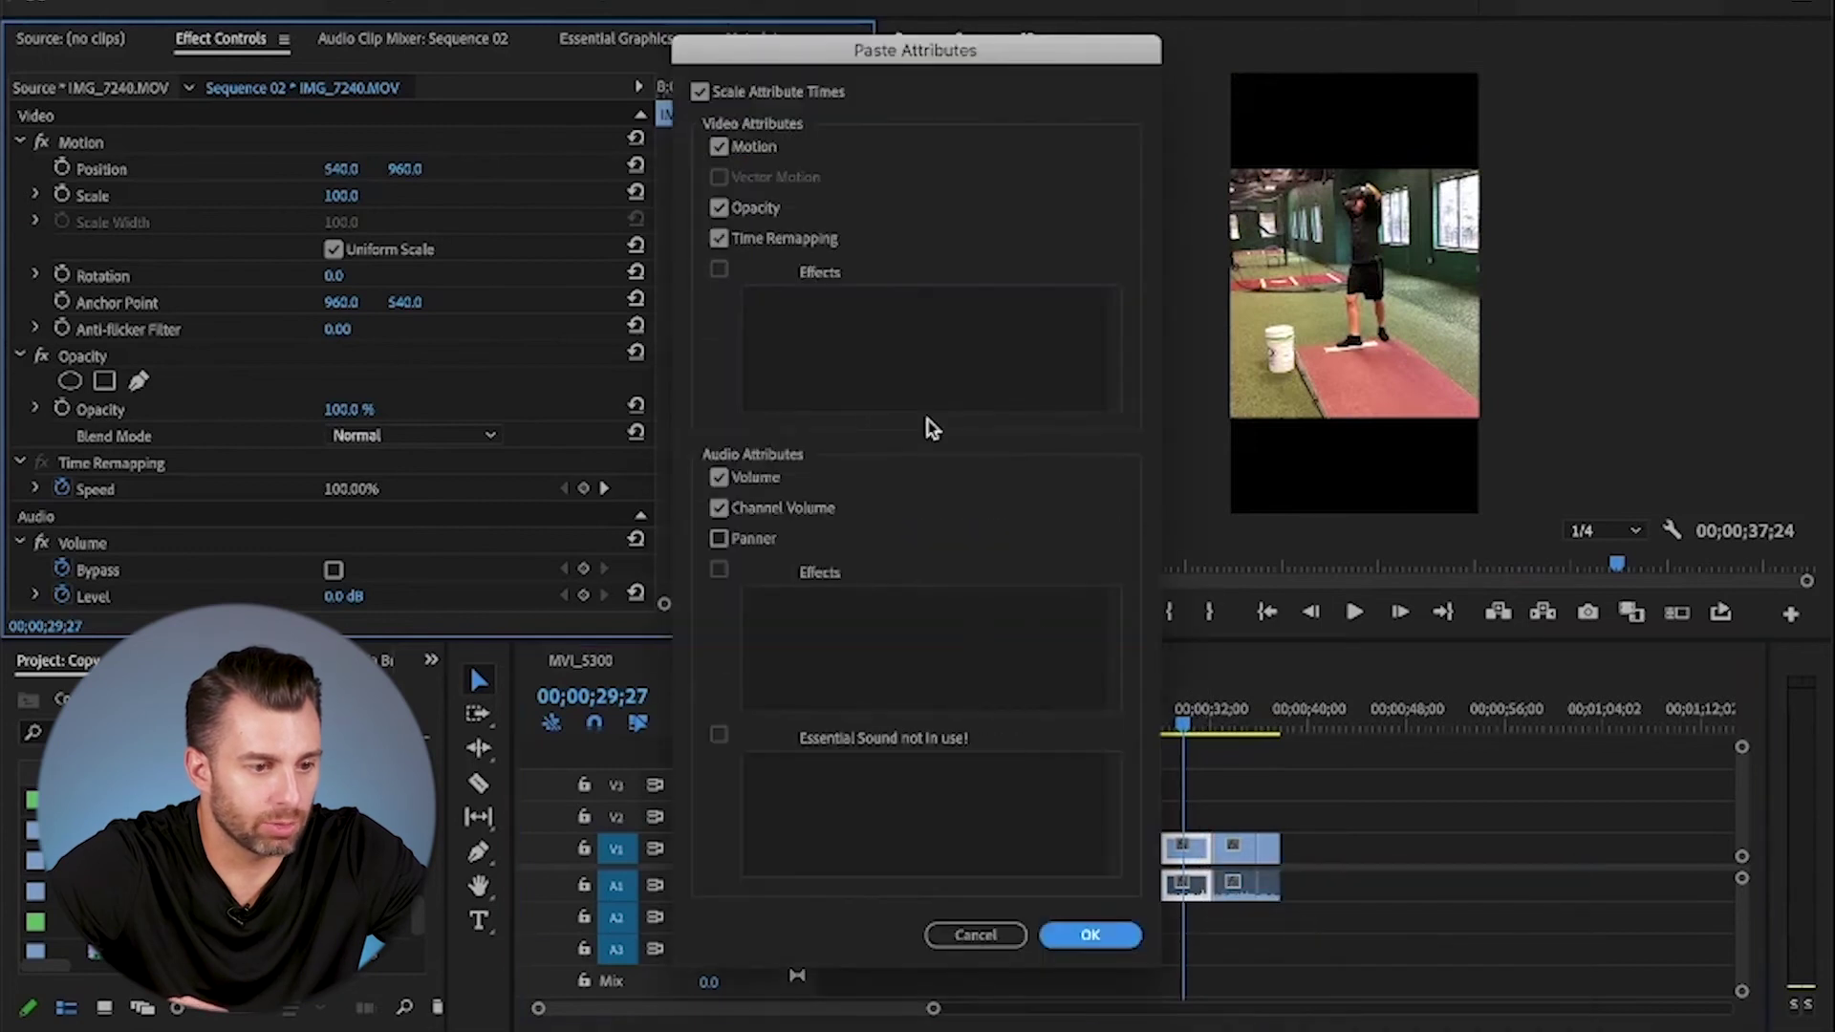
pyautogui.click(1091, 936)
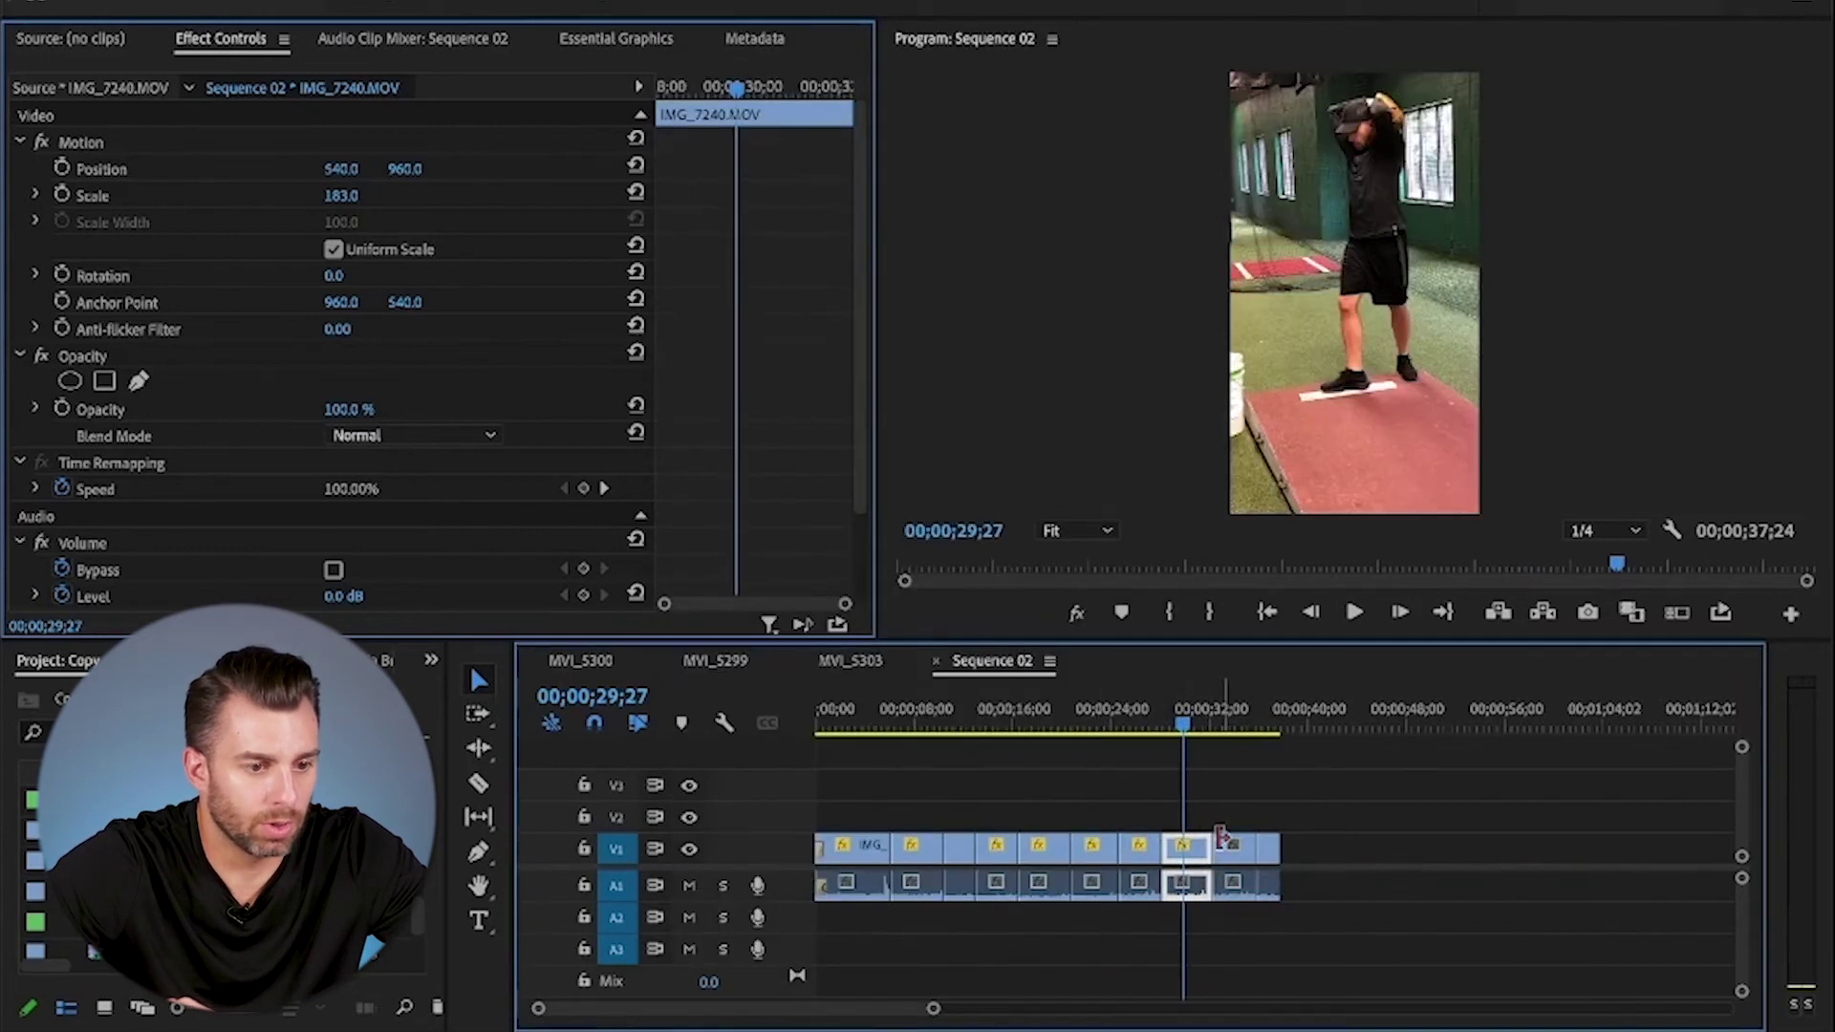
pyautogui.click(1239, 860)
pyautogui.click(1231, 712)
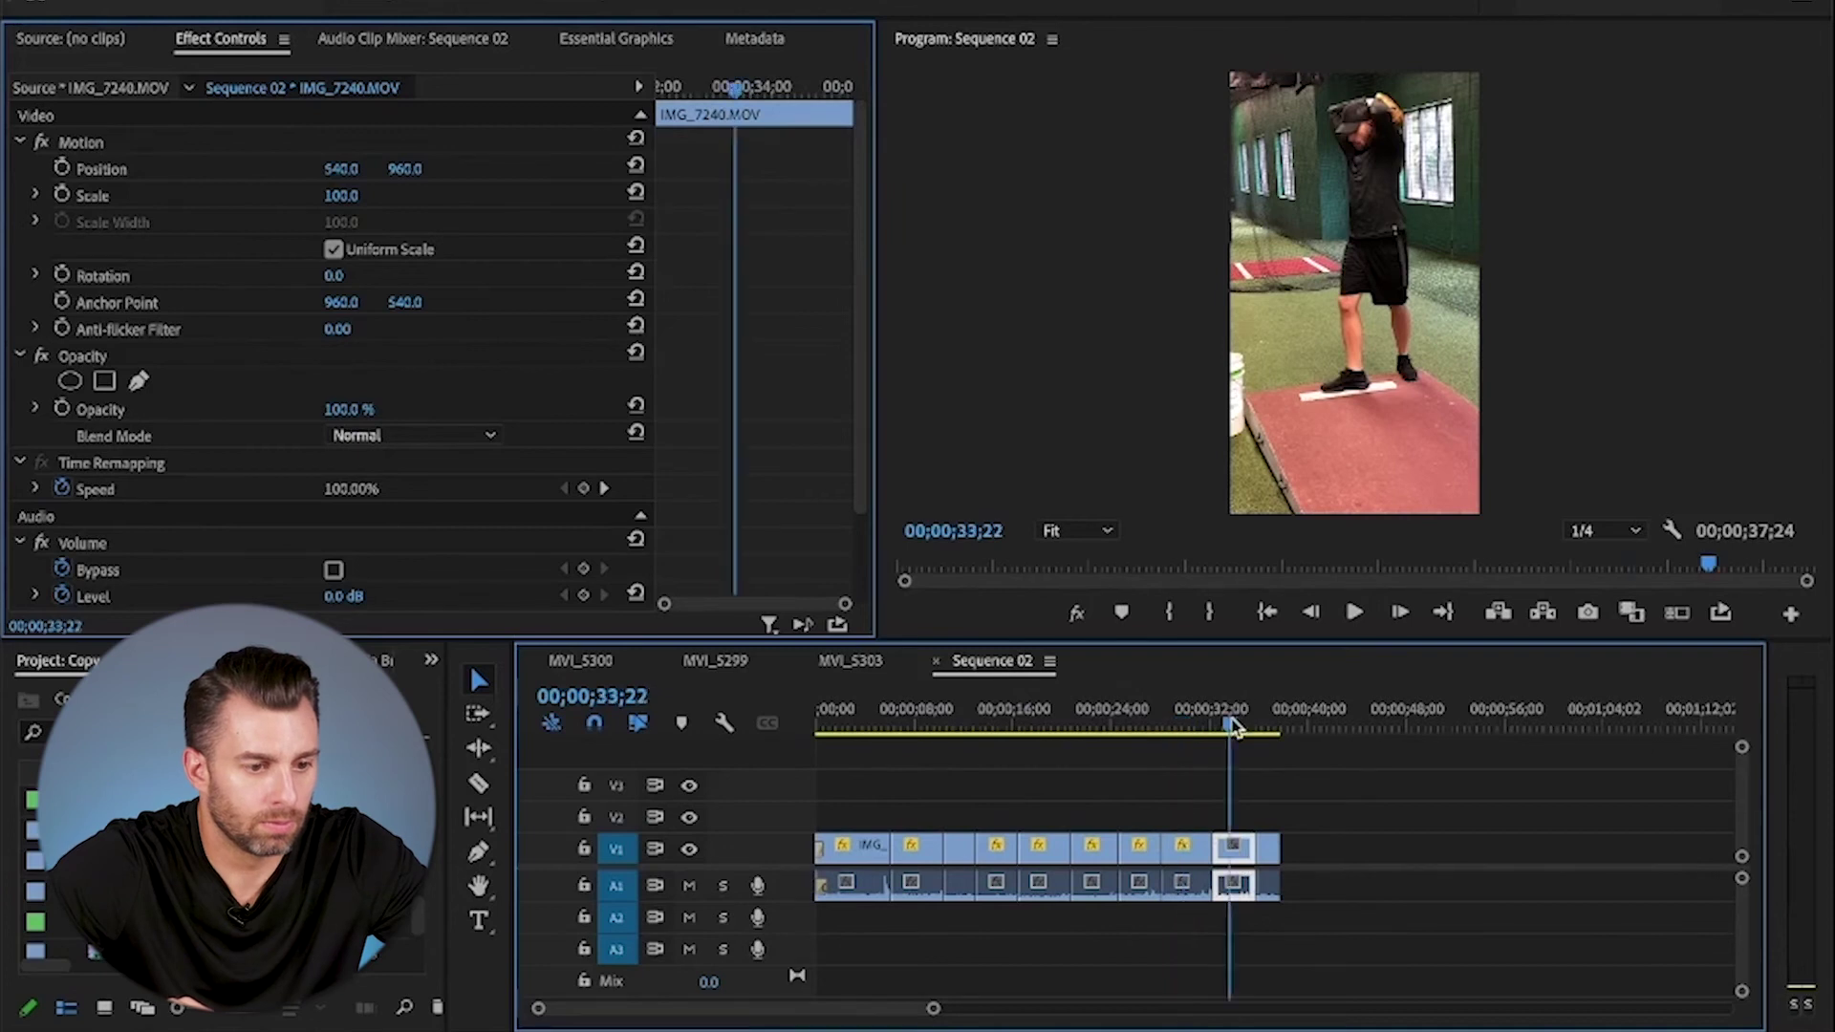
pyautogui.rightClick(1242, 857)
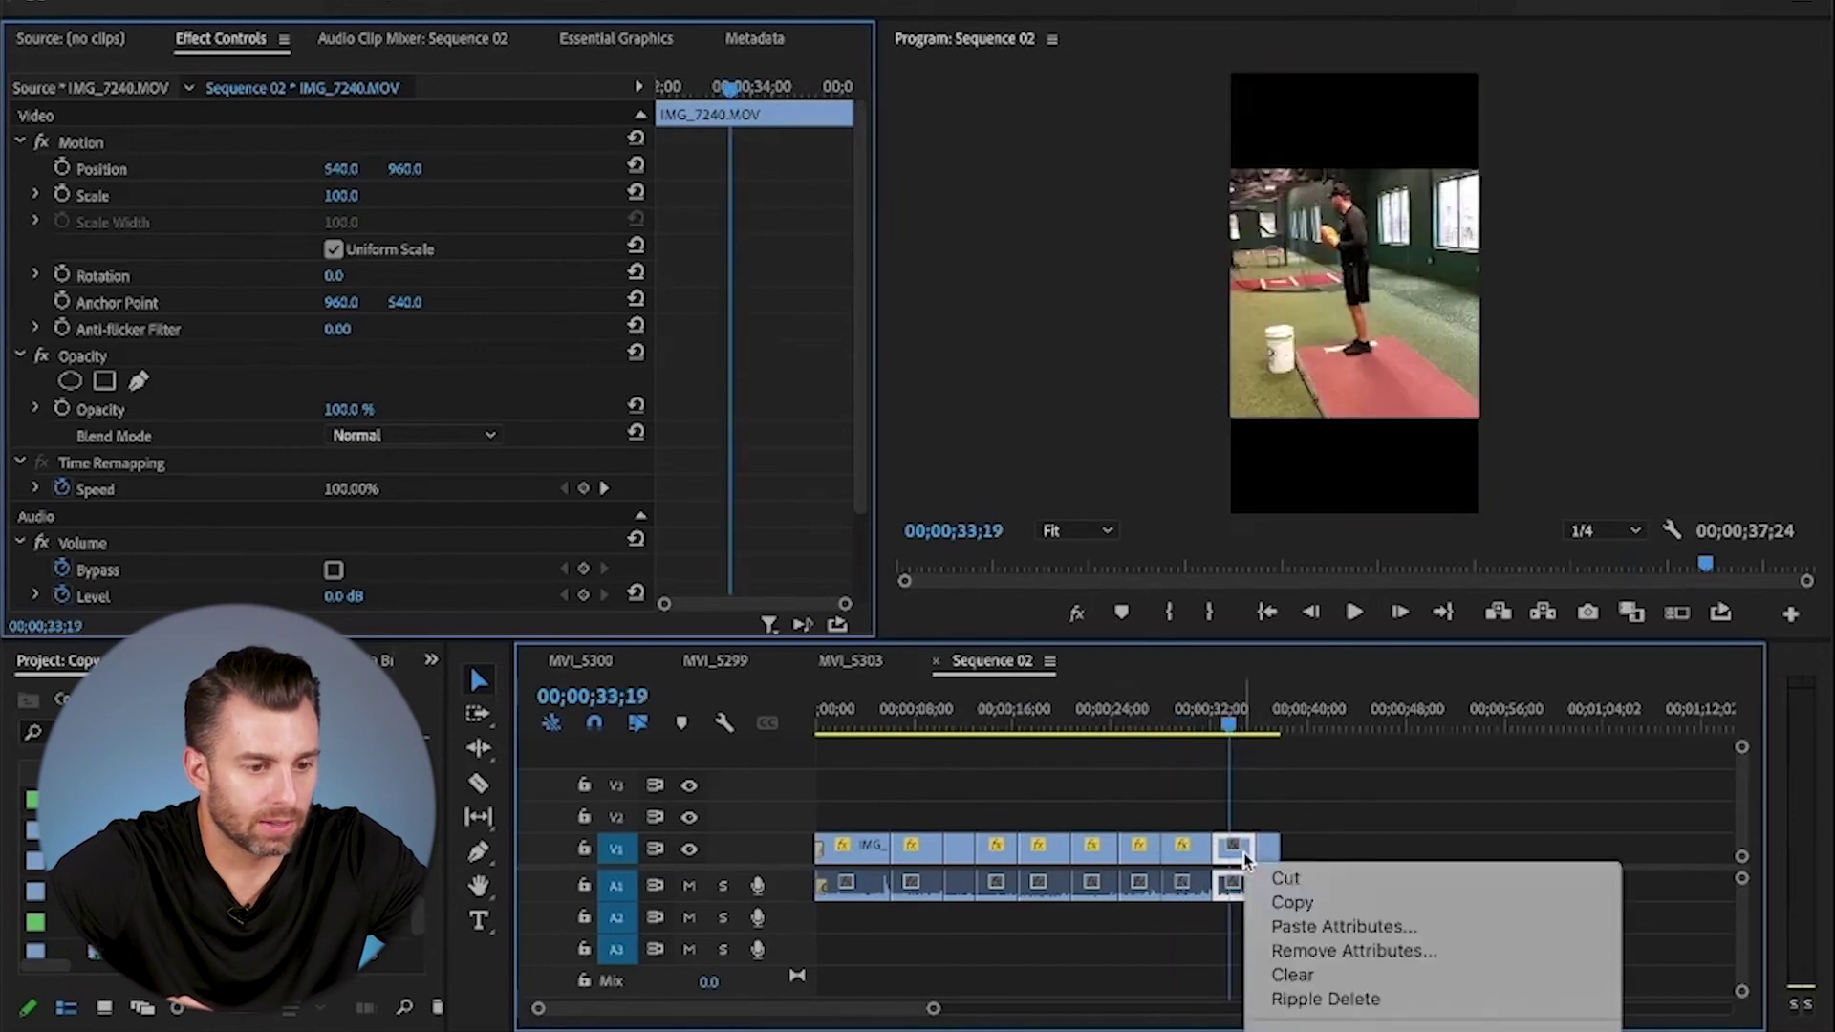
pyautogui.click(1334, 927)
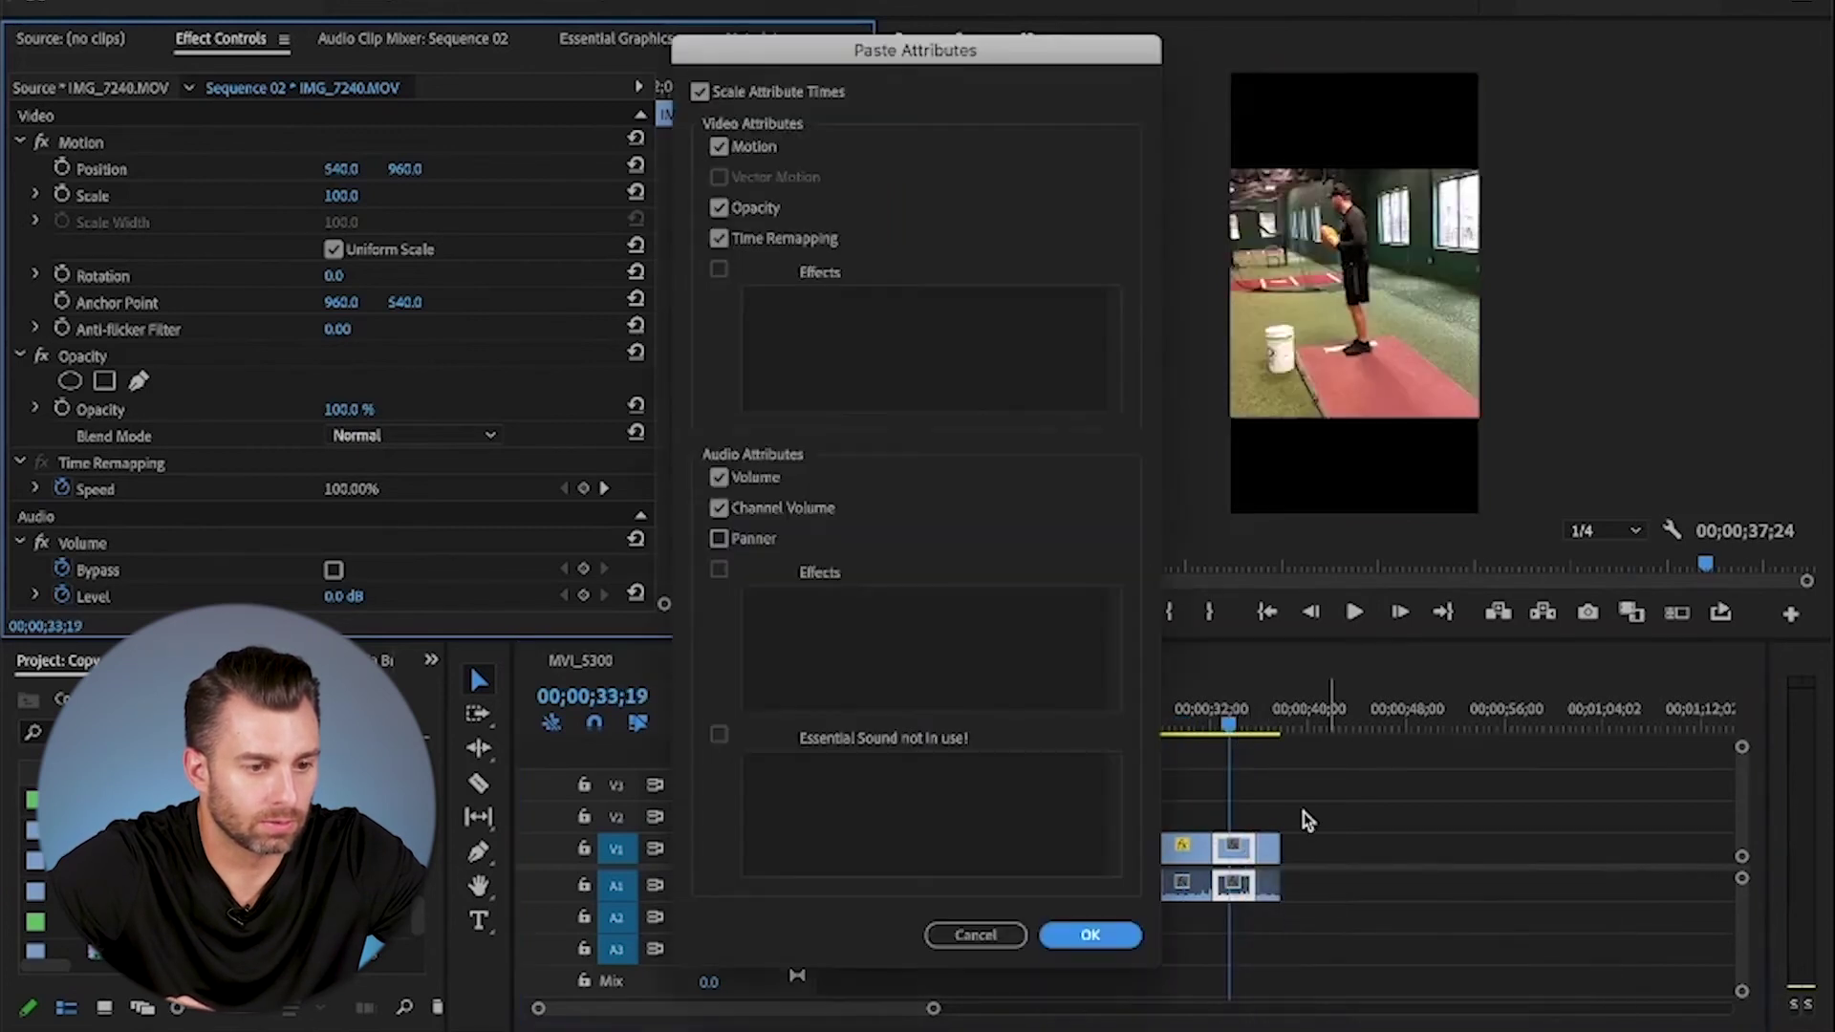
pyautogui.click(1131, 939)
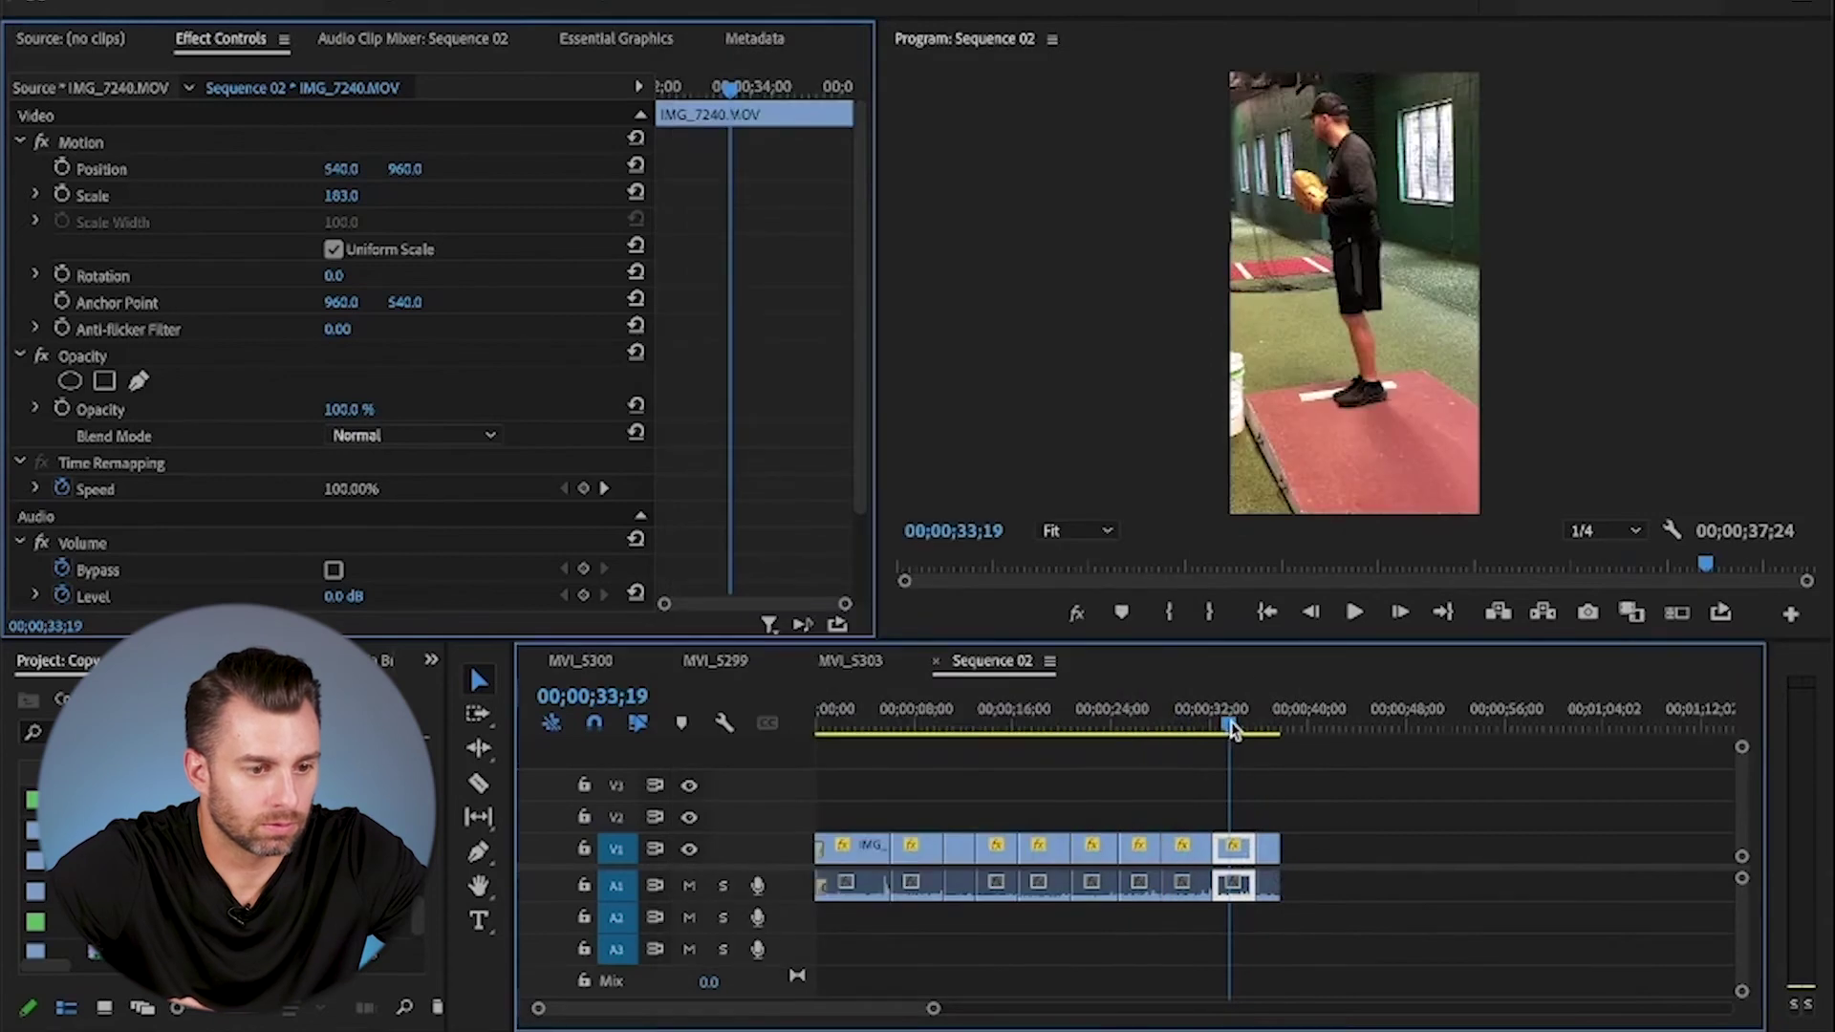
pyautogui.moveTo(1231, 720); pyautogui.dragTo(1265, 726)
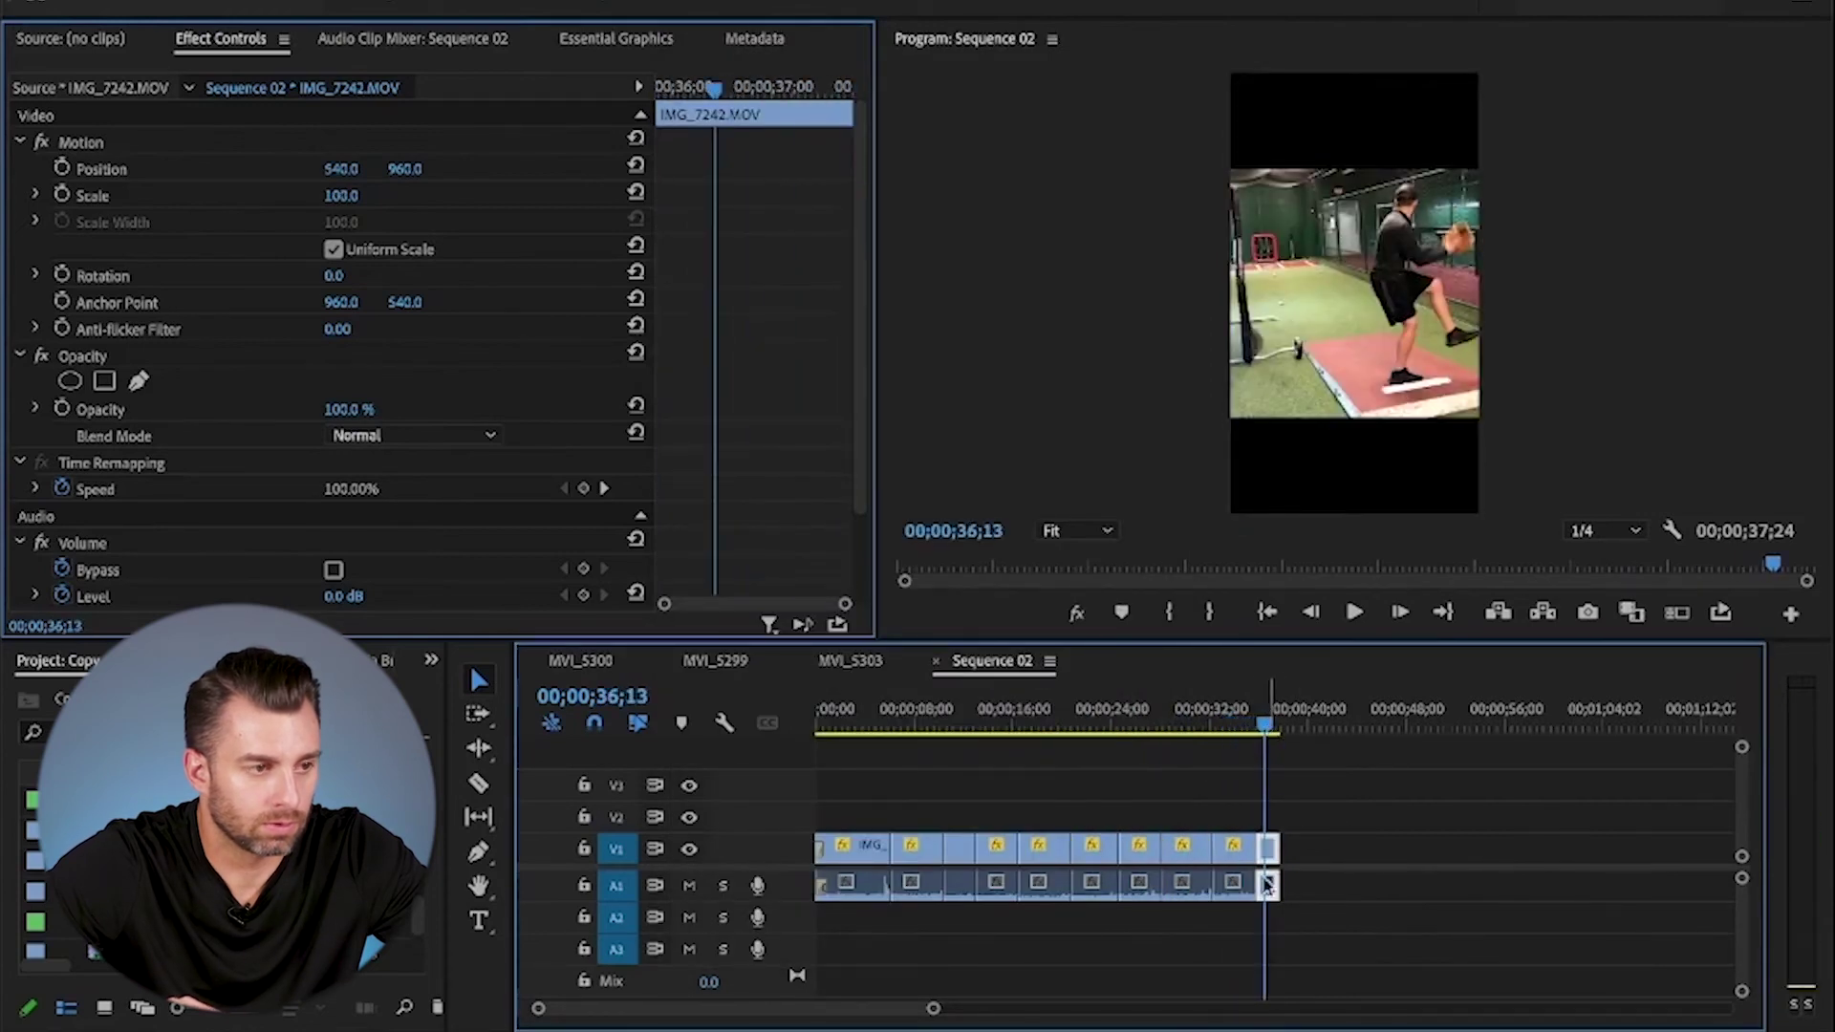
# - Set IMG_7242.MOV to 185% scale with Position X -21, then play Sequence 02 from the start
pyautogui.moveTo(335, 198); pyautogui.dragTo(244, 175)
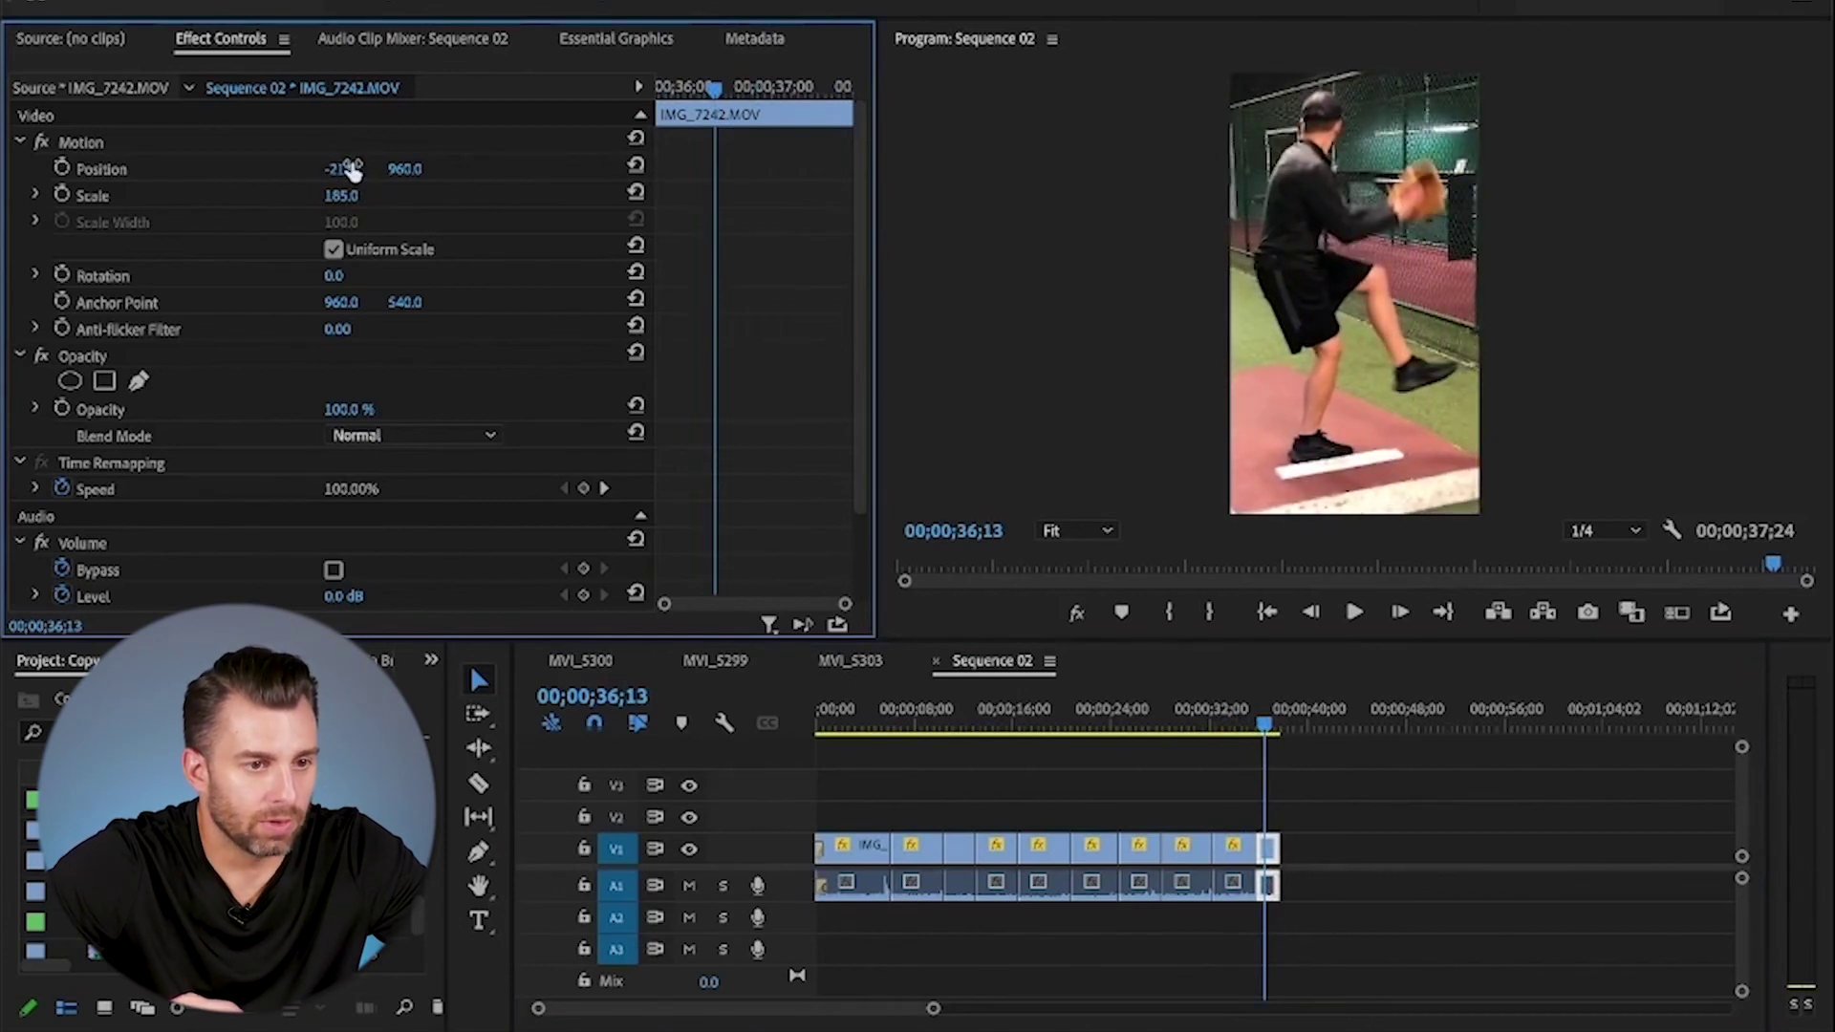
pyautogui.click(846, 727)
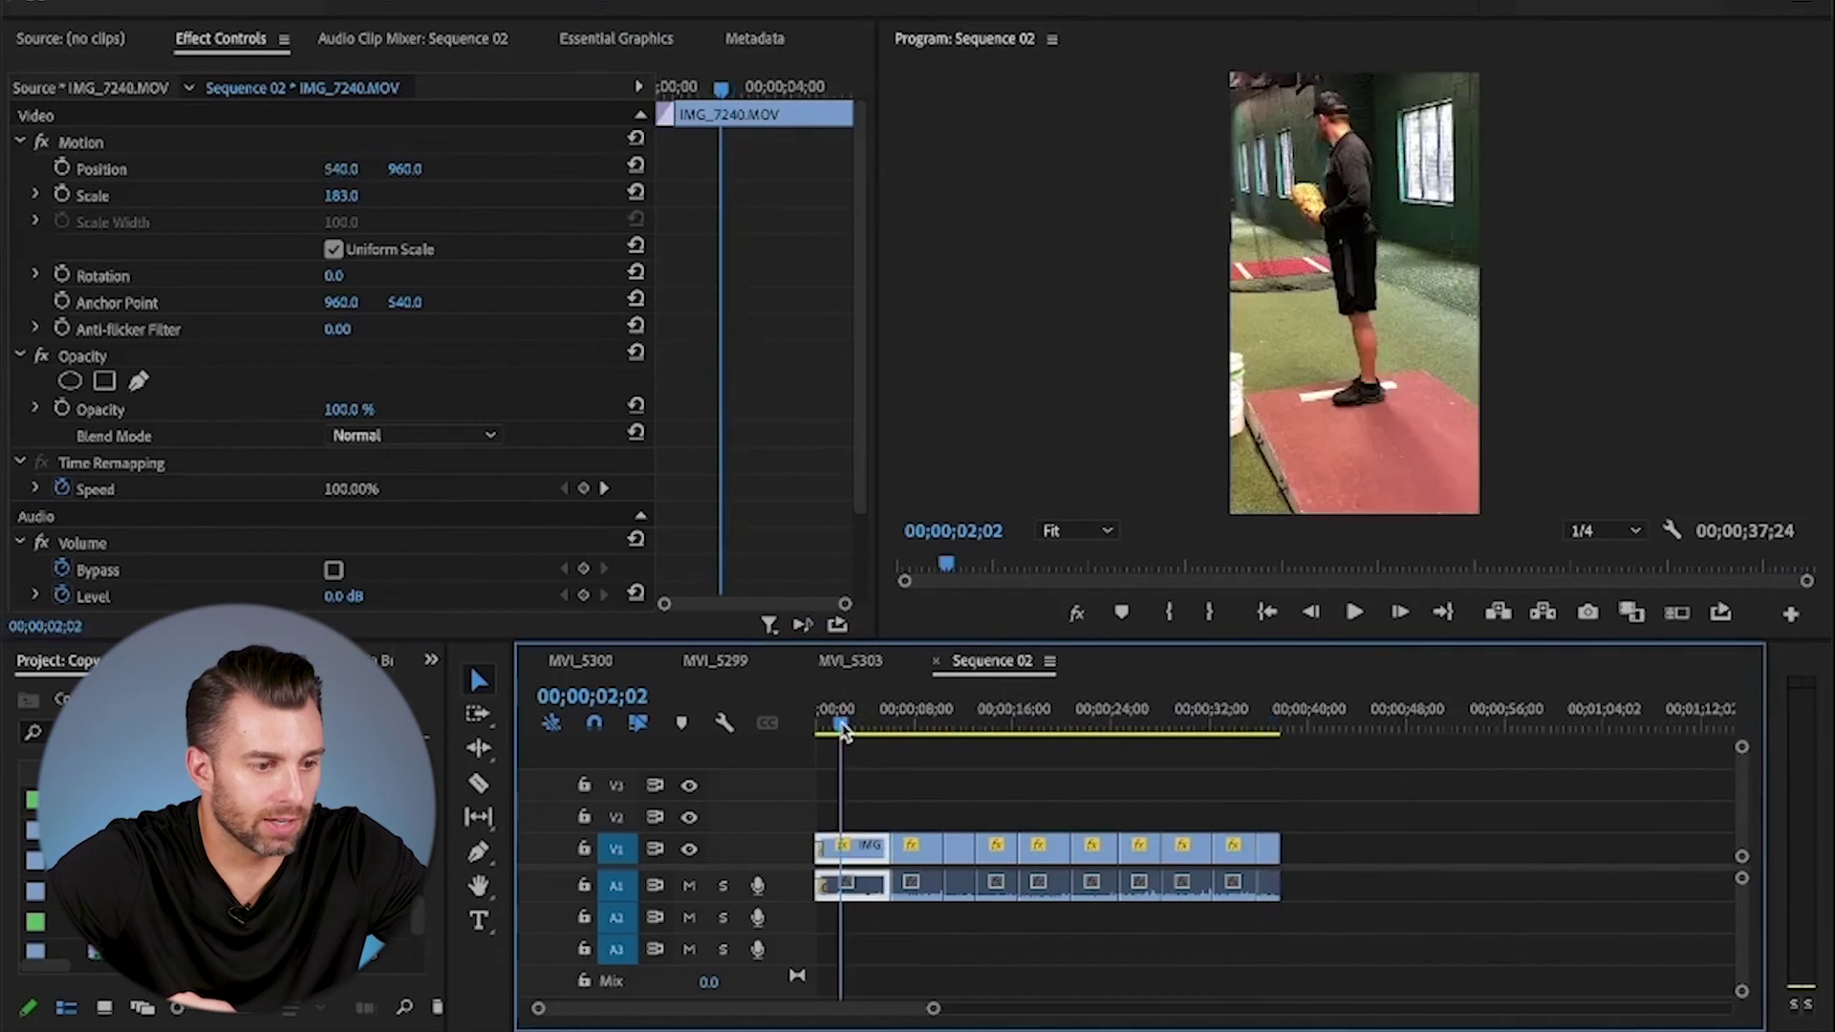
pyautogui.moveTo(844, 731); pyautogui.dragTo(749, 729)
pyautogui.press('space')
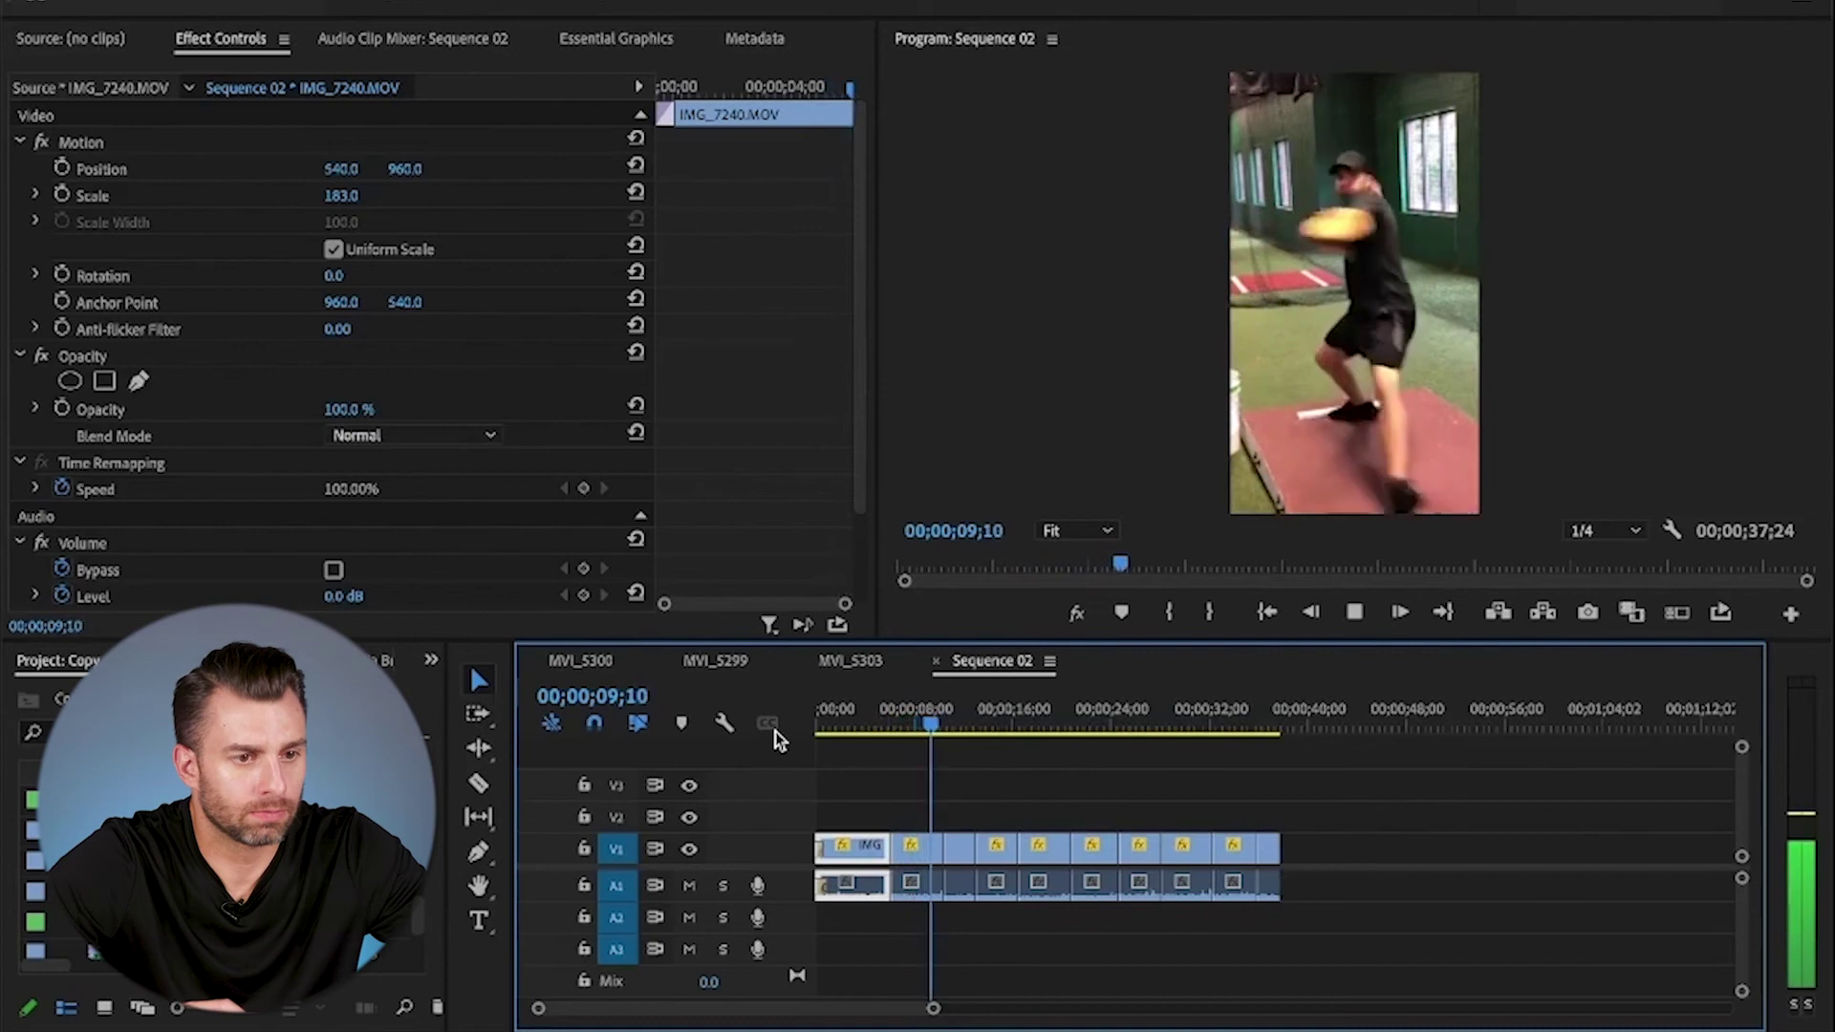
# - Delete the last seven clip pairs from V1/A1 so the sequence runs about 13 seconds
pyautogui.click(1279, 723)
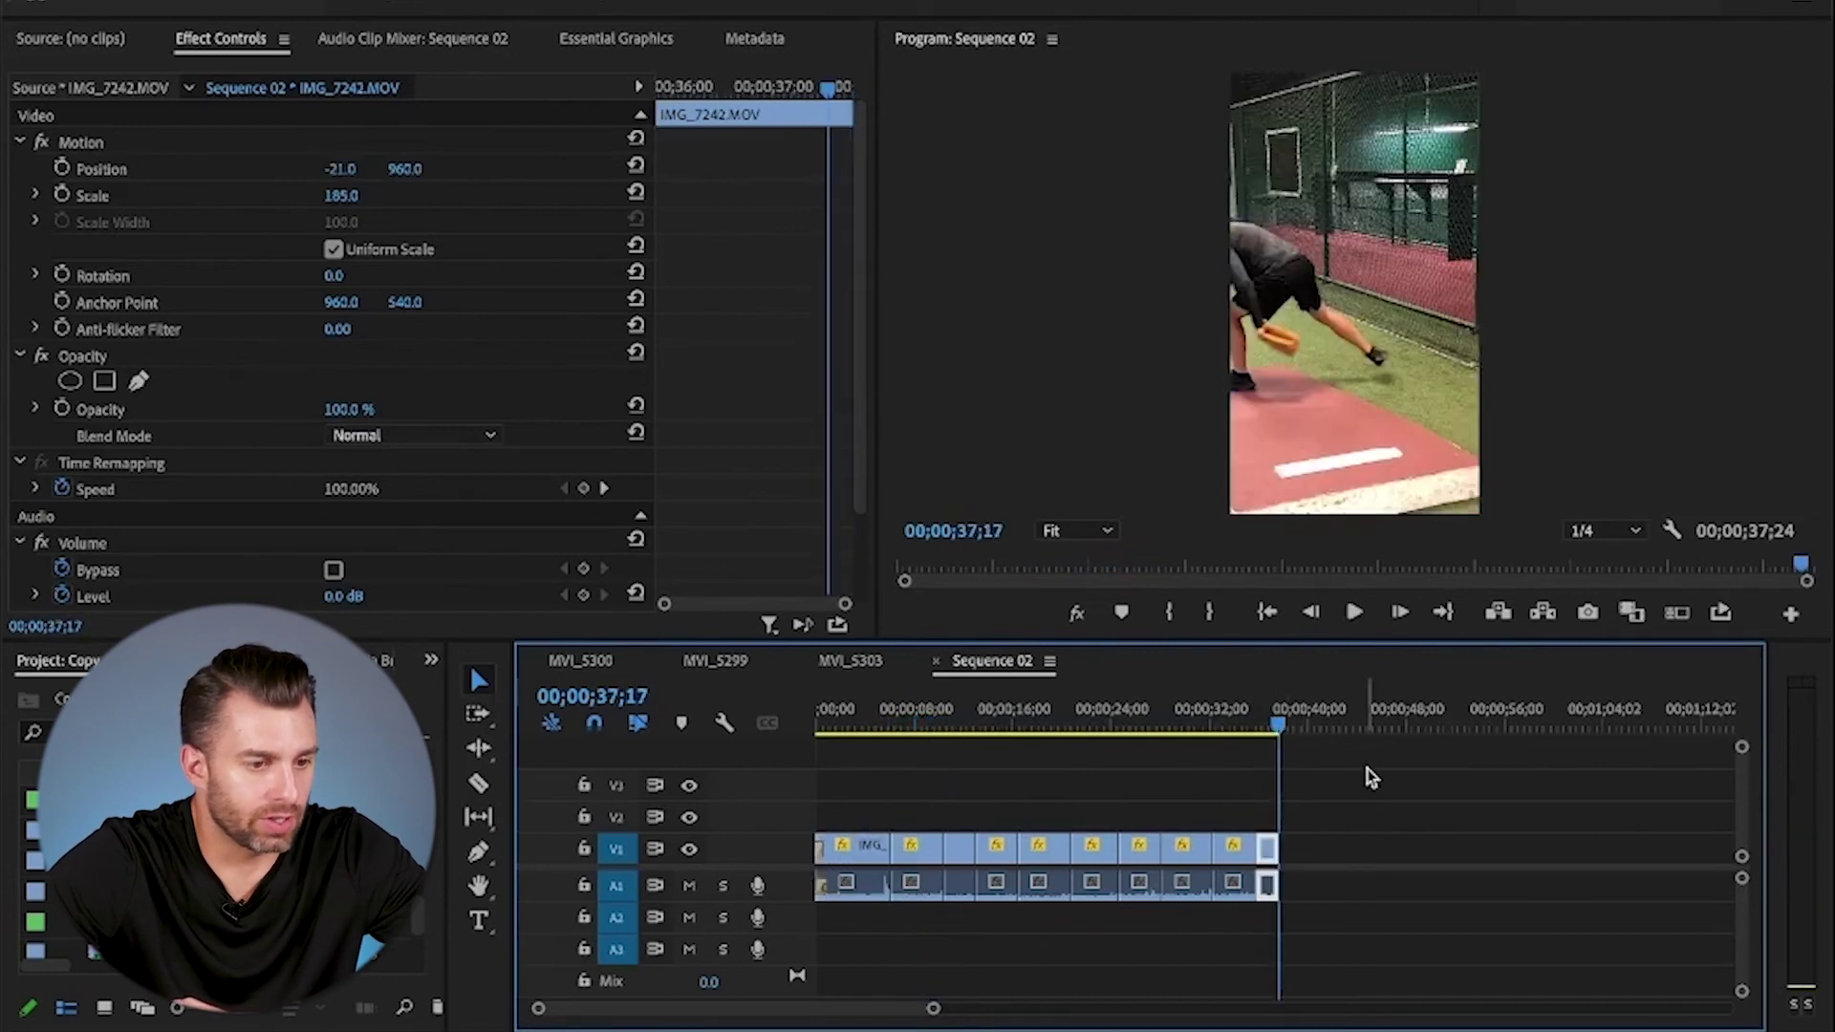
pyautogui.moveTo(1319, 808); pyautogui.dragTo(1002, 935)
pyautogui.press('Delete')
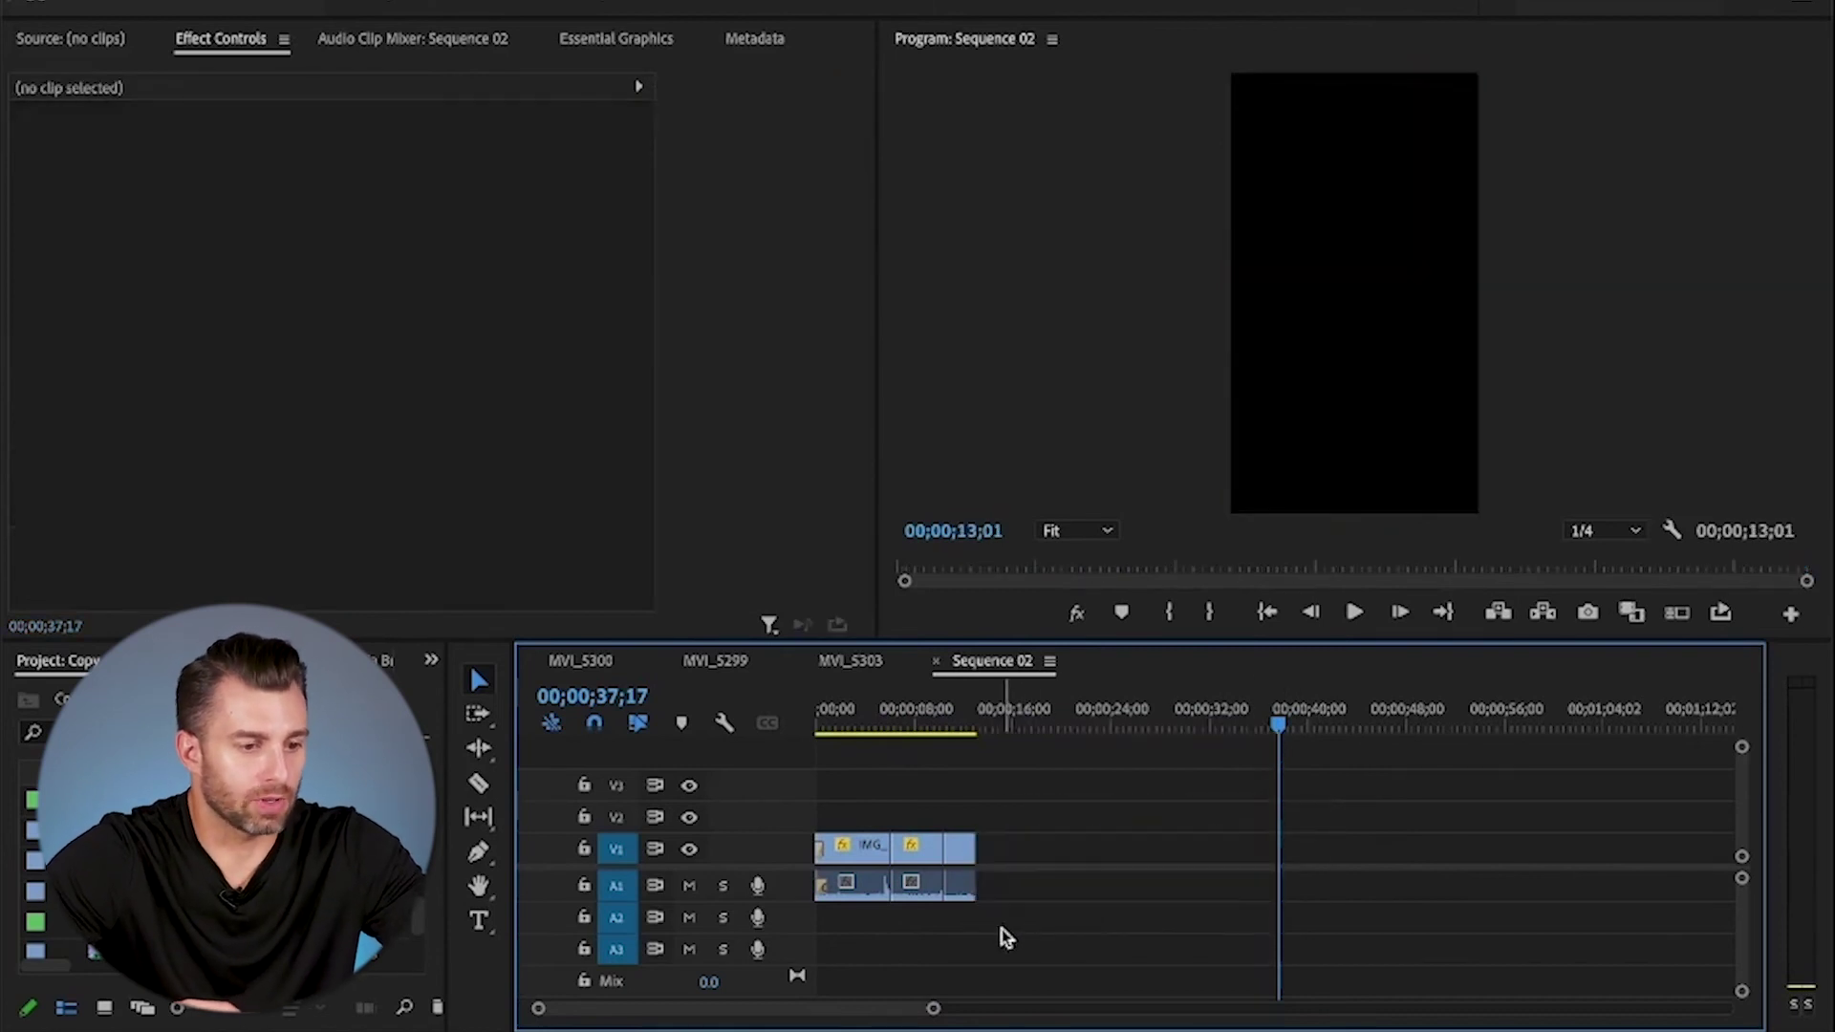
# - Render video previews across Sequence 02 and review its ending
pyautogui.click(975, 726)
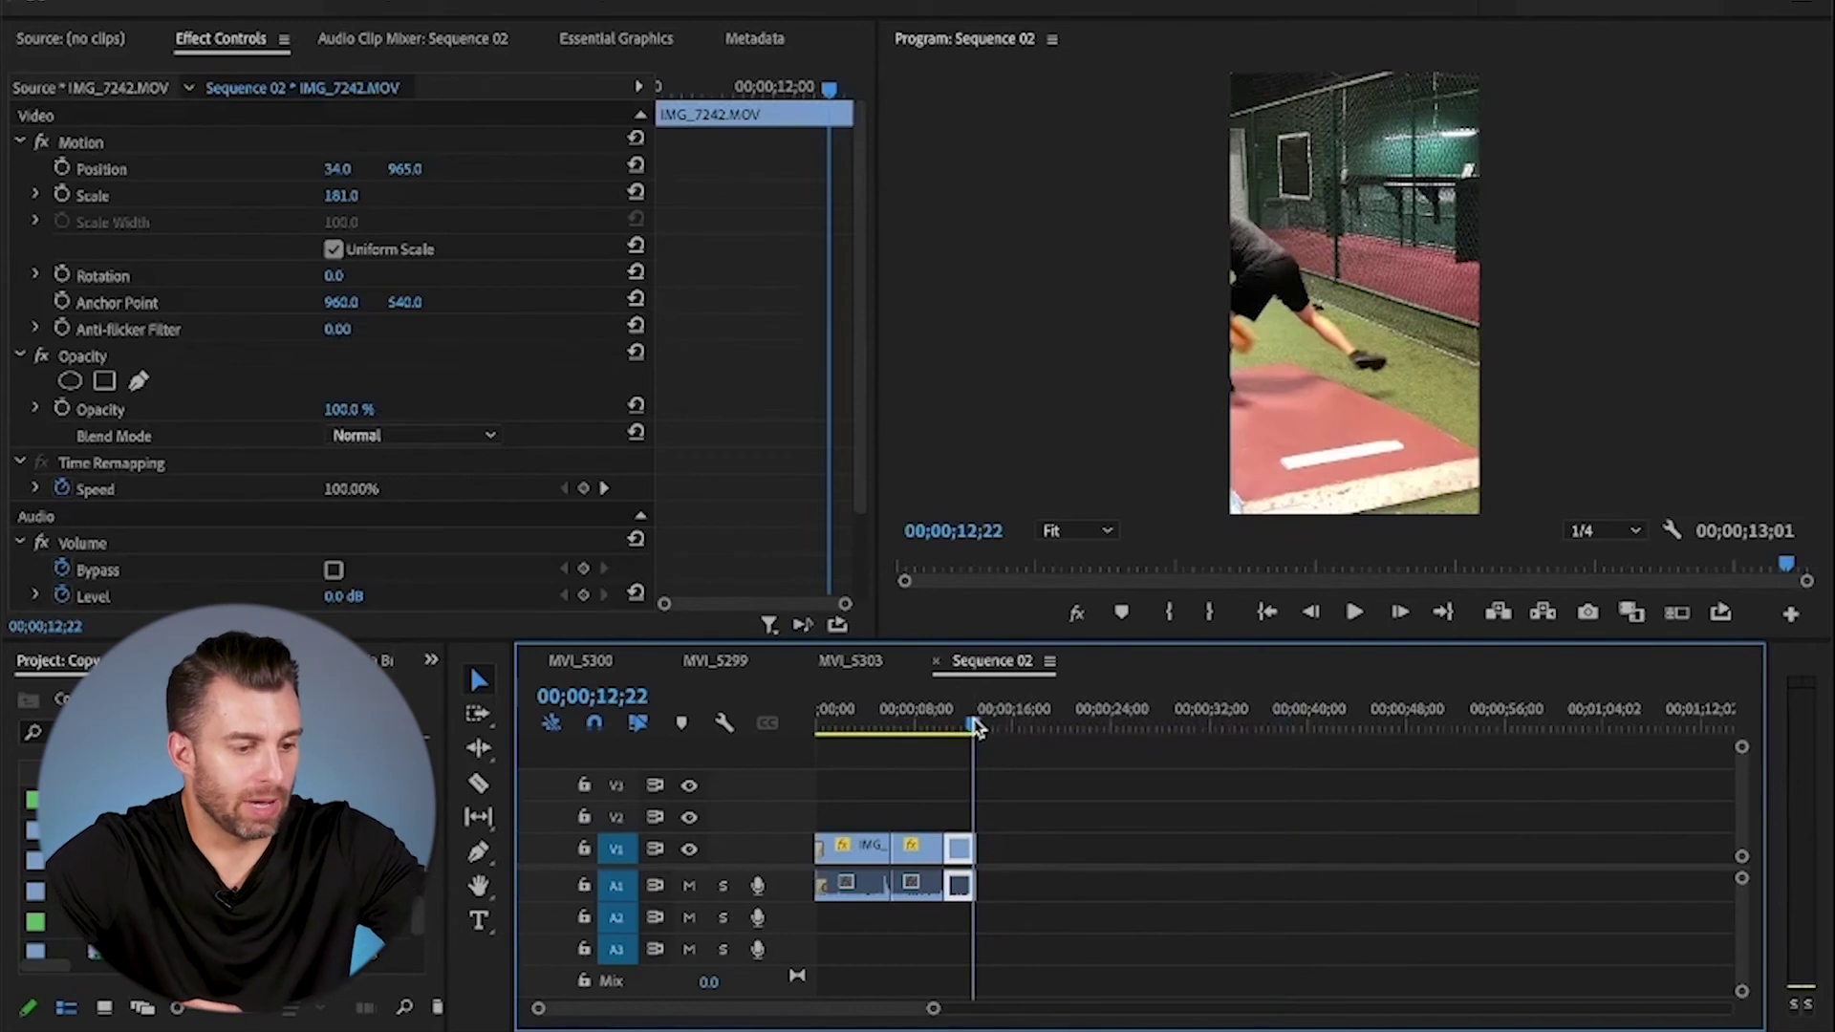
pyautogui.press('Return')
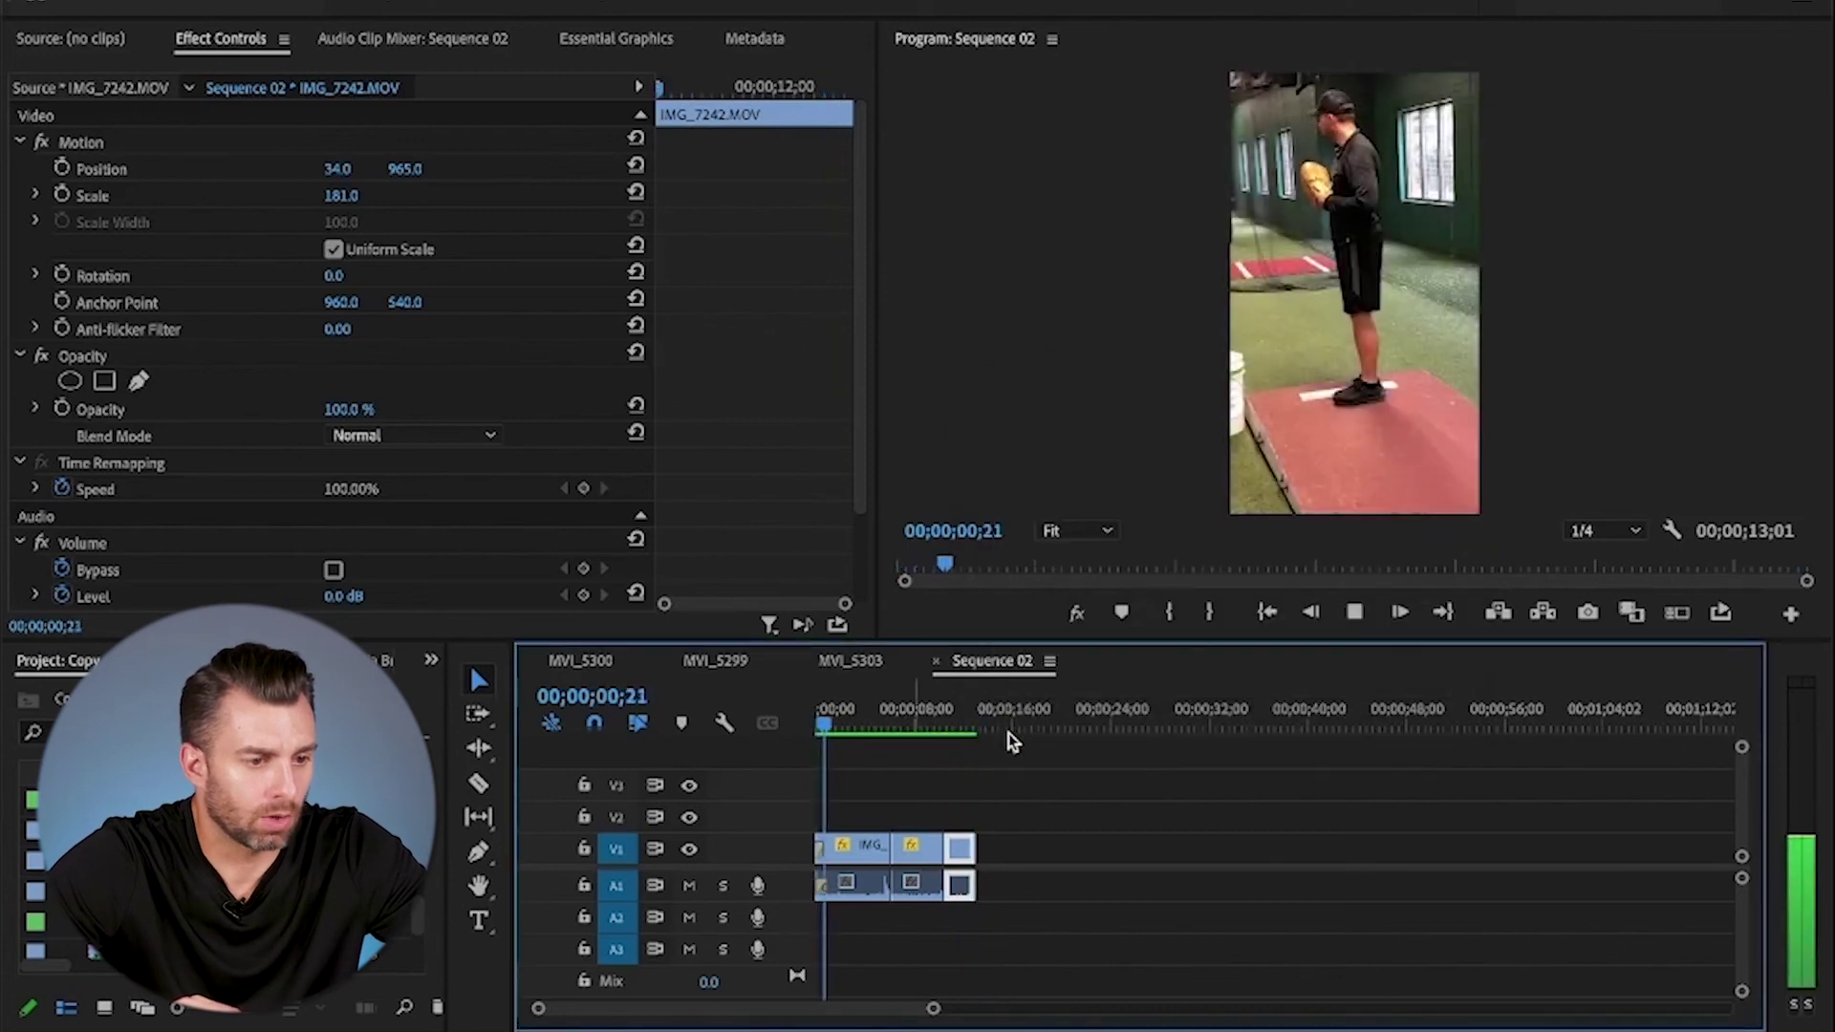
pyautogui.click(970, 733)
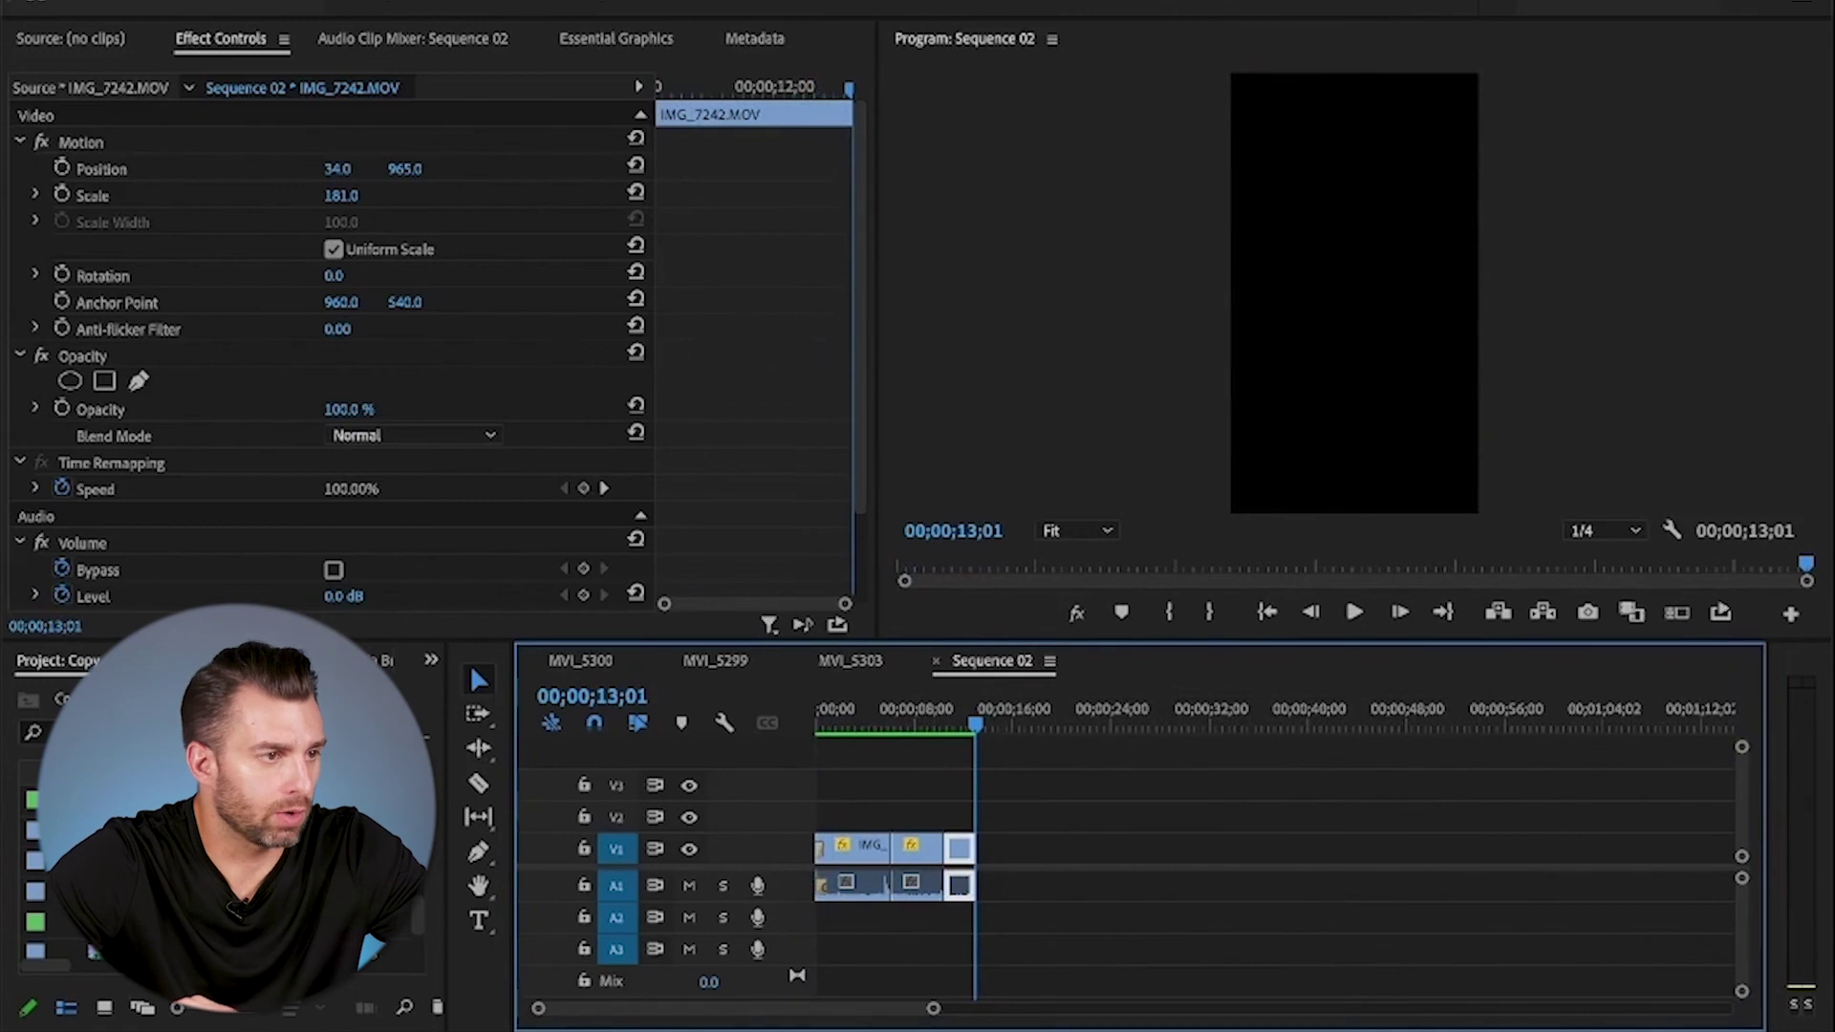
pyautogui.click(224, 0)
# - Export Sequence 02.mp4 as H.264 with the YouTube 1080p Full HD preset matched to 1080×1920
pyautogui.moveTo(478, 631)
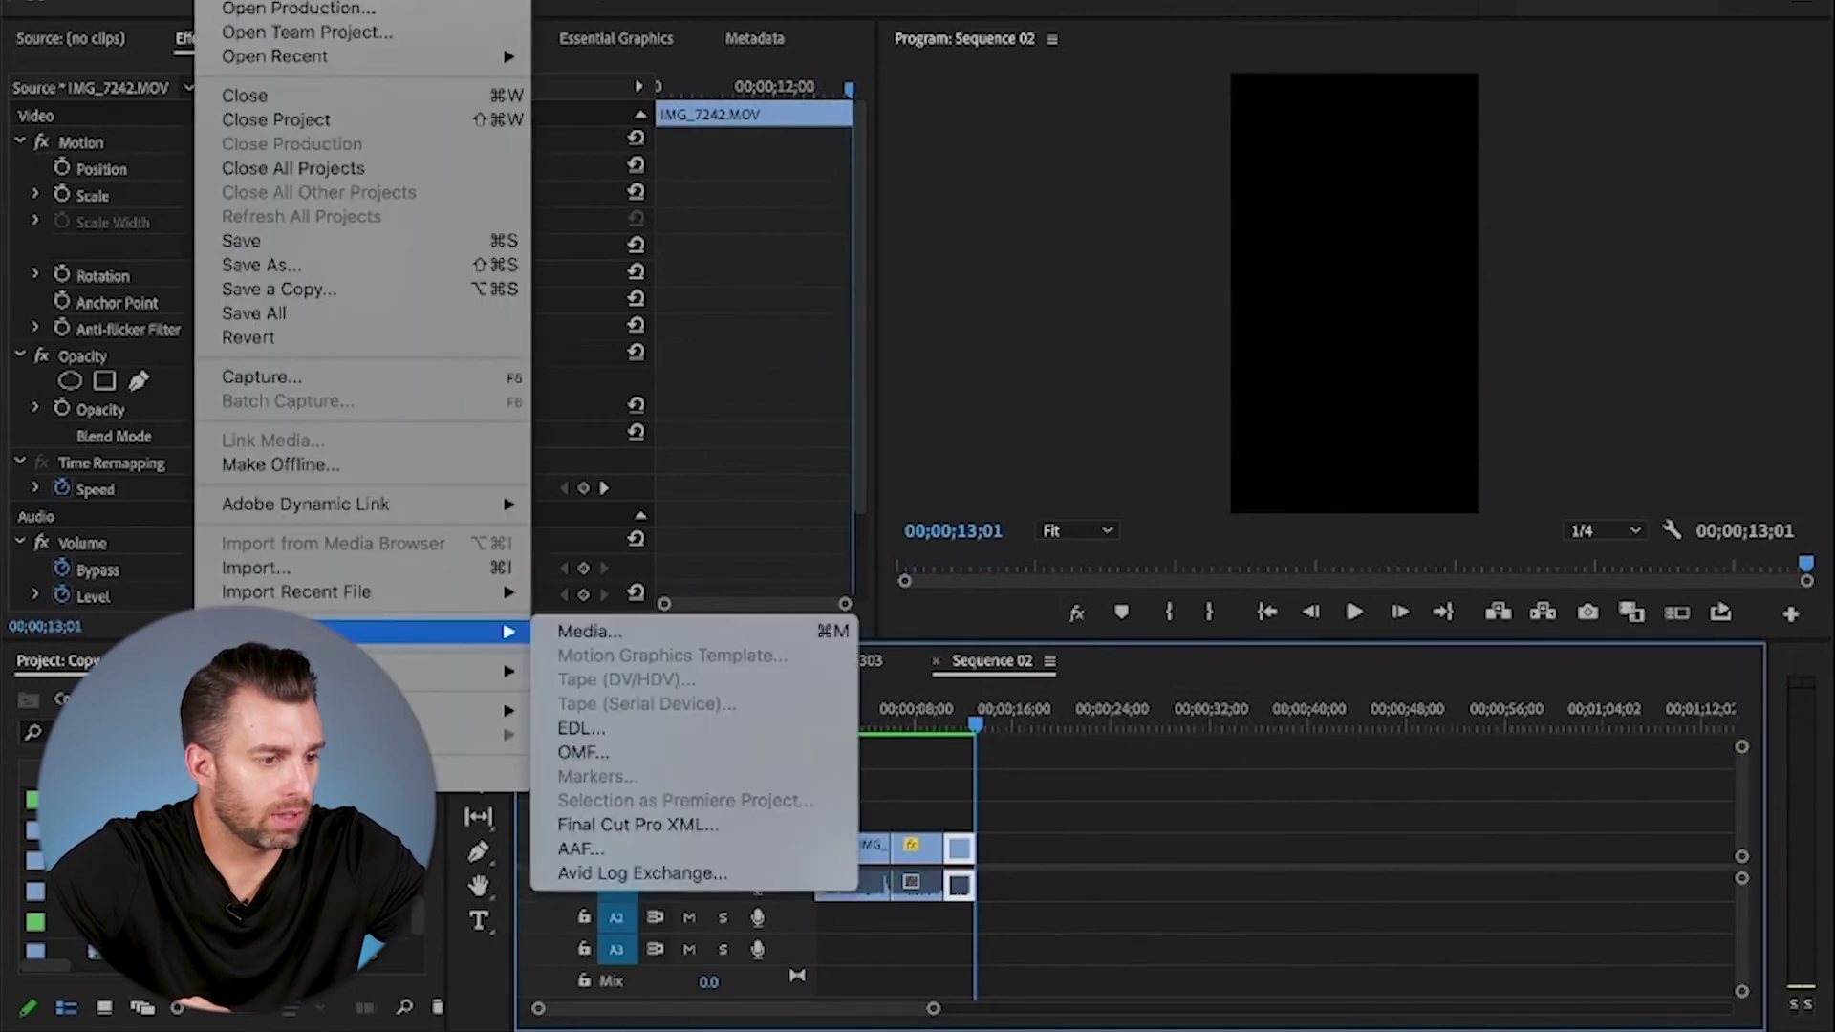
pyautogui.click(670, 635)
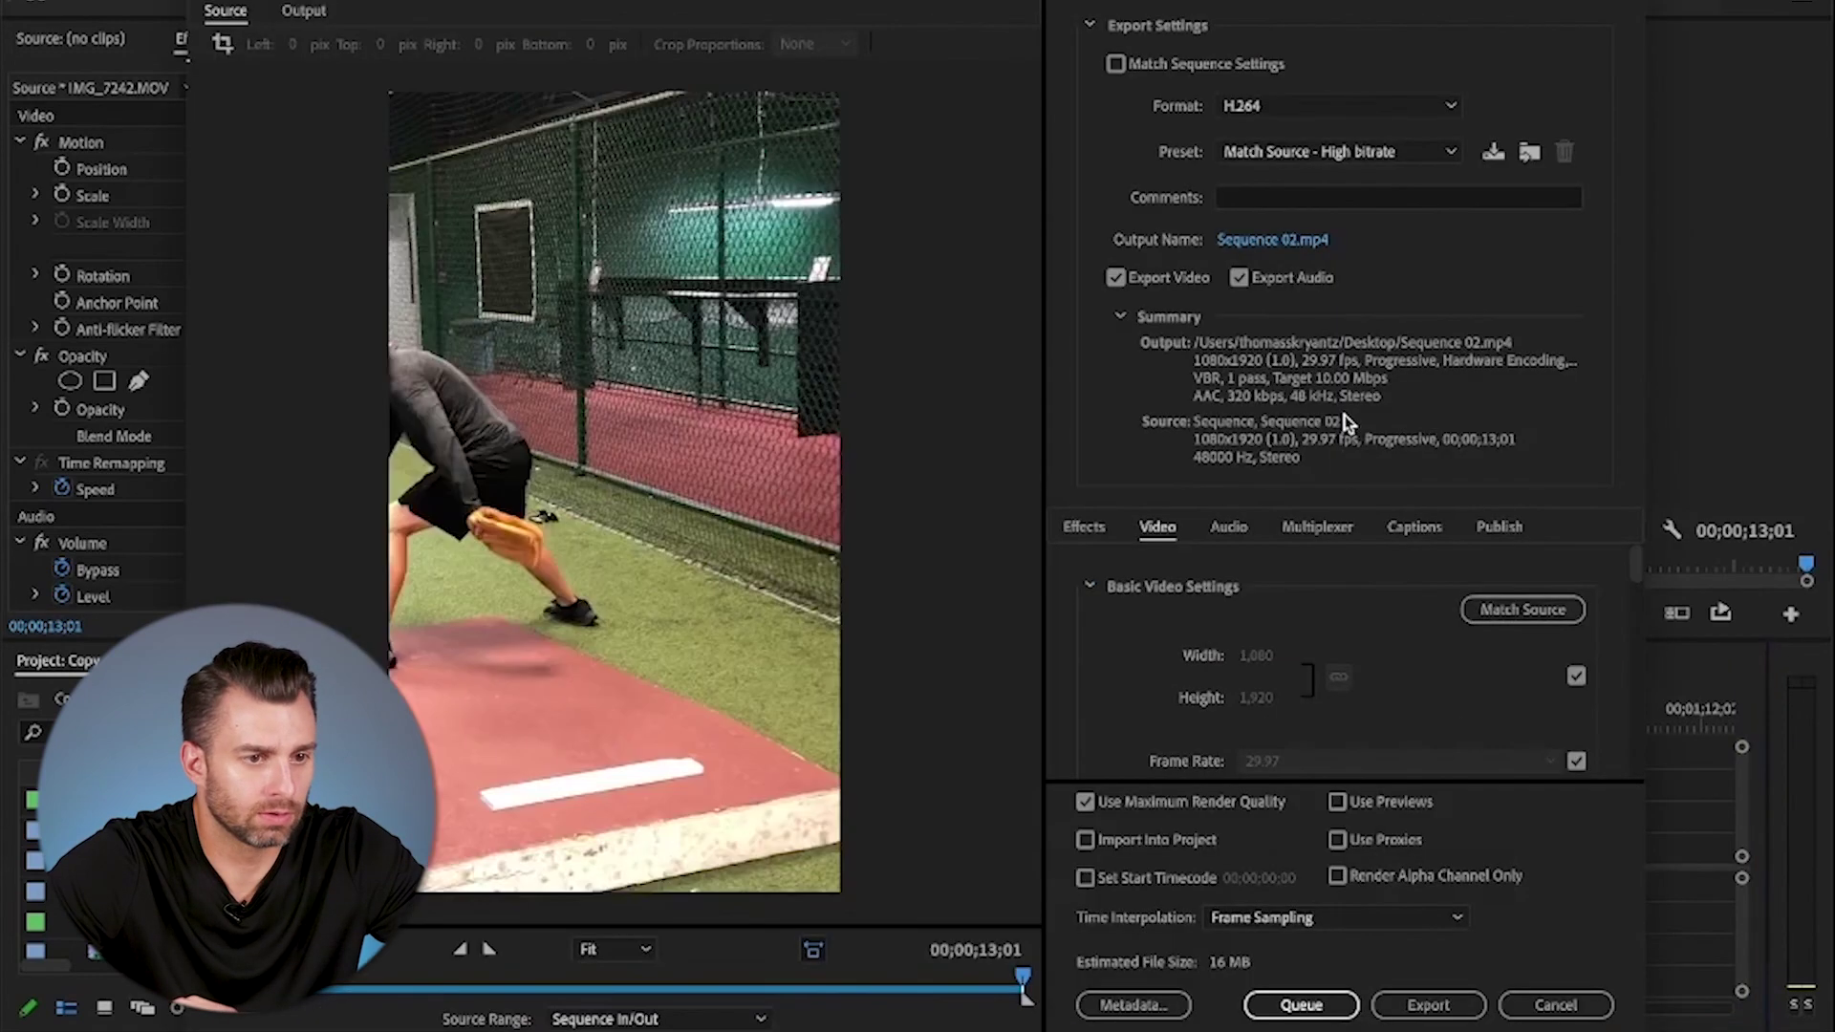
pyautogui.click(1357, 151)
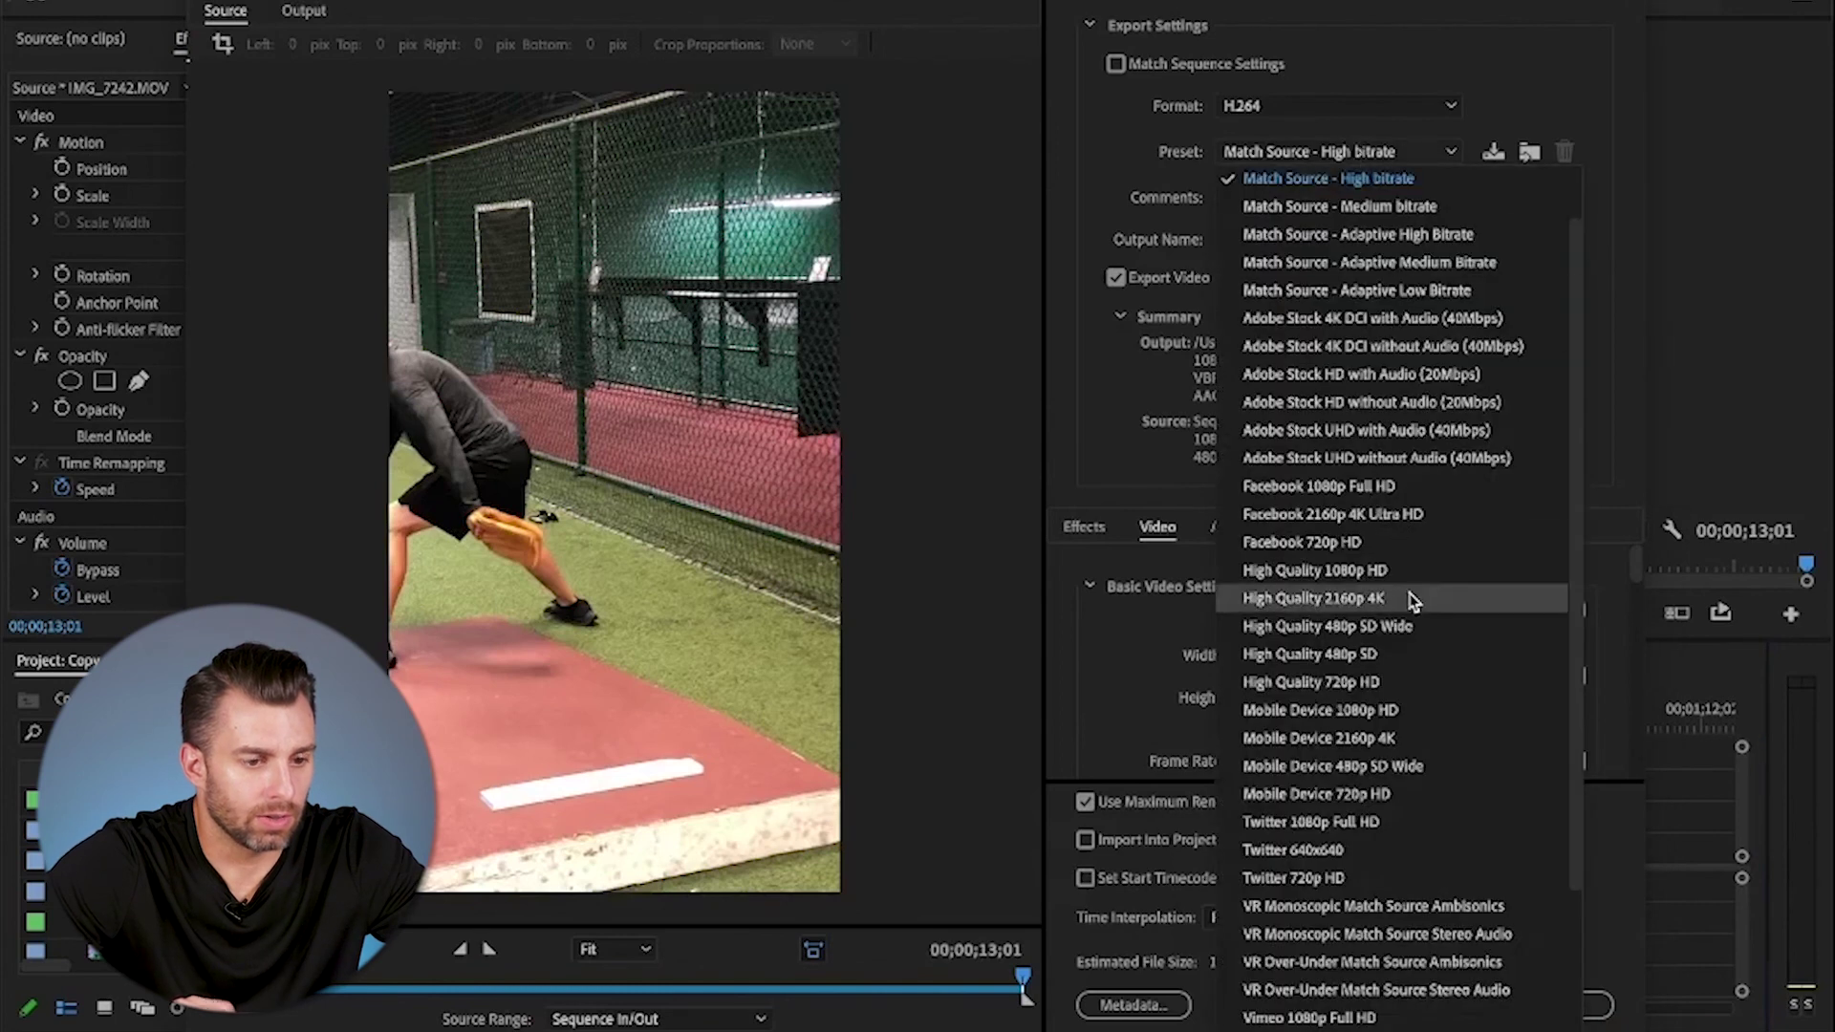
pyautogui.scroll(-3, 1413, 607)
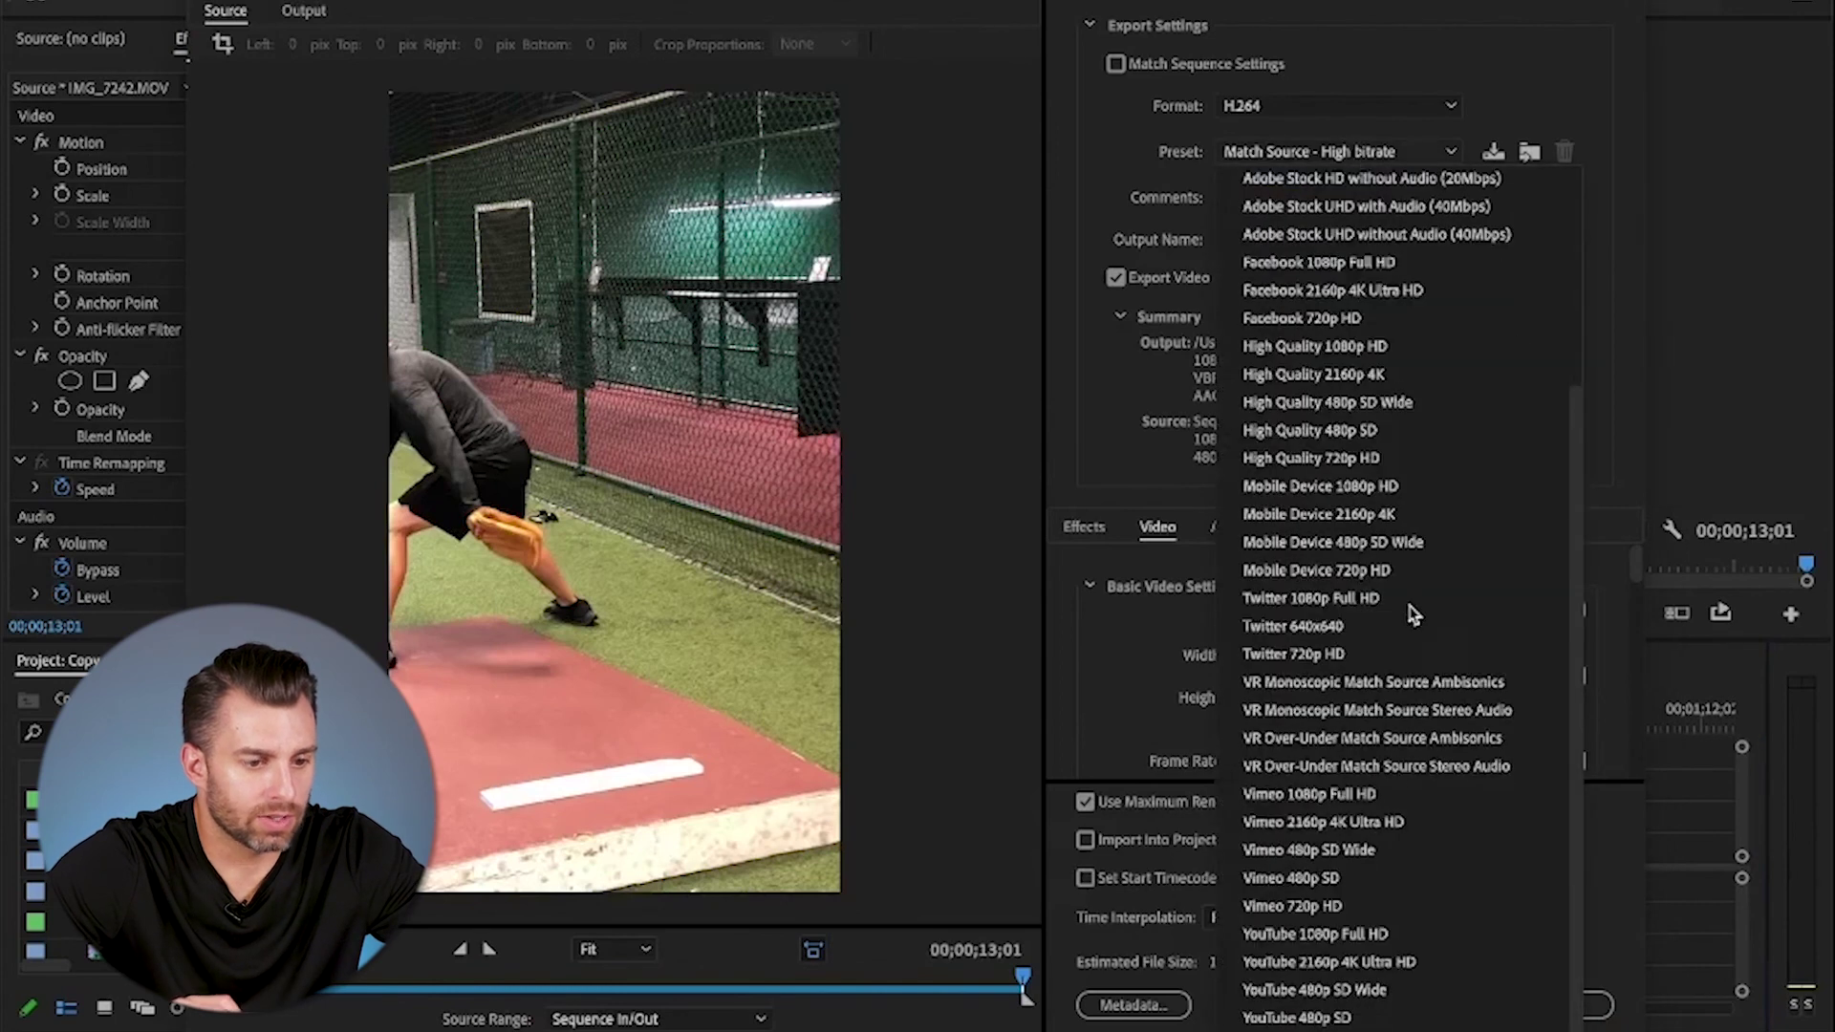
pyautogui.click(1339, 942)
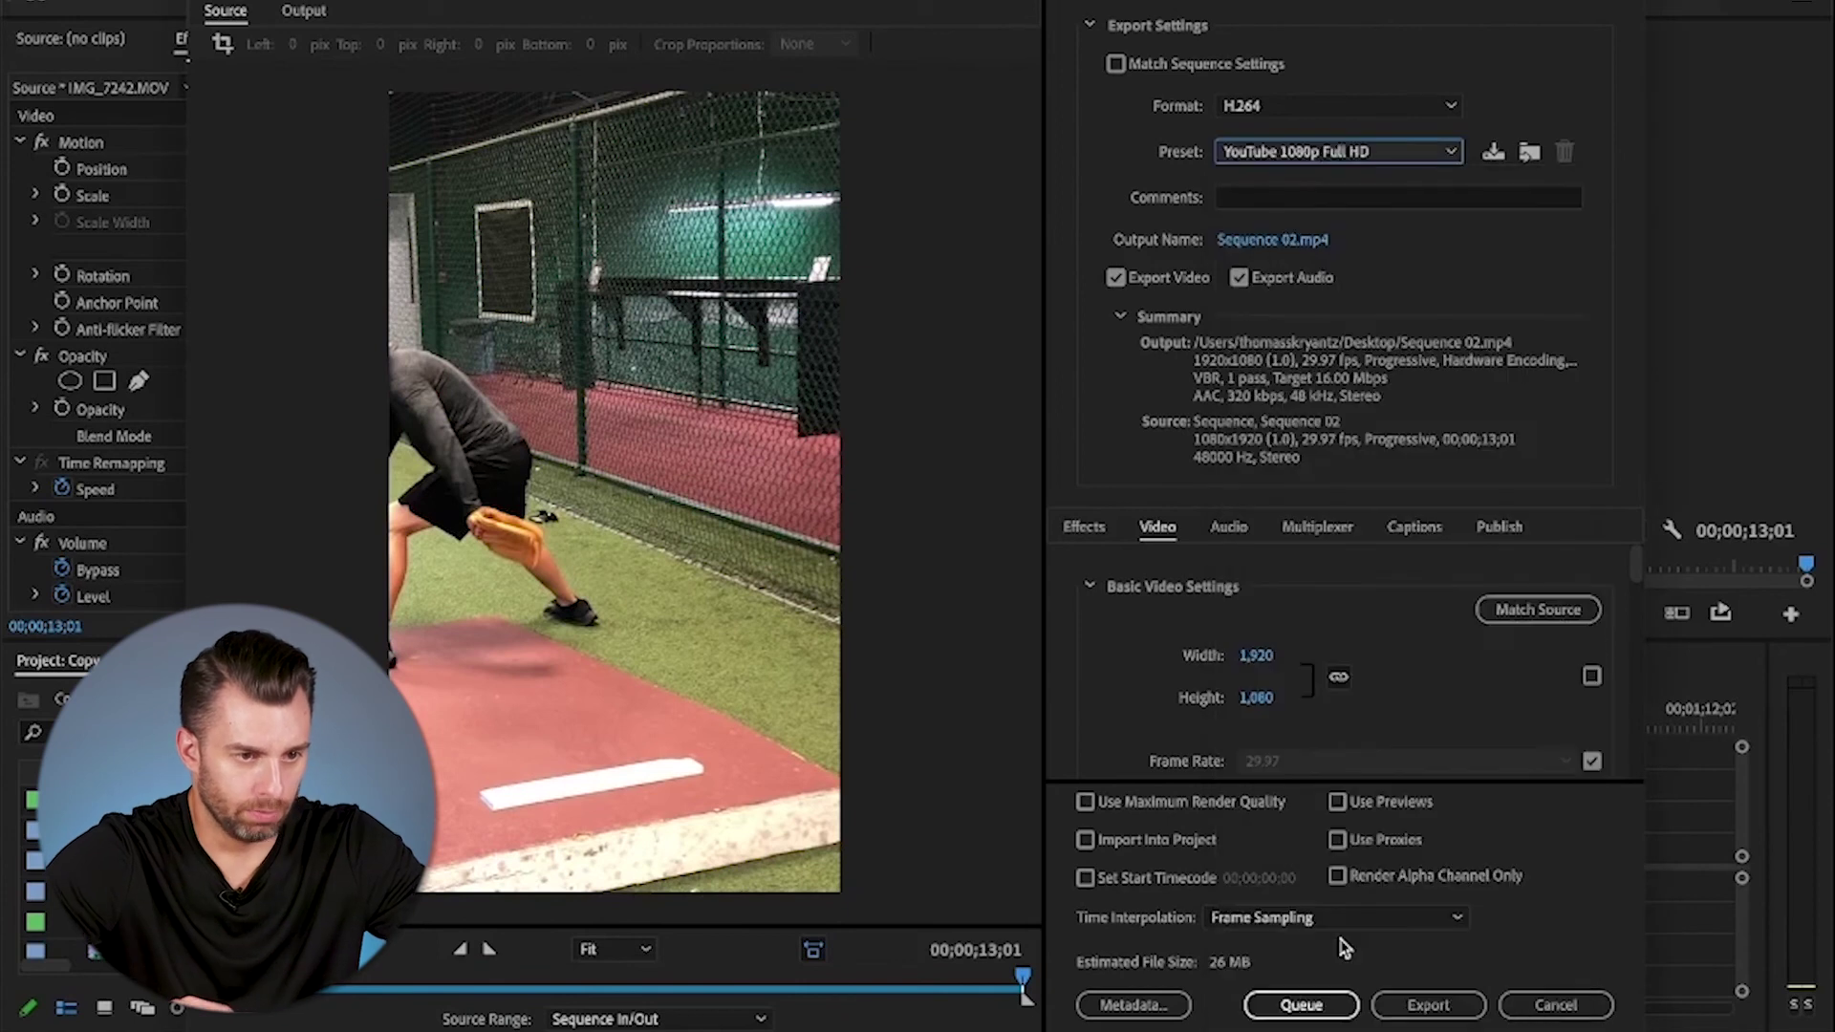
pyautogui.click(1533, 623)
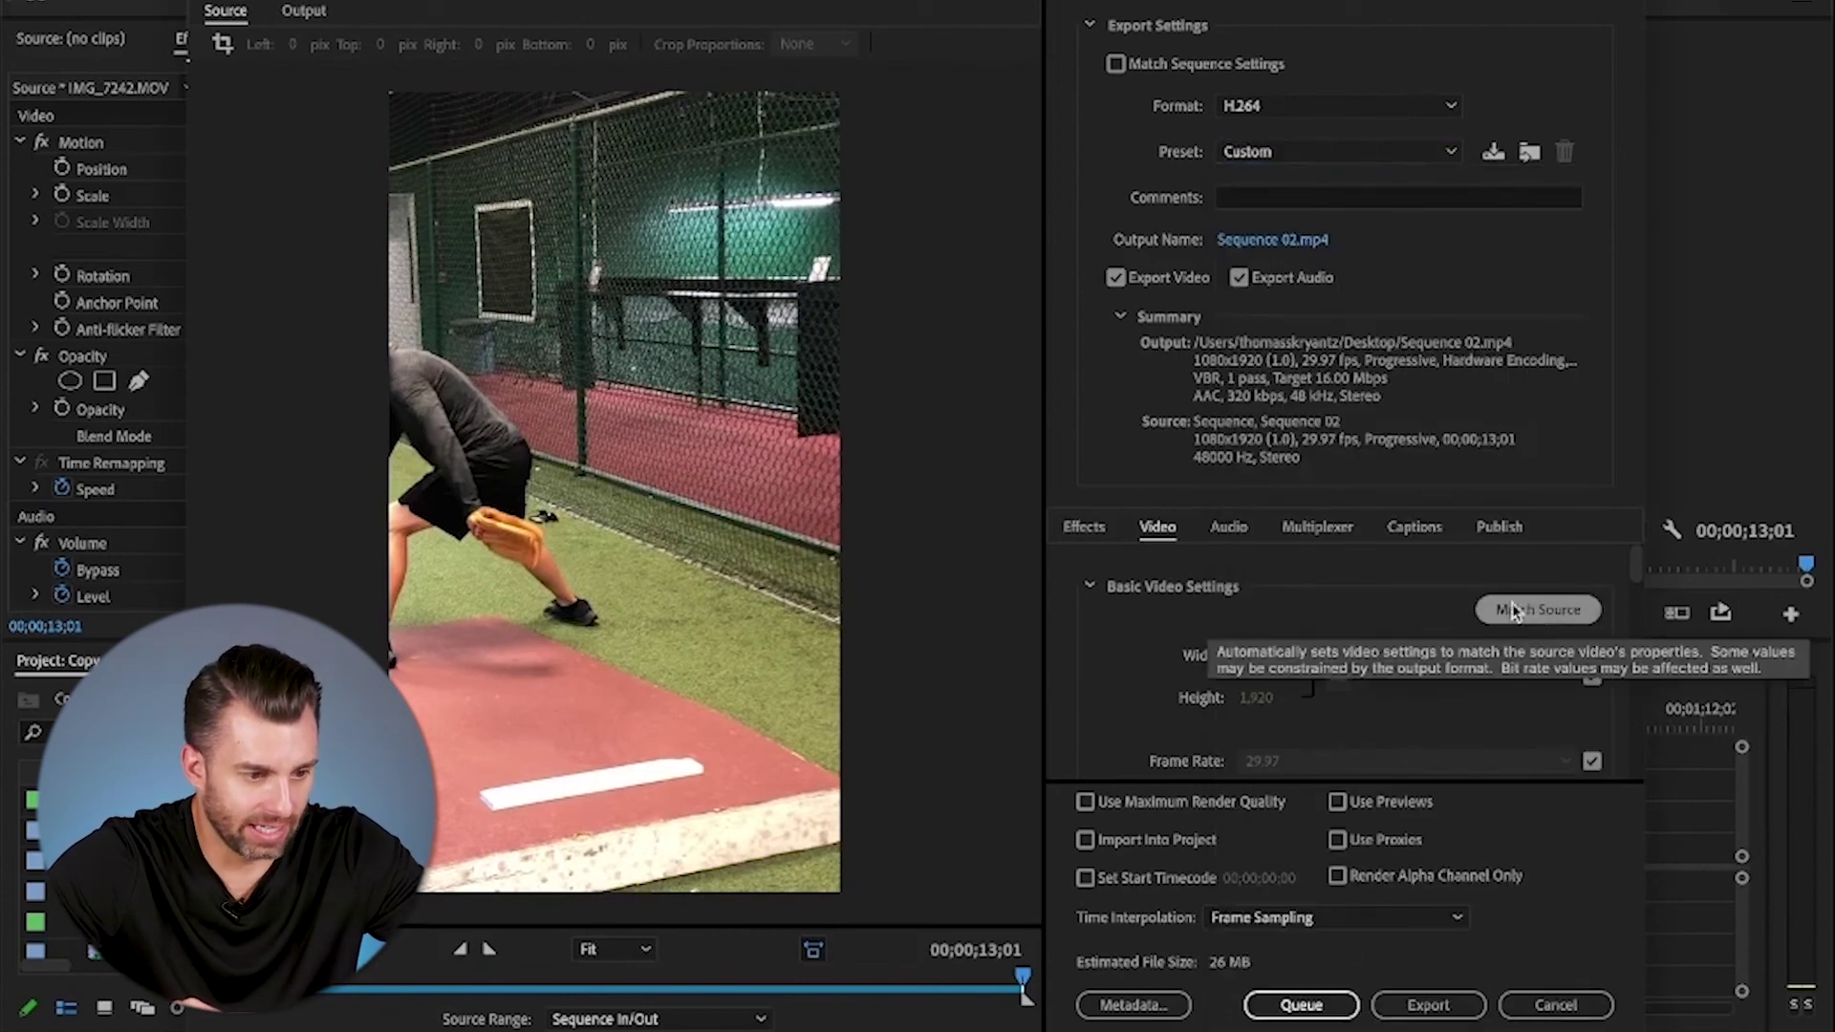
pyautogui.moveTo(1022, 980); pyautogui.dragTo(925, 975)
pyautogui.click(1326, 1013)
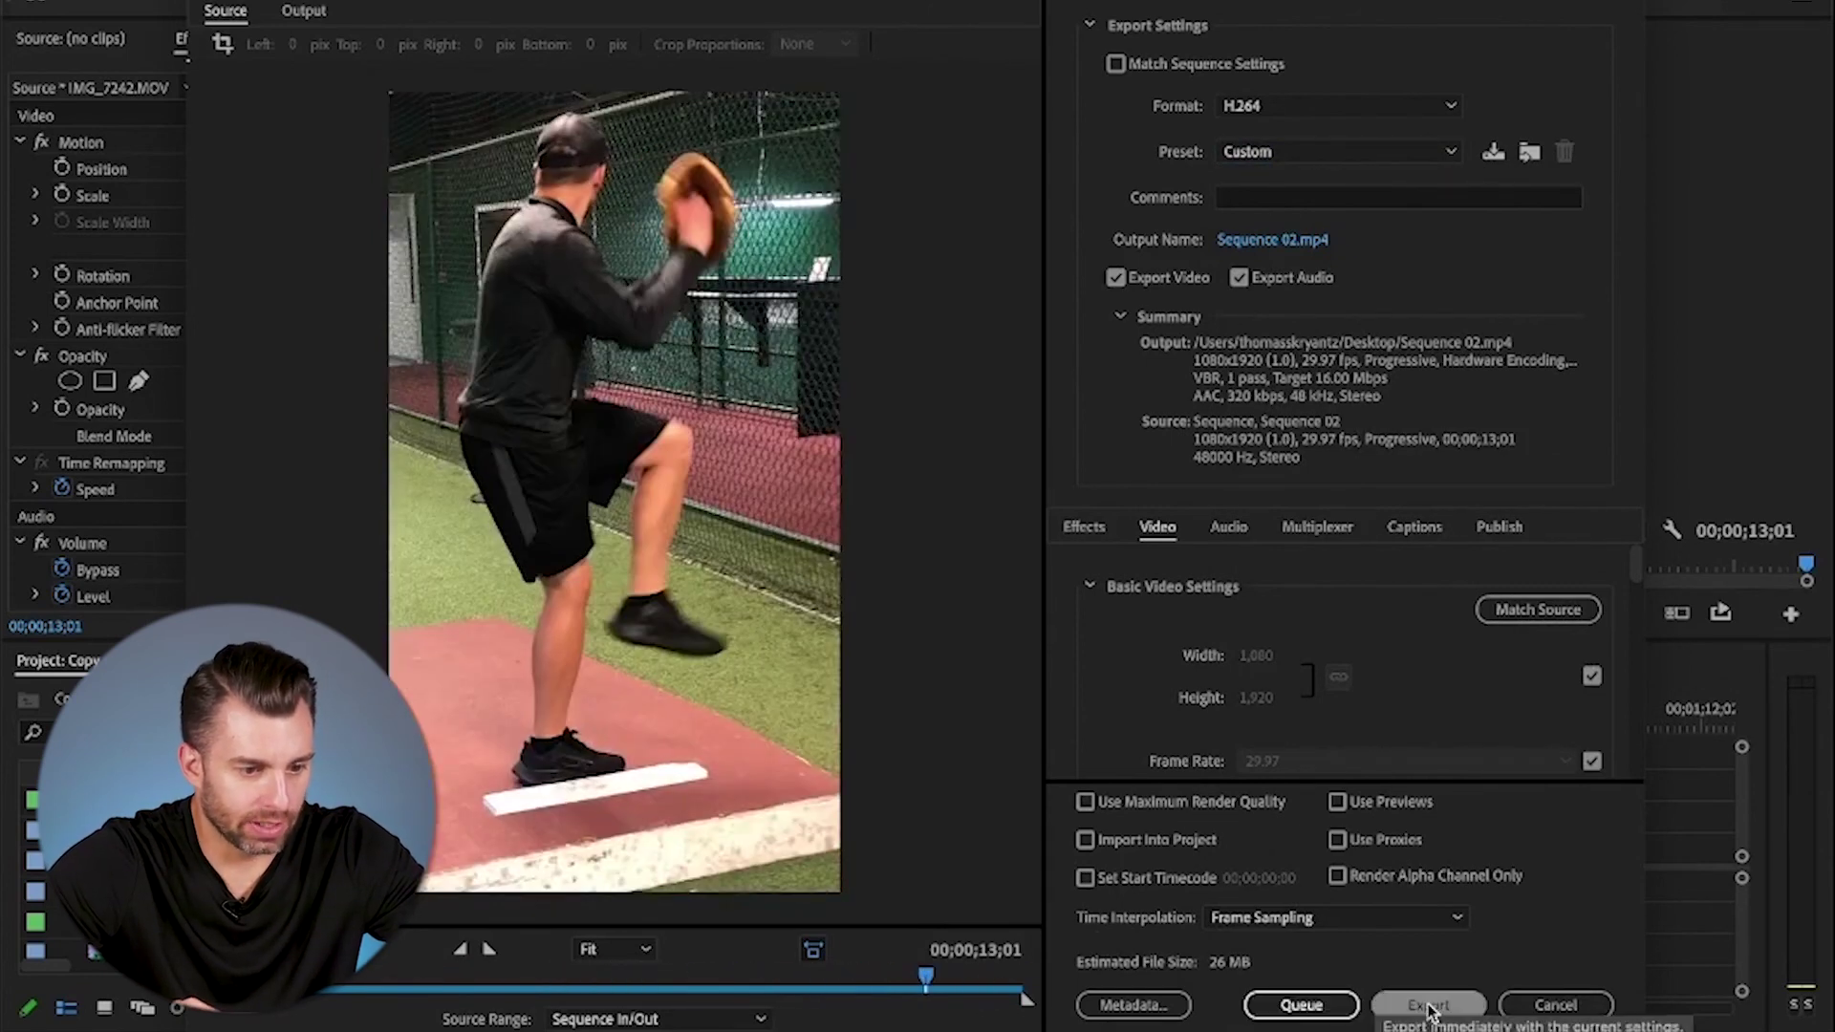